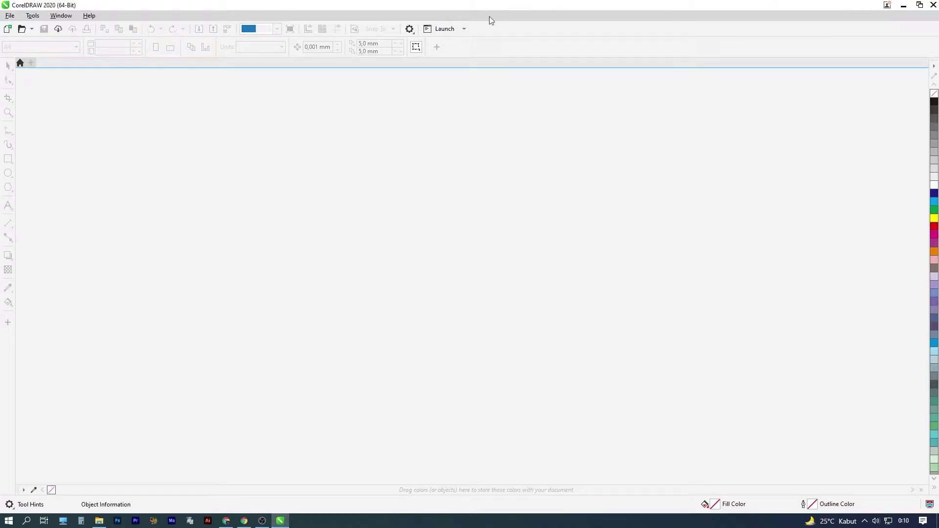
Start a new document named "keplek contoh" with CMYK as the primary color mode.
{"action": "left_click", "coordinate": [7, 28]}
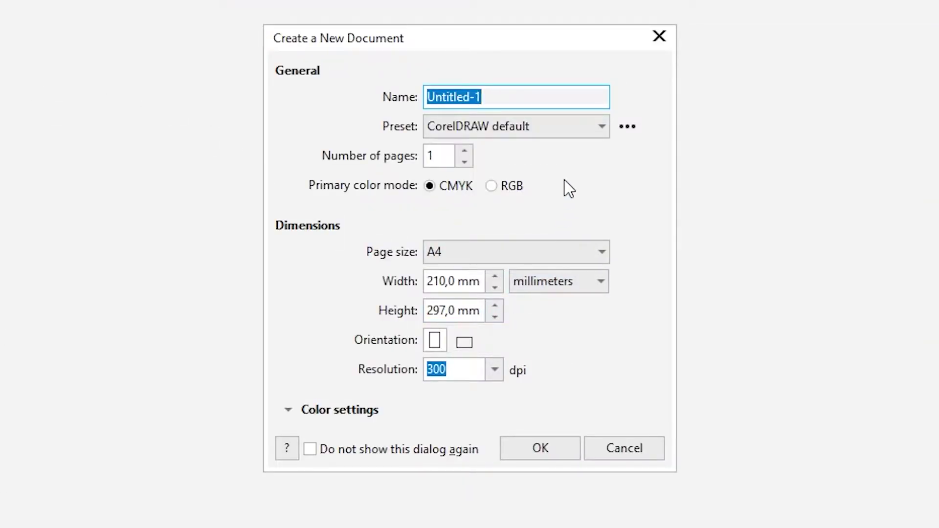
{"action": "type", "text": "keplek contoh"}
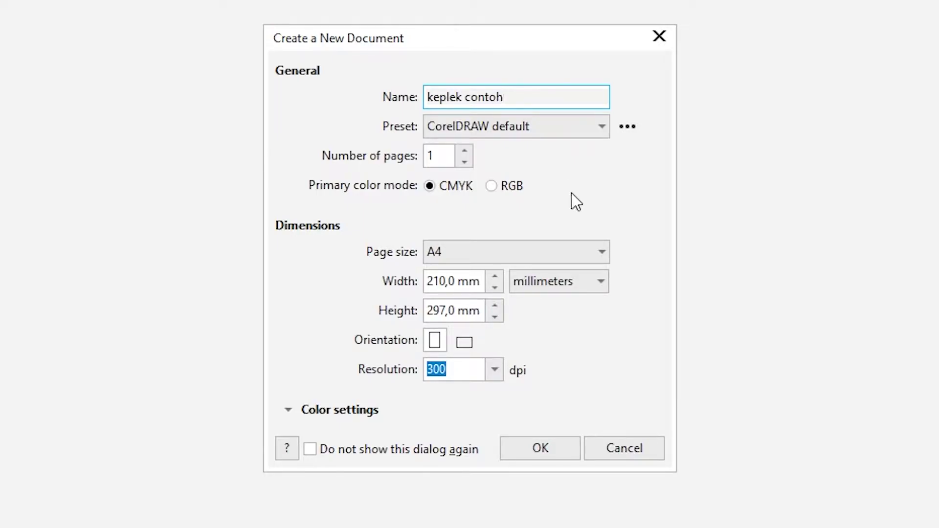
{"action": "left_click", "coordinate": [449, 186]}
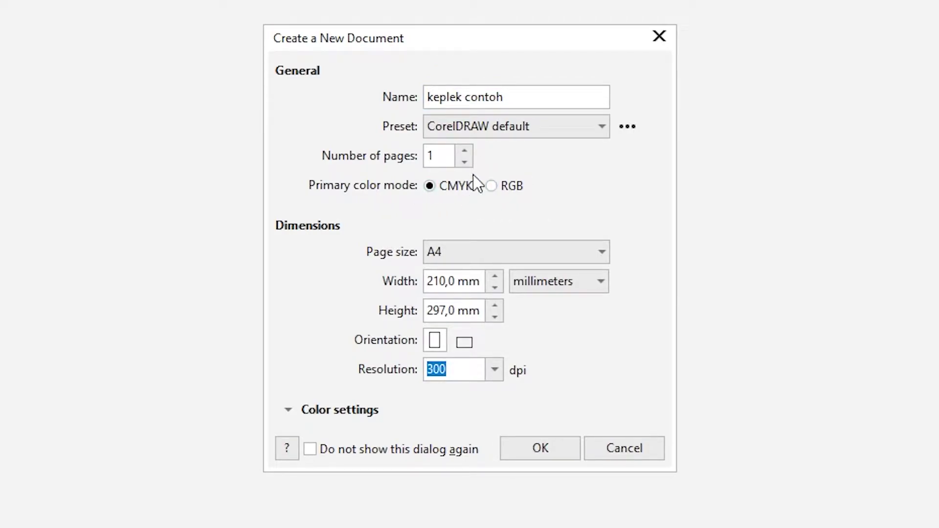
{"action": "left_click_drag", "start_coordinate": [468, 31], "coordinate": [470, 19]}
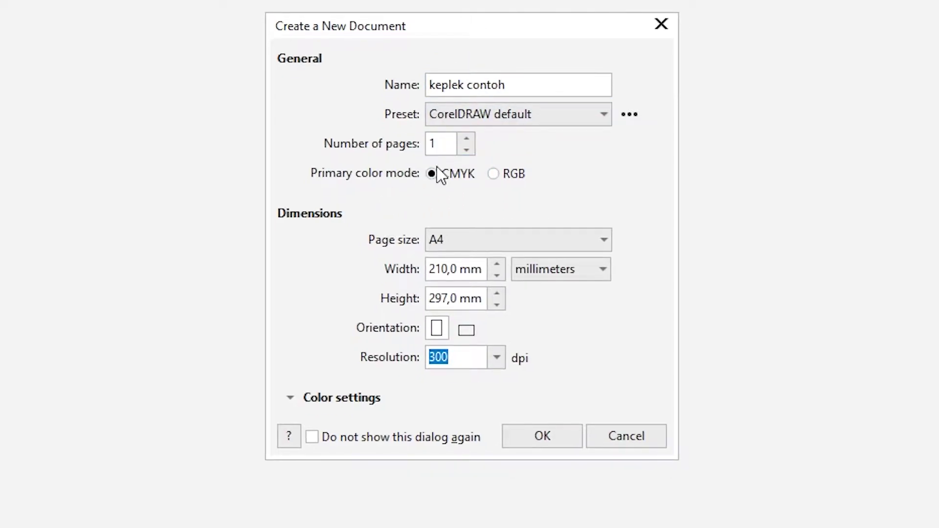
Set the new document's page size to F4.
{"action": "left_click", "coordinate": [500, 237]}
{"action": "left_click", "coordinate": [501, 237]}
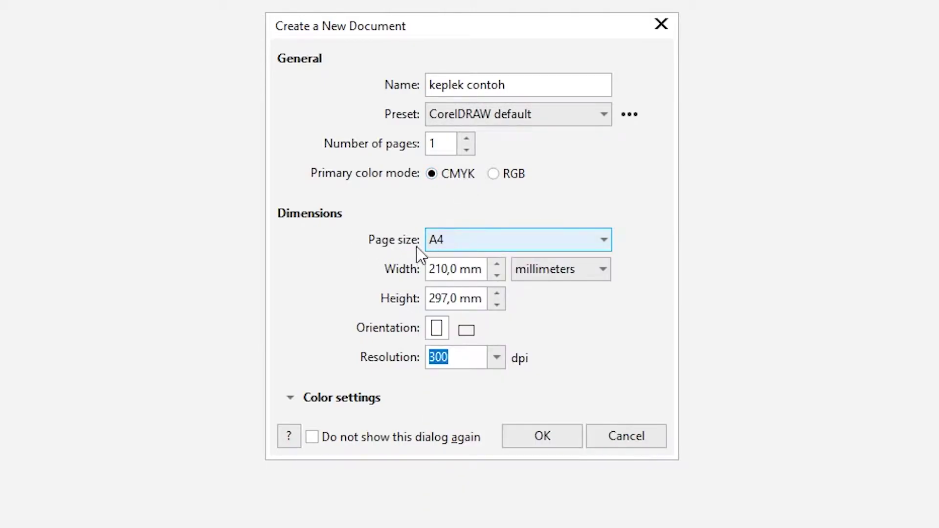
{"action": "left_click", "coordinate": [465, 247]}
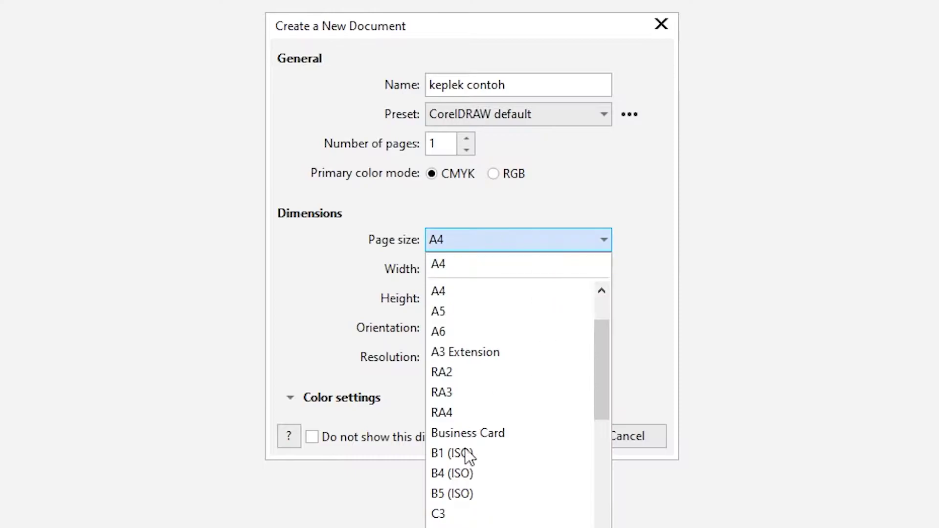
{"action": "scroll", "coordinate": [461, 519], "scroll_direction": "down", "scroll_amount": 4}
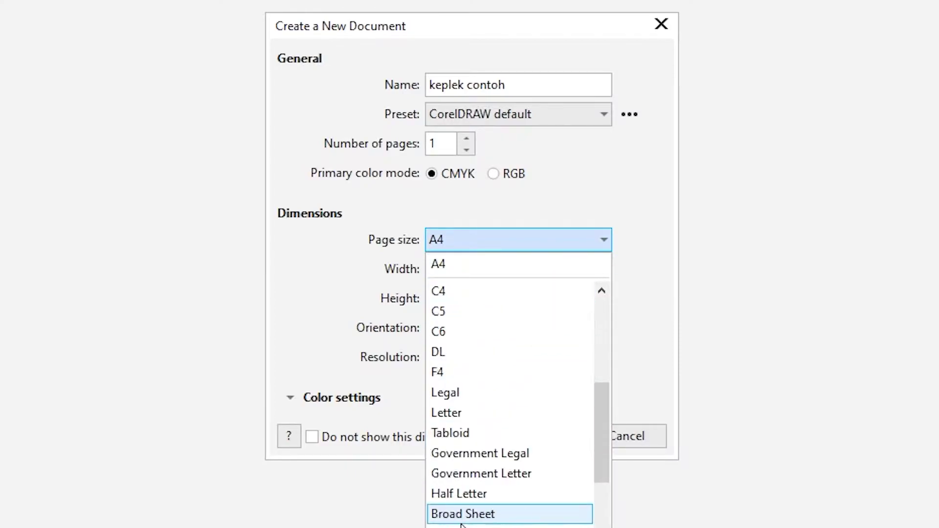
{"action": "left_click", "coordinate": [487, 375]}
Set the units to centimeters, keep the resolution at 300 dpi, and create the document.
{"action": "left_click", "coordinate": [582, 270]}
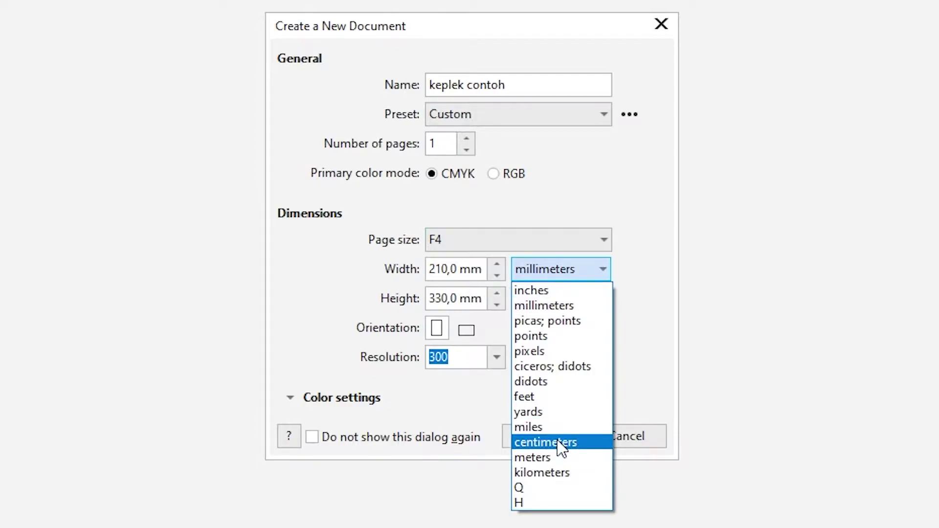
{"action": "left_click", "coordinate": [560, 443]}
{"action": "left_click", "coordinate": [497, 357]}
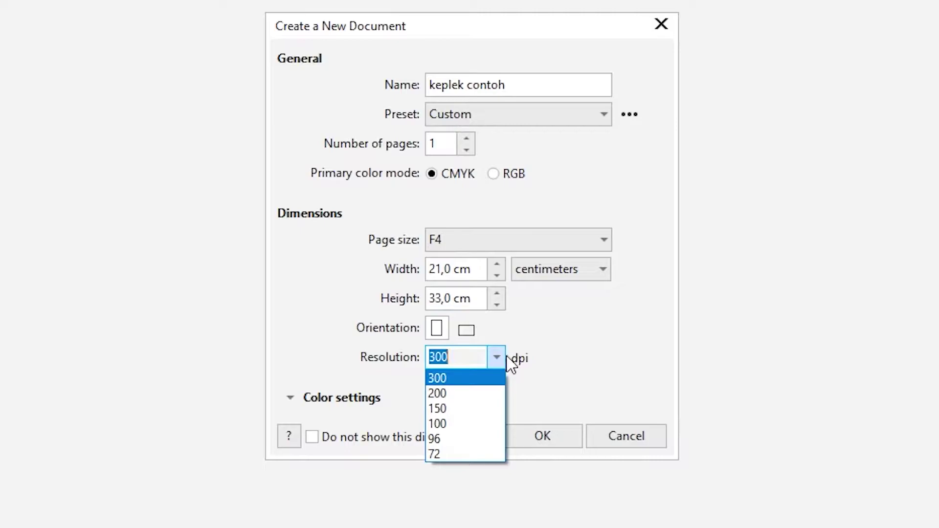
{"action": "left_click", "coordinate": [514, 361]}
{"action": "left_click", "coordinate": [540, 436]}
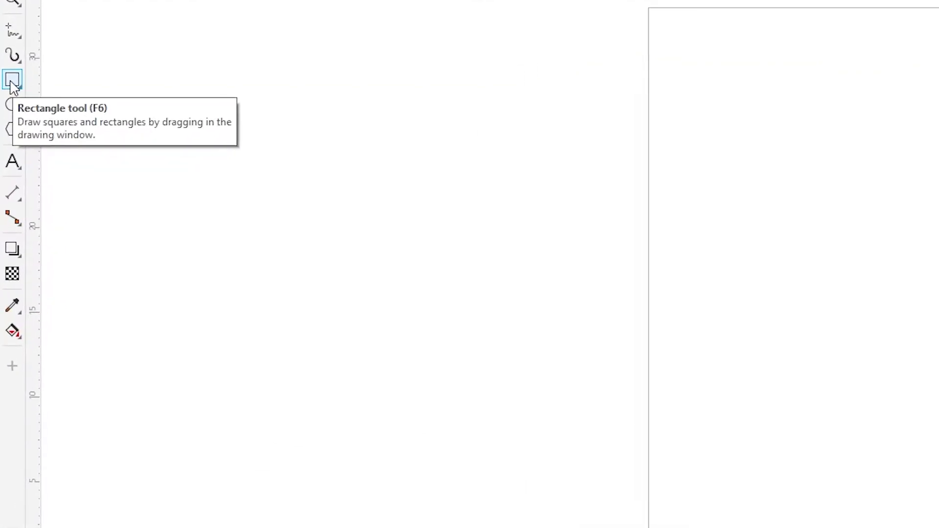
Draw a rectangle in the upper part of the page and size it to 9.5 cm wide by 6 cm high.
{"action": "left_click", "coordinate": [13, 81]}
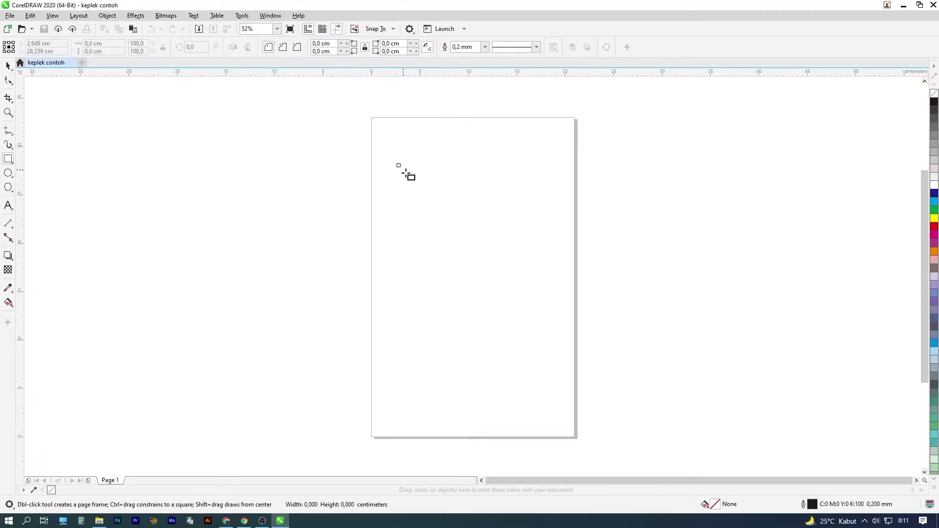
{"action": "left_click_drag", "start_coordinate": [397, 163], "coordinate": [486, 215]}
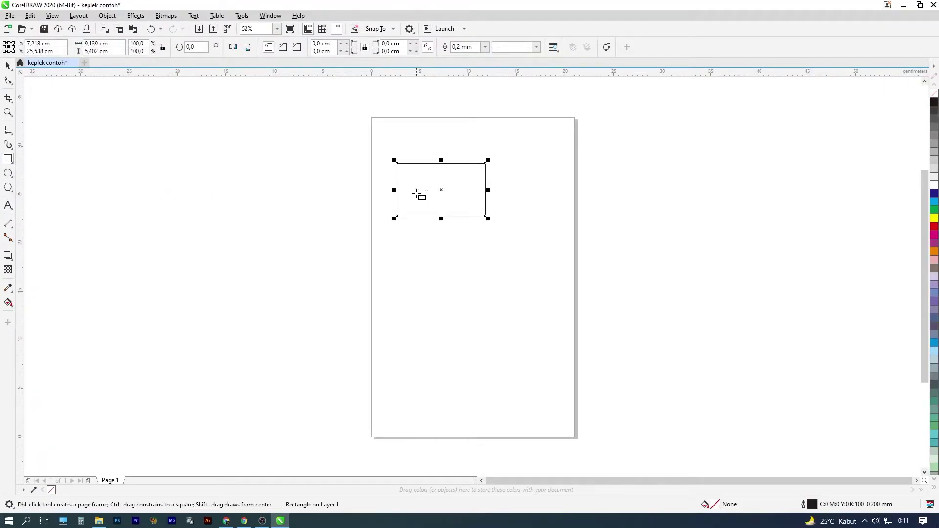
{"action": "double_click", "coordinate": [113, 43]}
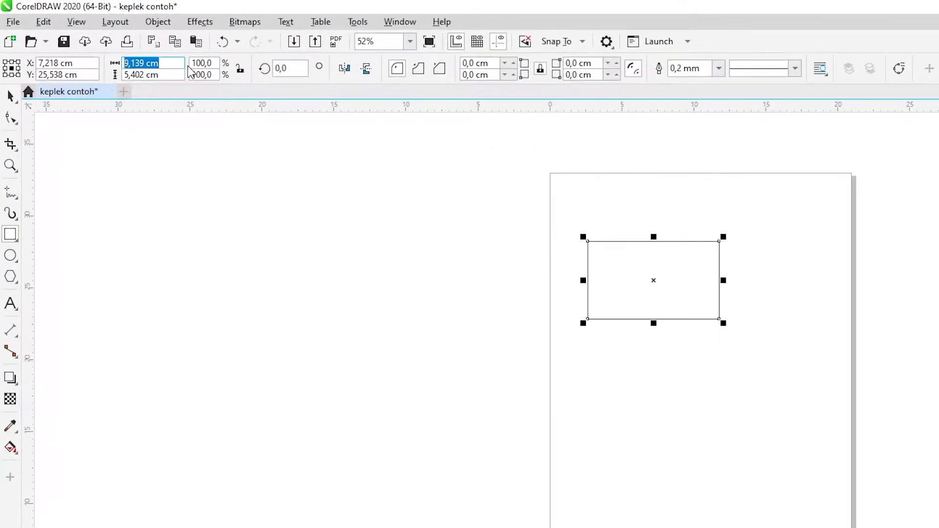
{"action": "type", "text": "9,5"}
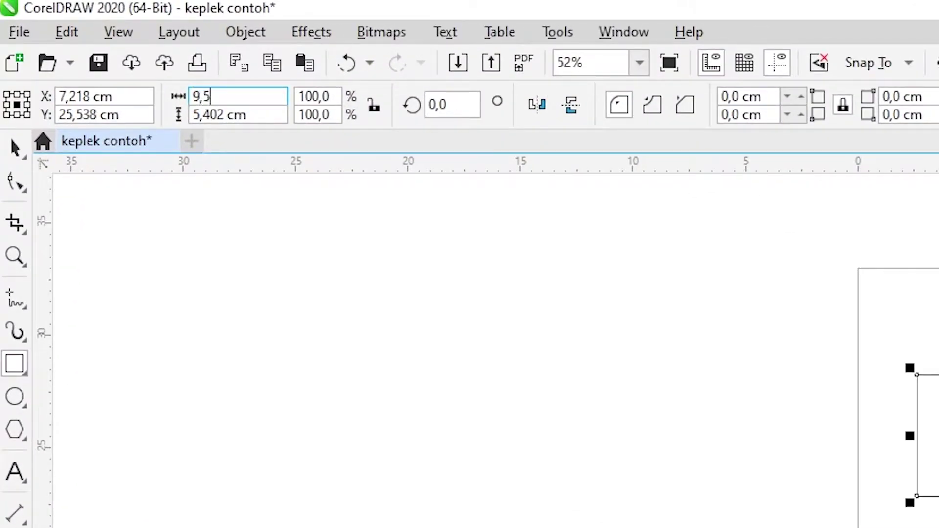
{"action": "key", "text": "Tab"}
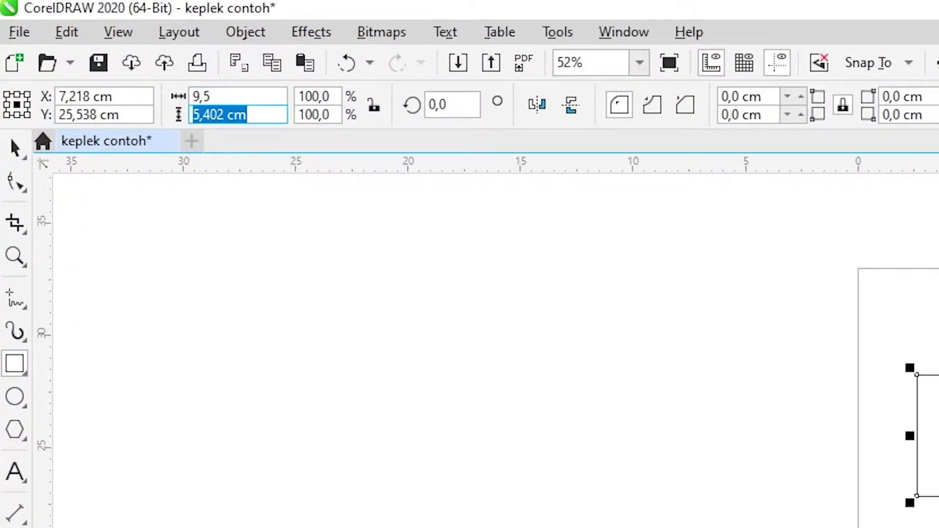
{"action": "type", "text": "6"}
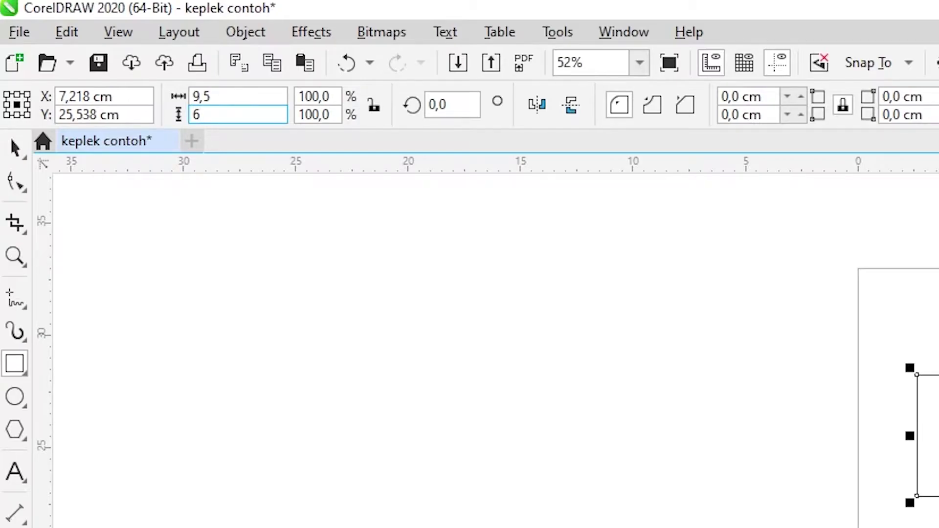
{"action": "key", "text": "Return"}
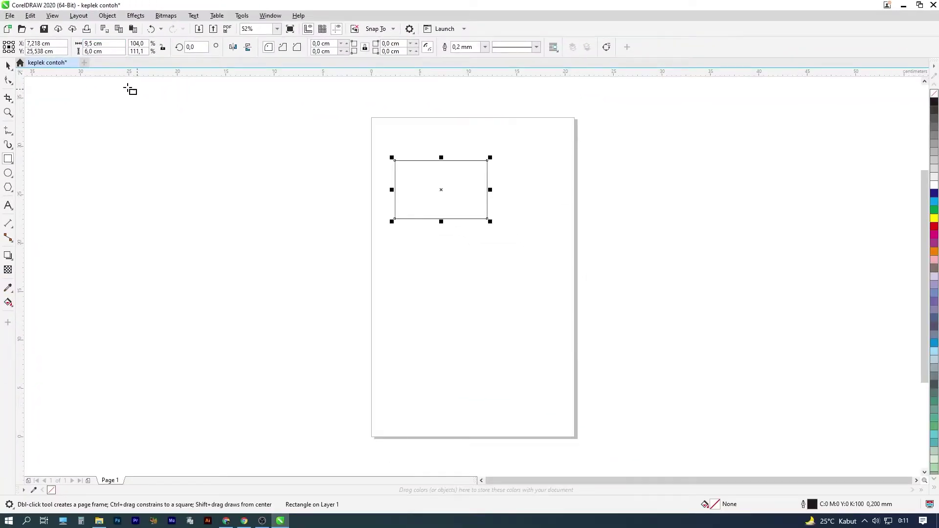
Move the rectangle to the page's upper-left corner, centered at about X 5.9 cm, Y 29 cm.
{"action": "left_click", "coordinate": [10, 65]}
{"action": "left_click_drag", "start_coordinate": [444, 188], "coordinate": [424, 139]}
{"action": "scroll", "coordinate": [424, 151], "scroll_direction": "up", "scroll_amount": 5}
{"action": "scroll", "coordinate": [427, 173], "scroll_direction": "down", "scroll_amount": 2}
{"action": "mouse_move", "coordinate": [439, 173]}
{"action": "left_mouse_down"}
{"action": "mouse_move", "coordinate": [445, 197]}
{"action": "mouse_move", "coordinate": [449, 187]}
{"action": "left_mouse_up"}
{"action": "key", "text": "space"}
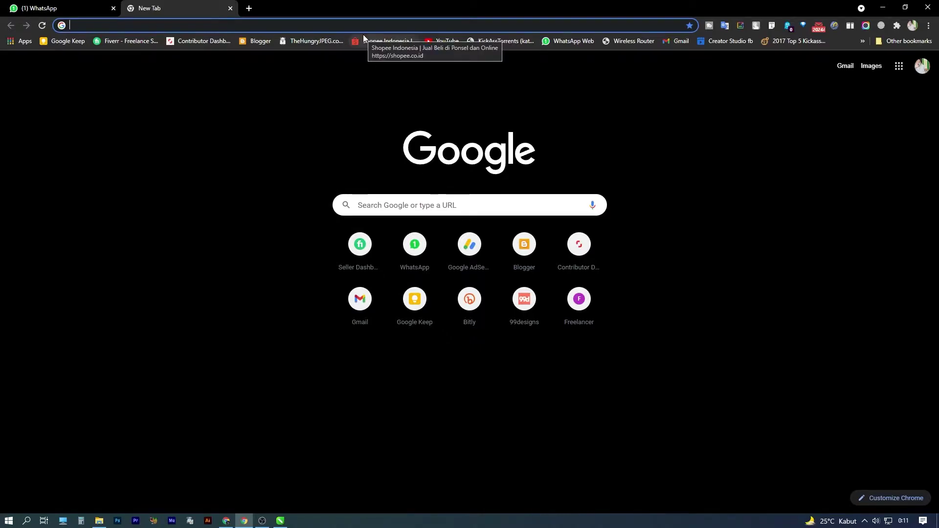
Switch to Chrome and search Google Images for "bunga vector".
{"action": "type", "text": "bunga "}
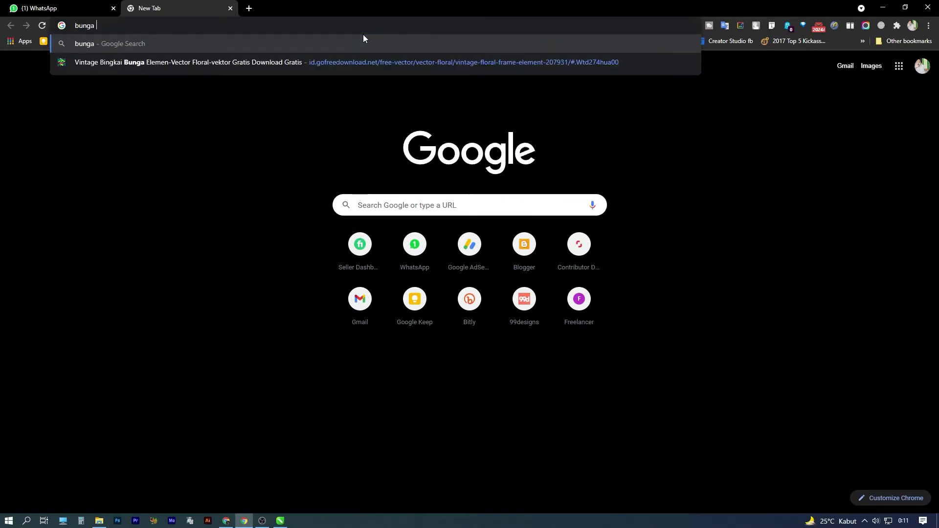
{"action": "type", "text": "vector"}
{"action": "key", "text": "Return"}
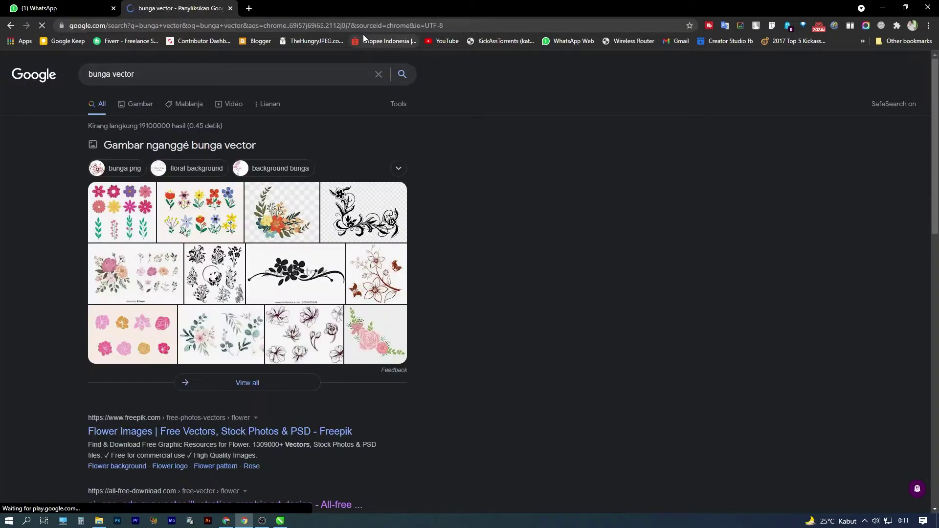
{"action": "left_click", "coordinate": [145, 101]}
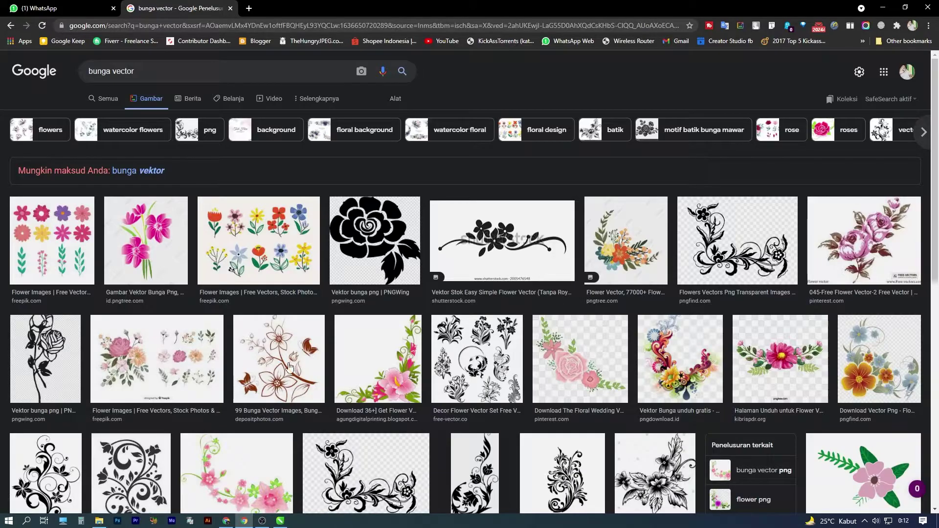
Browse the image results, open the Freepik picture with the rose bouquet and separate flowers, and copy it.
{"action": "scroll", "coordinate": [471, 352], "scroll_direction": "down", "scroll_amount": 7}
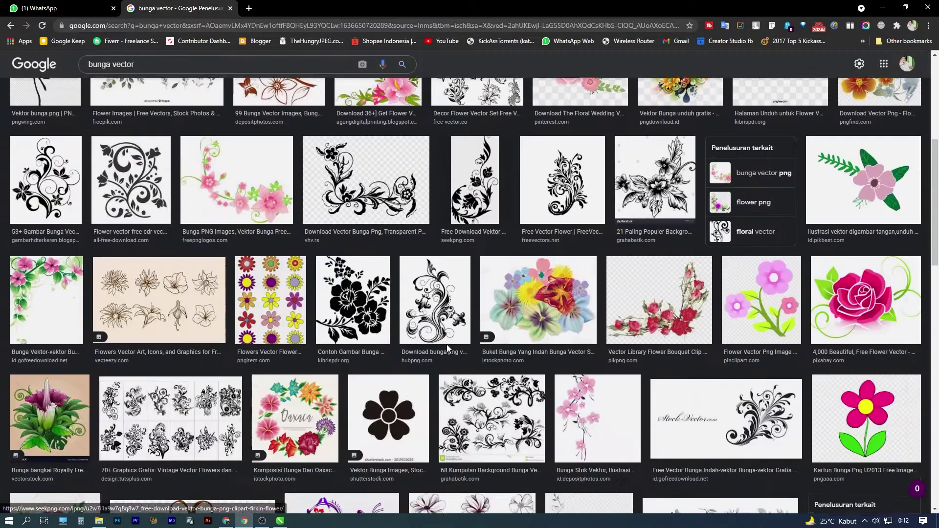
{"action": "scroll", "coordinate": [375, 336], "scroll_direction": "down", "scroll_amount": 5}
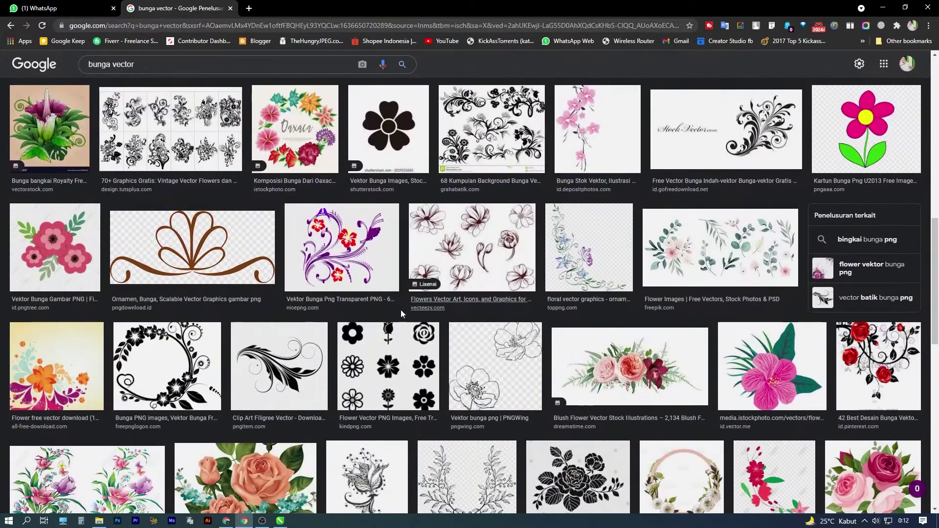
{"action": "scroll", "coordinate": [429, 361], "scroll_direction": "down", "scroll_amount": 1}
{"action": "scroll", "coordinate": [430, 362], "scroll_direction": "down", "scroll_amount": 5}
{"action": "scroll", "coordinate": [309, 359], "scroll_direction": "up", "scroll_amount": 6}
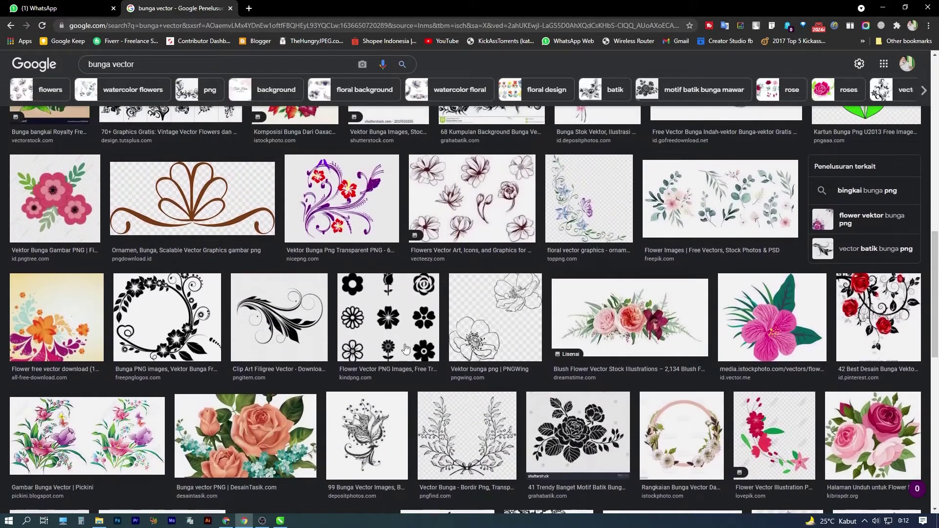
{"action": "scroll", "coordinate": [588, 339], "scroll_direction": "up", "scroll_amount": 10}
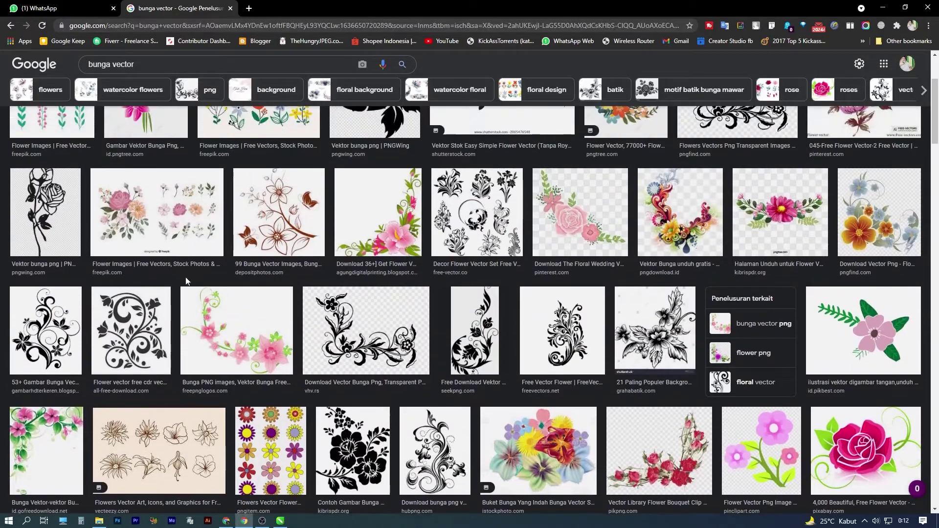
{"action": "scroll", "coordinate": [178, 282], "scroll_direction": "down", "scroll_amount": 2}
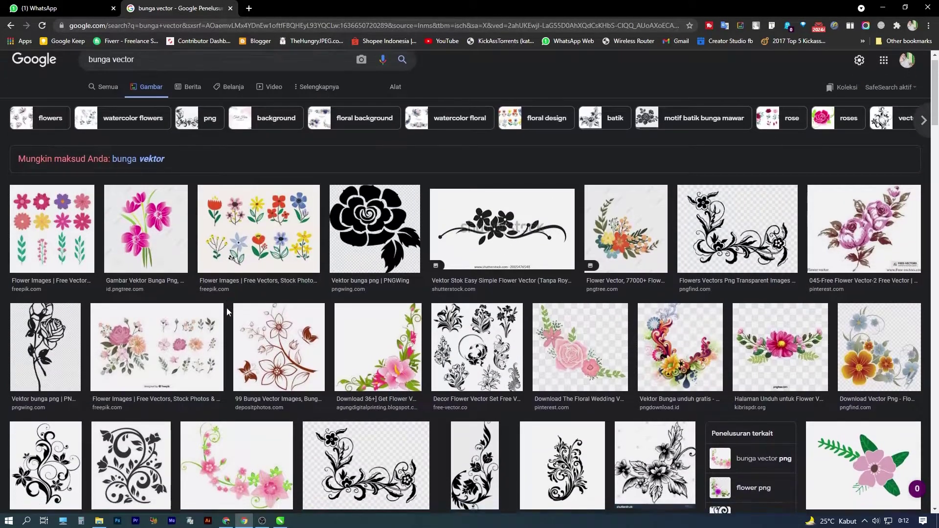
{"action": "left_click", "coordinate": [177, 282]}
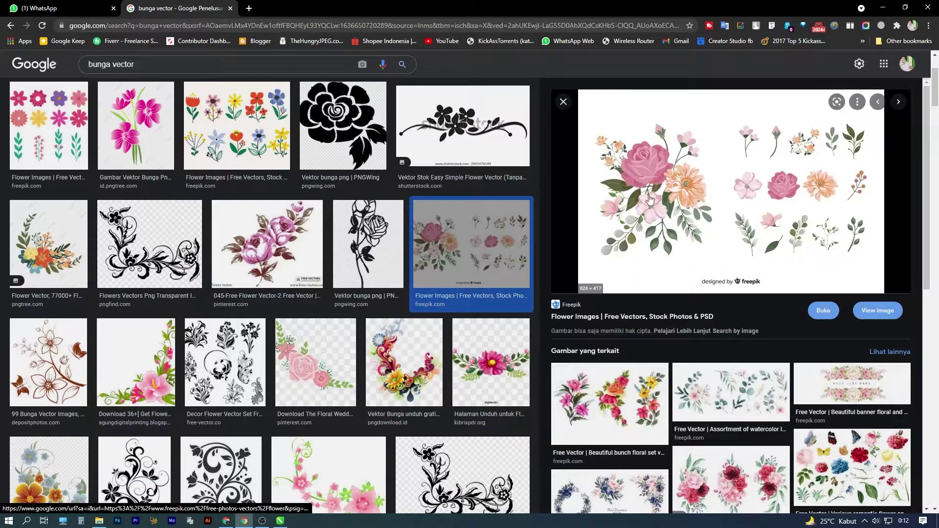
{"action": "right_click", "coordinate": [666, 207]}
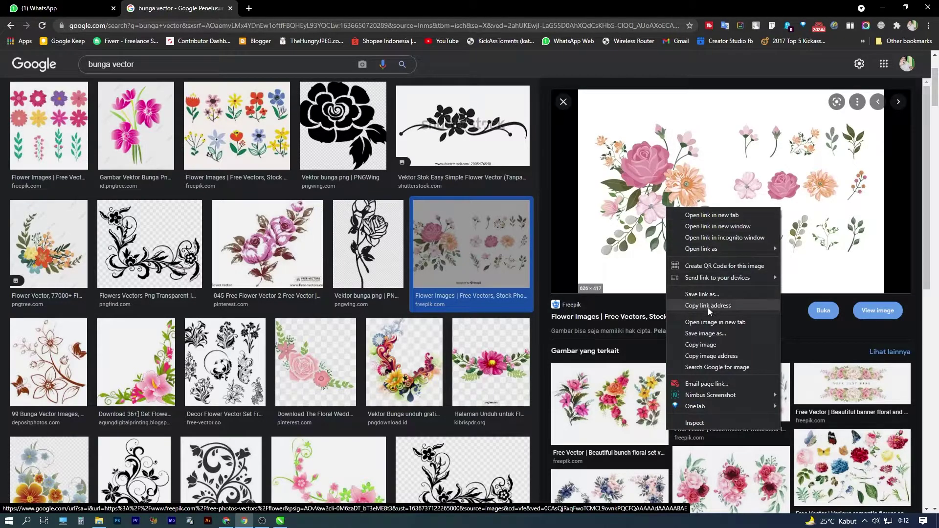
{"action": "left_click", "coordinate": [695, 345]}
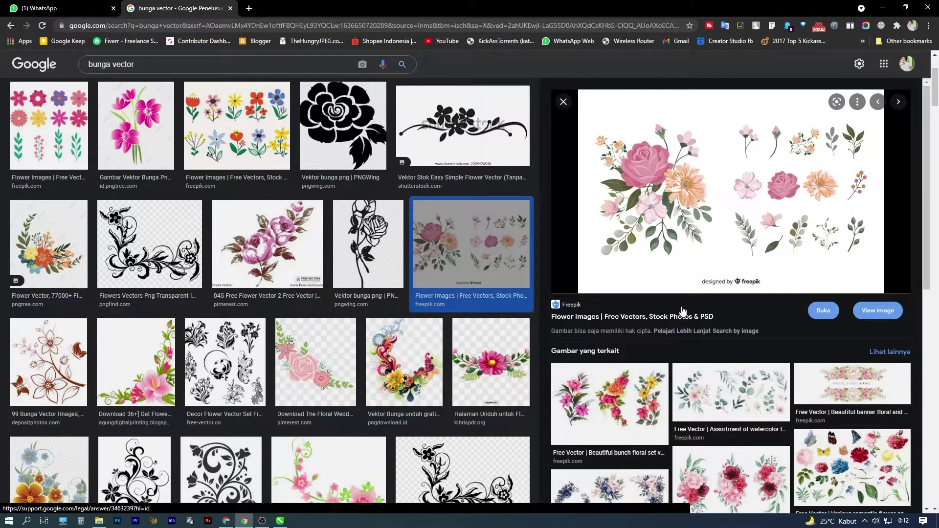
Return to CorelDRAW, paste the copied flower image and move it beside the rectangle.
{"action": "left_click", "coordinate": [881, 9]}
{"action": "left_click", "coordinate": [688, 223]}
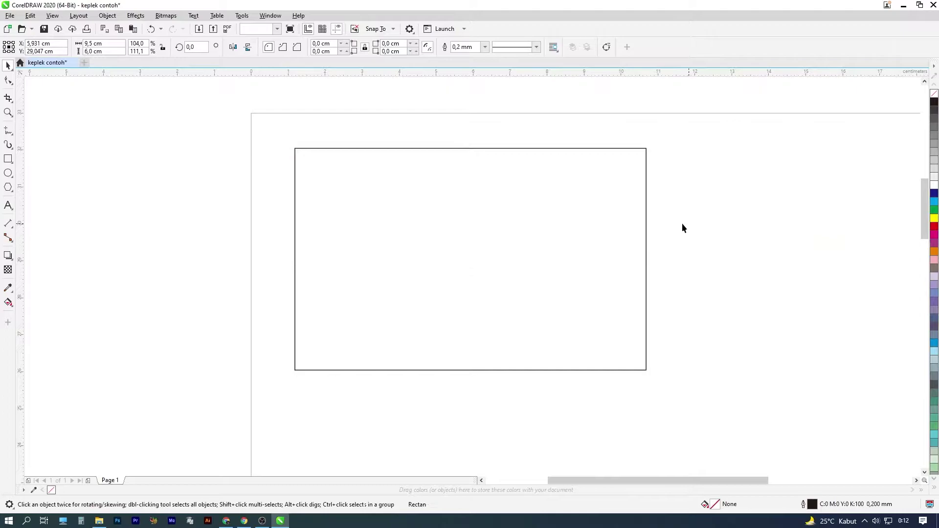
{"action": "scroll", "coordinate": [453, 221], "scroll_direction": "down", "scroll_amount": 2}
{"action": "left_click_drag", "start_coordinate": [491, 226], "coordinate": [424, 237]}
{"action": "right_click", "coordinate": [460, 246]}
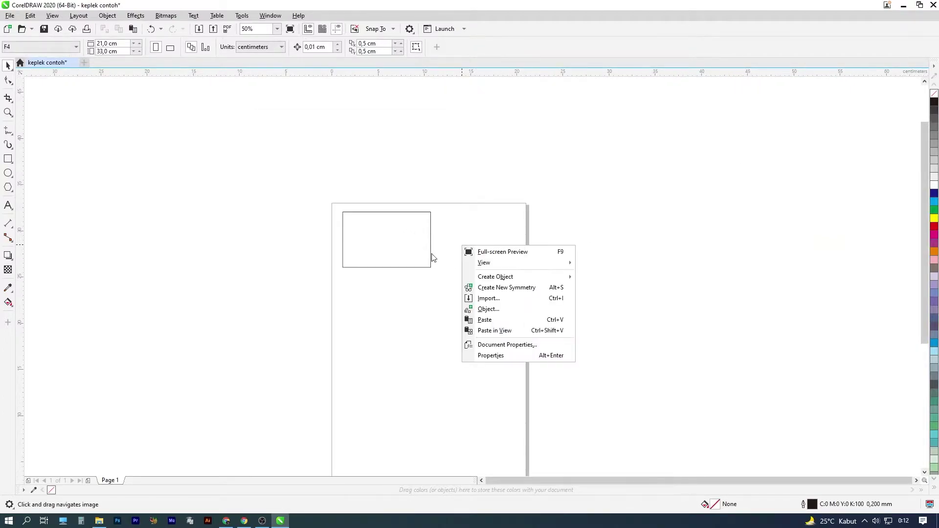
{"action": "left_click", "coordinate": [499, 323]}
{"action": "left_click_drag", "start_coordinate": [430, 325], "coordinate": [514, 254]}
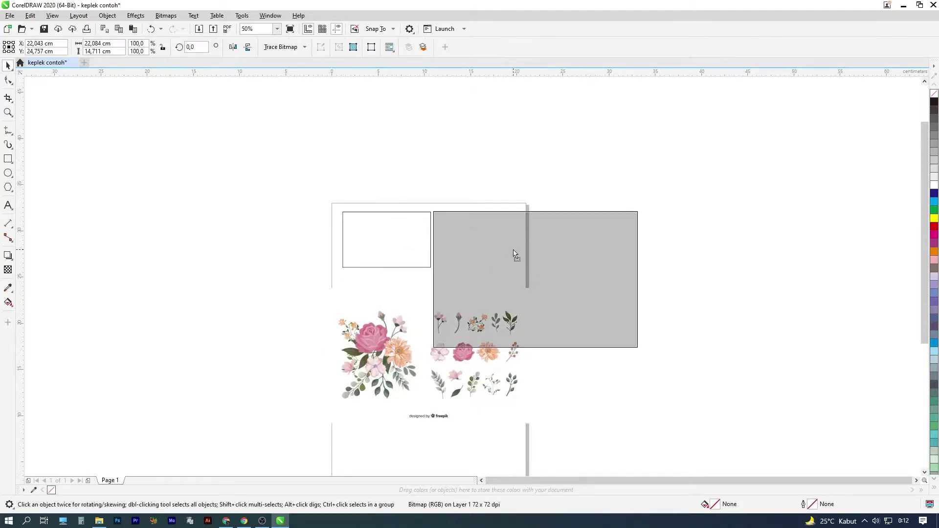
Crop the pasted flower image to an area about 9.0 × 10.2 cm around the large bouquet.
{"action": "scroll", "coordinate": [489, 249], "scroll_direction": "down", "scroll_amount": 2}
{"action": "scroll", "coordinate": [468, 243], "scroll_direction": "up", "scroll_amount": 4}
{"action": "scroll", "coordinate": [465, 245], "scroll_direction": "down", "scroll_amount": 3}
{"action": "scroll", "coordinate": [462, 246], "scroll_direction": "up", "scroll_amount": 2}
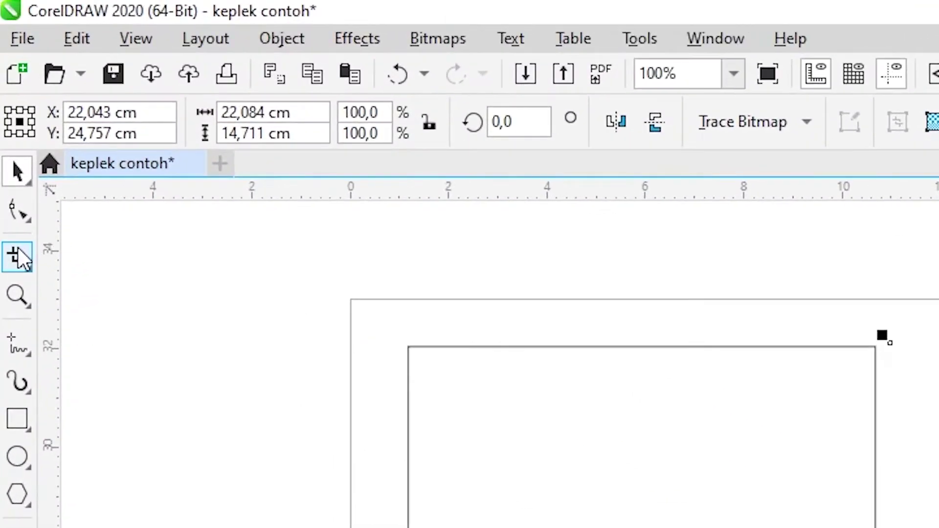
{"action": "left_click", "coordinate": [17, 255]}
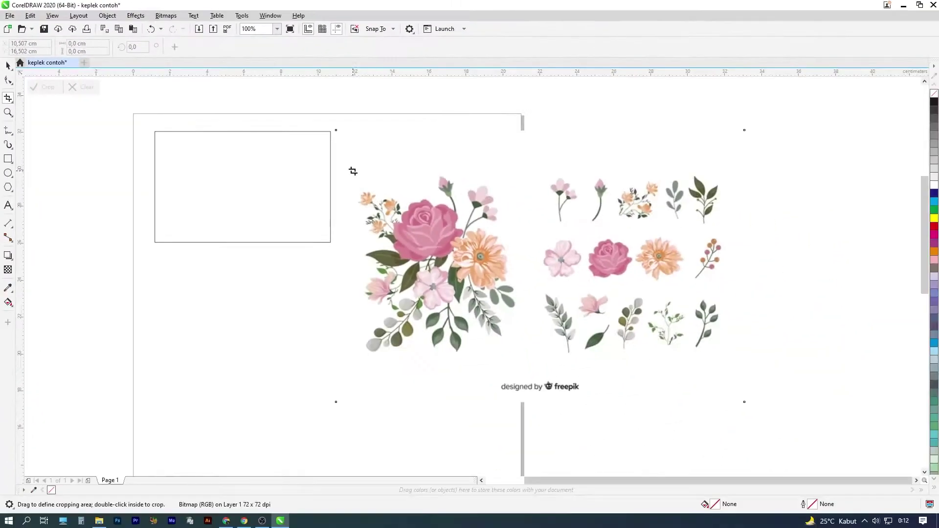
{"action": "left_click_drag", "start_coordinate": [353, 171], "coordinate": [520, 359]}
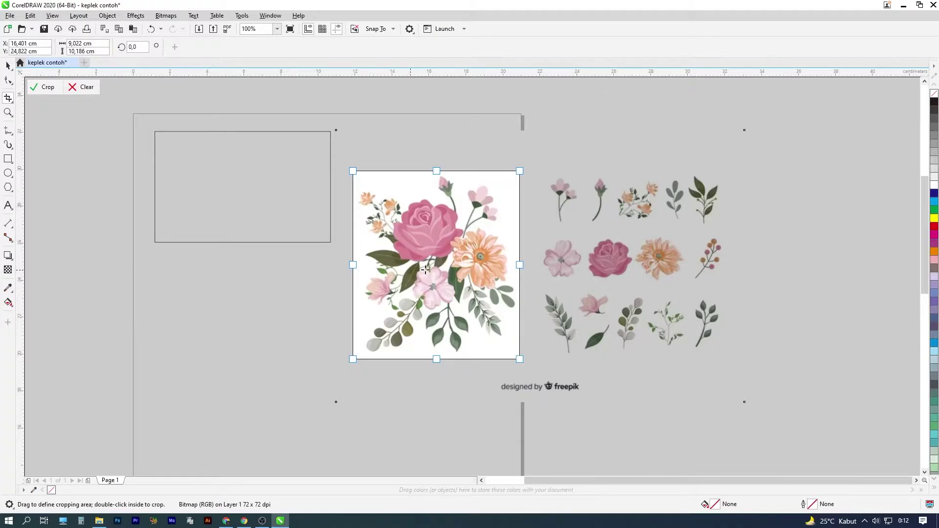
{"action": "left_click", "coordinate": [45, 88]}
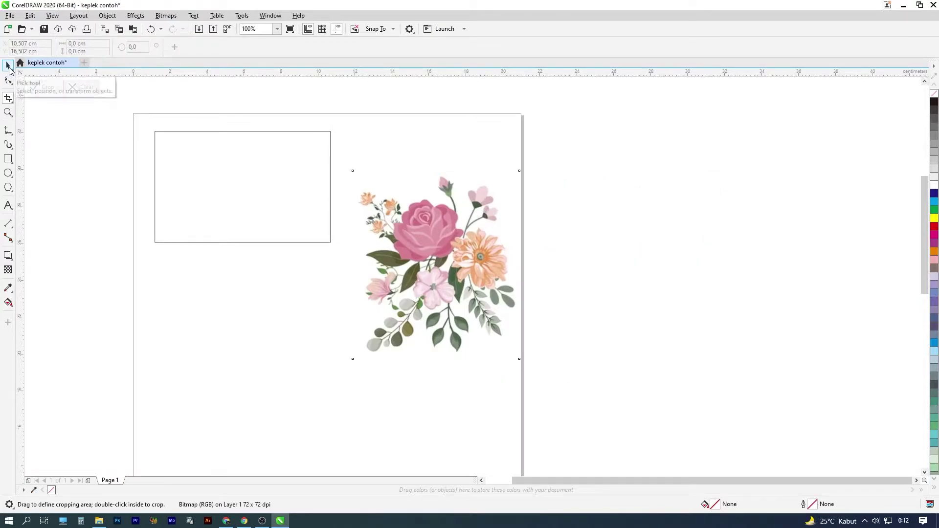
Shrink the cropped bouquet to about 3.0 × 3.4 cm and place it inside the rectangle's upper-right corner.
{"action": "left_click", "coordinate": [9, 68]}
{"action": "left_click", "coordinate": [441, 239]}
{"action": "left_click_drag", "start_coordinate": [439, 240], "coordinate": [562, 239]}
{"action": "left_click_drag", "start_coordinate": [645, 168], "coordinate": [556, 265]}
{"action": "left_click_drag", "start_coordinate": [536, 307], "coordinate": [439, 165]}
{"action": "scroll", "coordinate": [439, 165], "scroll_direction": "up", "scroll_amount": 2}
{"action": "scroll", "coordinate": [460, 201], "scroll_direction": "down", "scroll_amount": 2}
{"action": "mouse_move", "coordinate": [461, 199]}
{"action": "left_mouse_down"}
{"action": "mouse_move", "coordinate": [442, 209]}
{"action": "mouse_move", "coordinate": [455, 201]}
{"action": "left_mouse_up"}
{"action": "scroll", "coordinate": [443, 209], "scroll_direction": "up", "scroll_amount": 1}
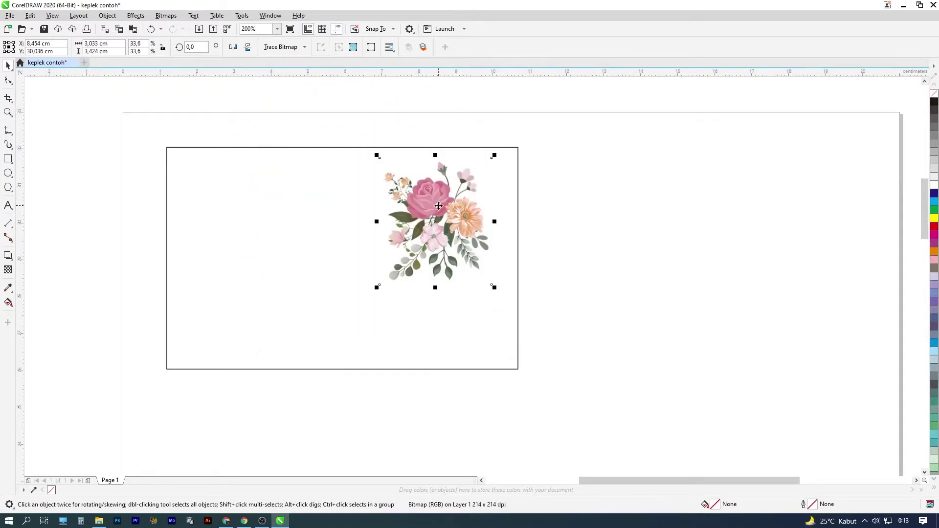
{"action": "left_click_drag", "start_coordinate": [439, 206], "coordinate": [453, 200]}
PowerClip the bouquet inside the rectangle and shift the card slightly, to about X 6.1 cm, Y 29.1 cm.
{"action": "right_click", "coordinate": [453, 200]}
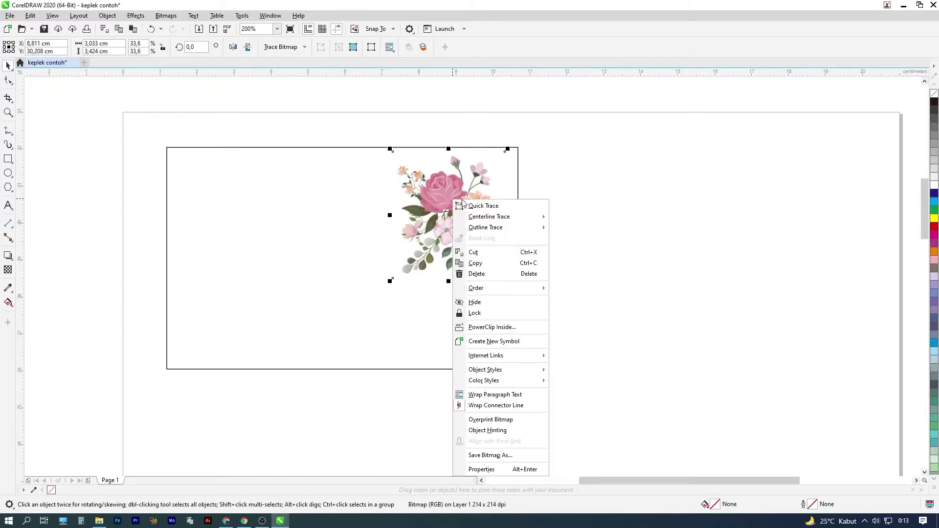
{"action": "left_click", "coordinate": [509, 328]}
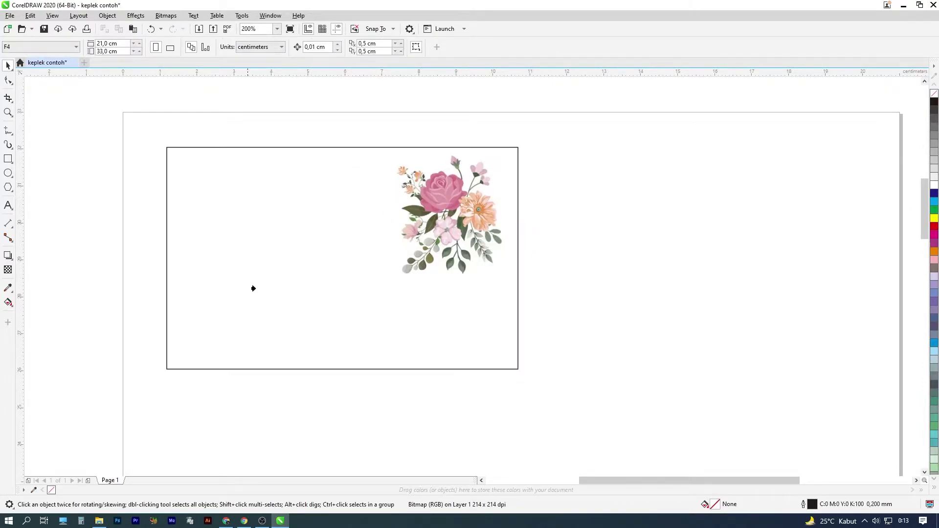
{"action": "left_click", "coordinate": [339, 167]}
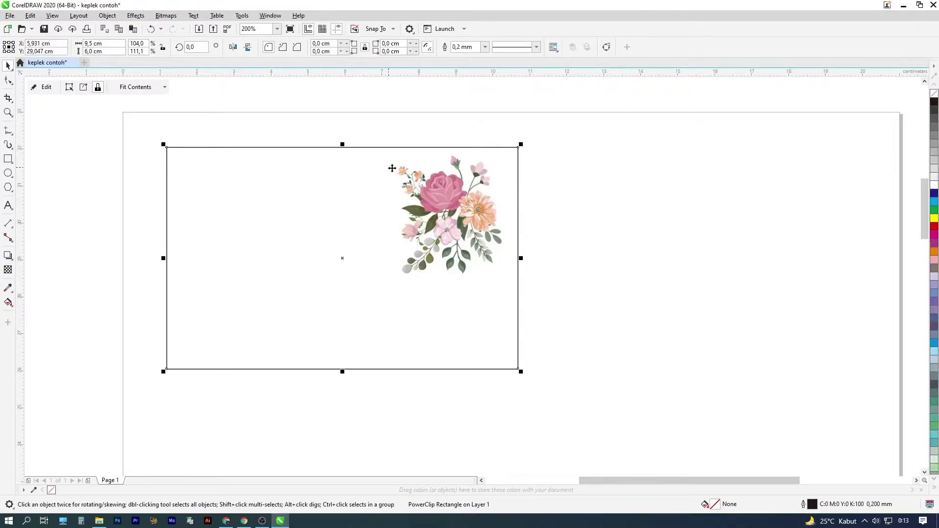
{"action": "mouse_move", "coordinate": [441, 194]}
{"action": "left_mouse_down"}
{"action": "mouse_move", "coordinate": [367, 230]}
{"action": "mouse_move", "coordinate": [445, 194]}
{"action": "left_mouse_up"}
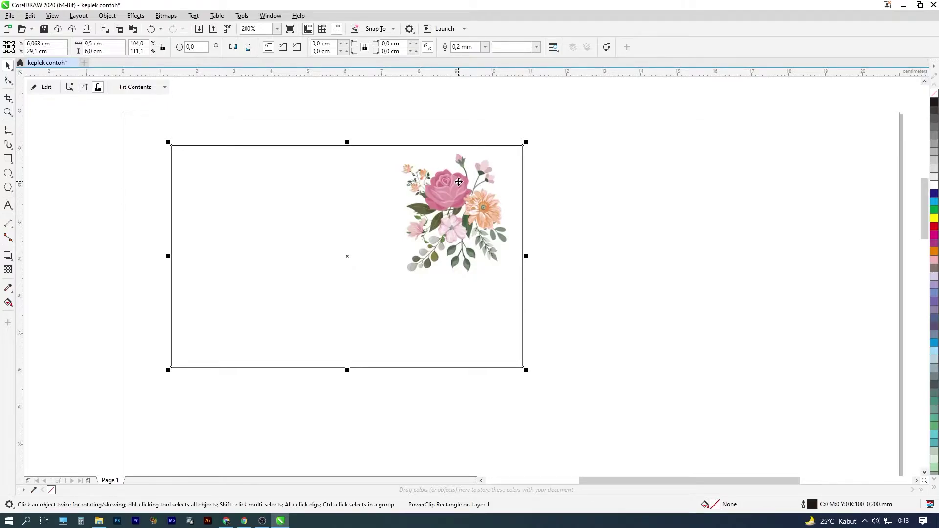
Edit the PowerClip contents: move the bouquet over the card's upper-right corner and enlarge it to about 3.3 × 3.8 cm.
{"action": "right_click", "coordinate": [463, 205]}
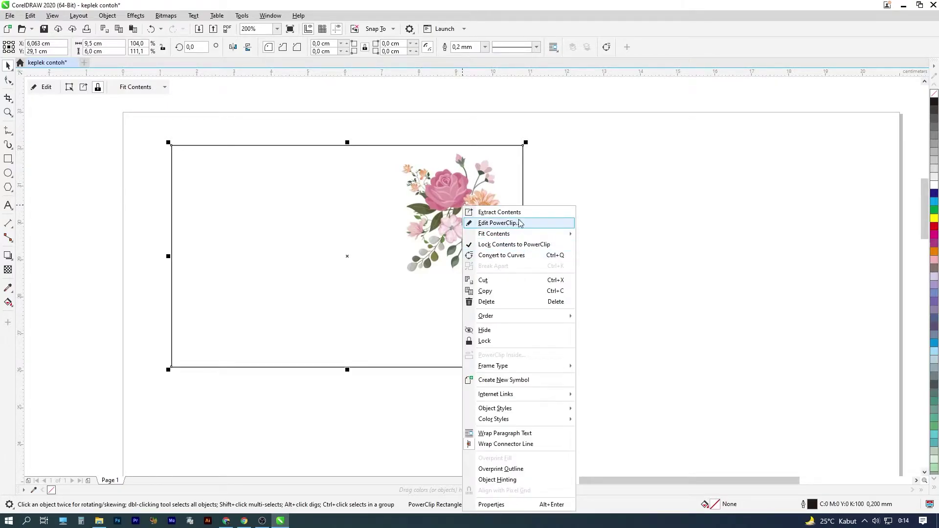
{"action": "left_click", "coordinate": [505, 226]}
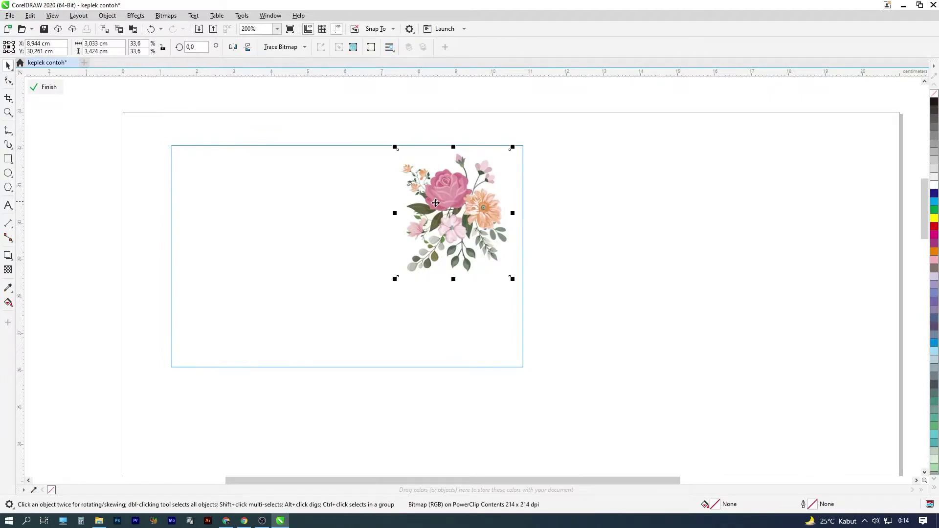
{"action": "left_click_drag", "start_coordinate": [462, 193], "coordinate": [499, 171]}
{"action": "left_click_drag", "start_coordinate": [431, 257], "coordinate": [419, 278]}
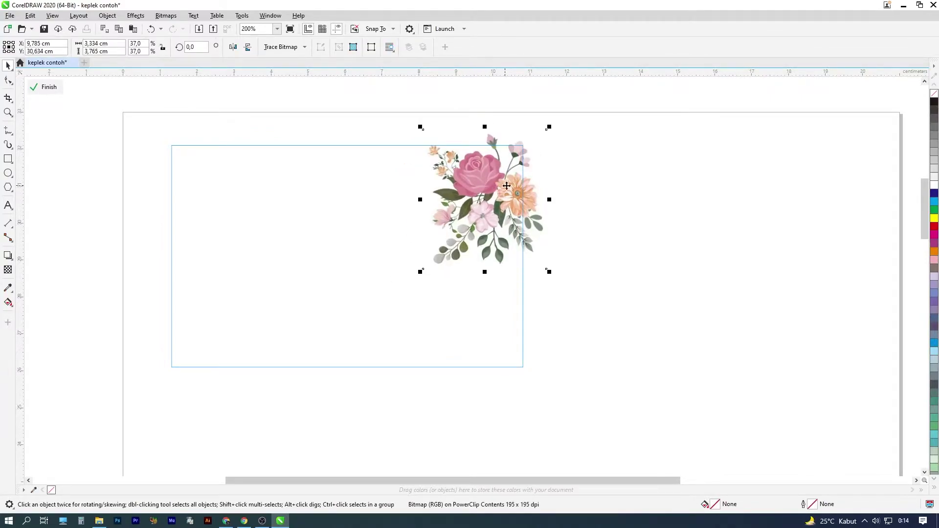
Duplicate the bouquet over the card's lower-right corner, rotate the copy to about 311°, and finish editing the PowerClip.
{"action": "left_click_drag", "start_coordinate": [491, 171], "coordinate": [509, 316]}
{"action": "left_click", "coordinate": [526, 292]}
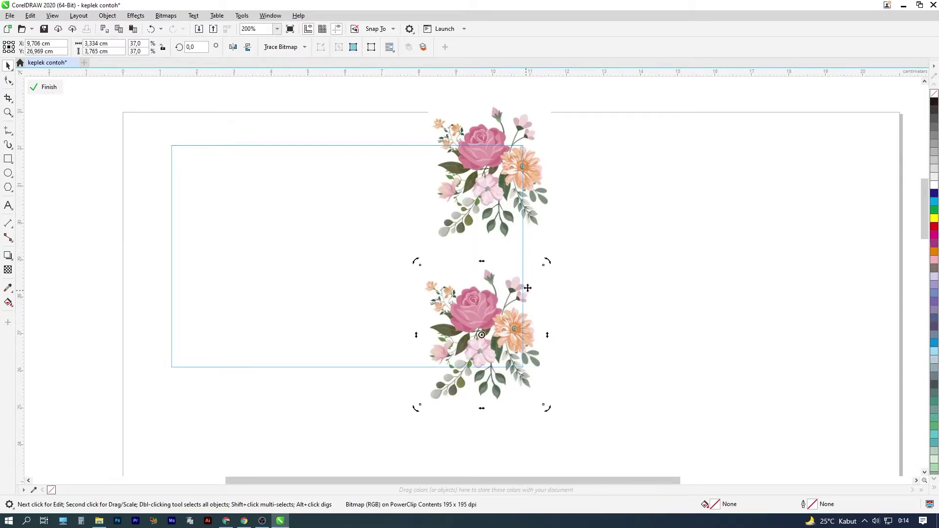
{"action": "left_click_drag", "start_coordinate": [548, 264], "coordinate": [521, 339]}
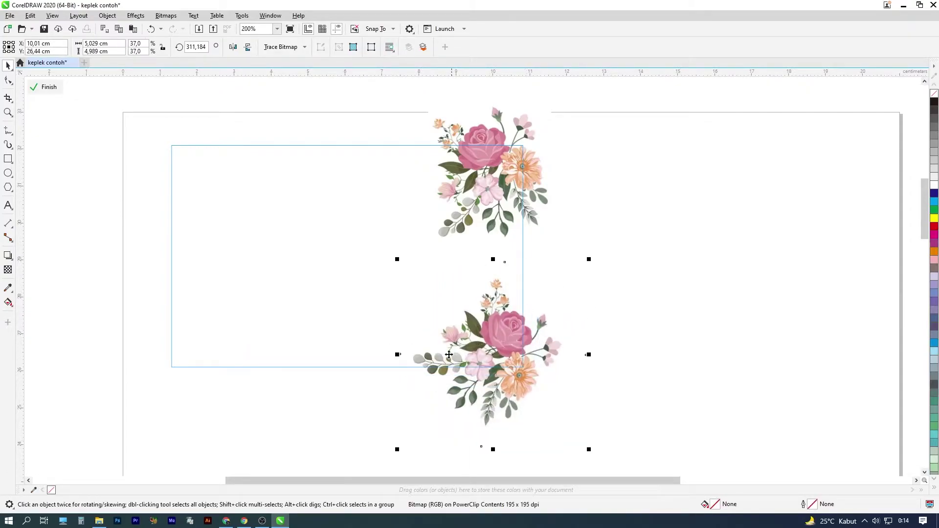
{"action": "left_click", "coordinate": [598, 184]}
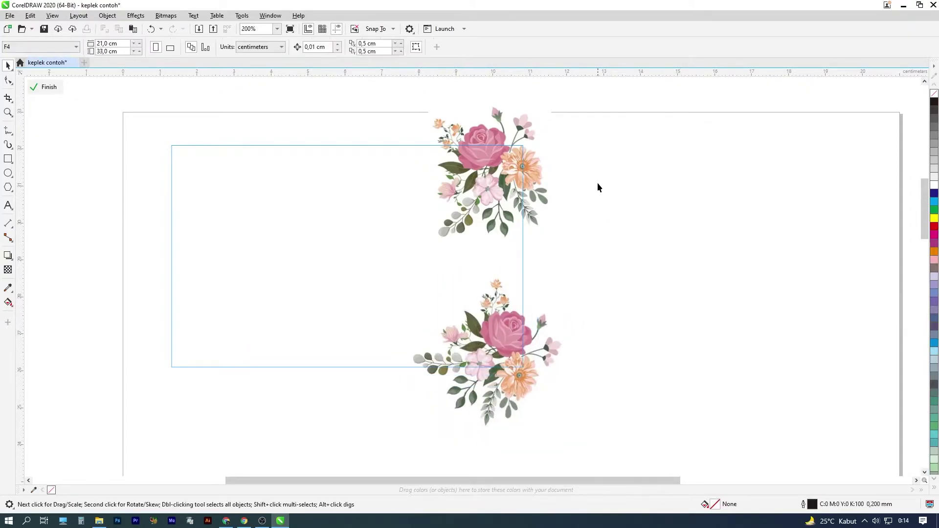
{"action": "left_click", "coordinate": [55, 91]}
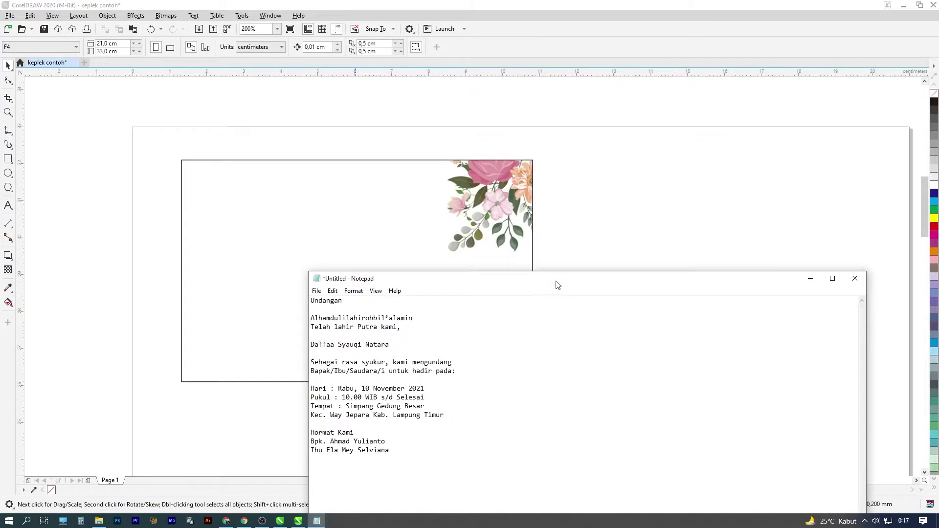
Switch to Notepad, copy the heading word "Undangan", and return to CorelDRAW.
{"action": "left_click_drag", "start_coordinate": [556, 282], "coordinate": [680, 160]}
{"action": "left_click_drag", "start_coordinate": [581, 158], "coordinate": [667, 172]}
{"action": "left_click", "coordinate": [578, 195]}
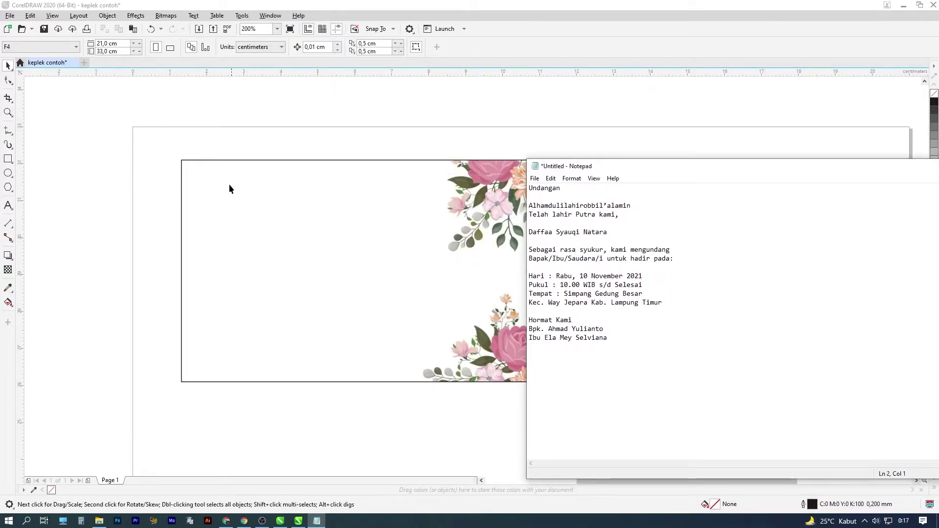
{"action": "left_click_drag", "start_coordinate": [575, 194], "coordinate": [470, 189]}
{"action": "key", "text": "ctrl+c"}
{"action": "left_click", "coordinate": [171, 173]}
Paste "Undangan" as artistic text in the card's upper-left corner, reduce its size and make it bold Calibri.
{"action": "left_click", "coordinate": [8, 205]}
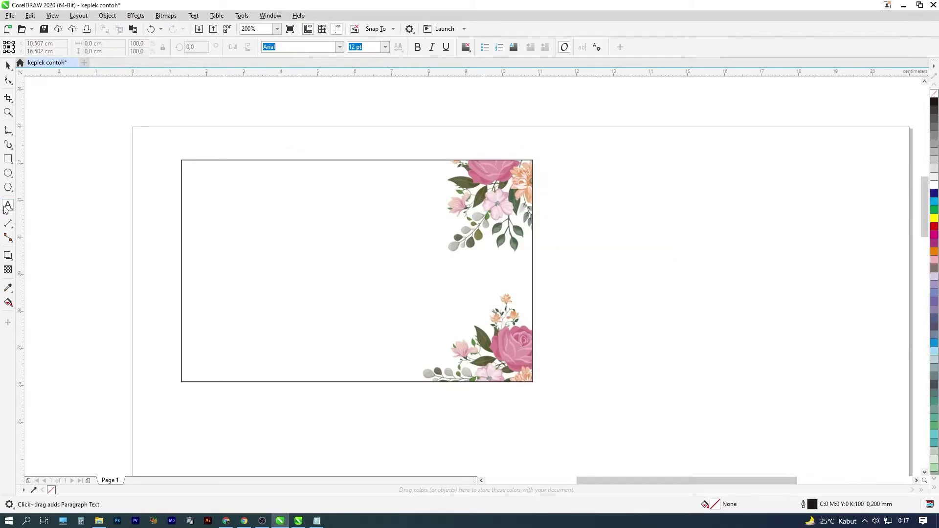
{"action": "left_click", "coordinate": [192, 189]}
{"action": "key", "text": "ctrl+v"}
{"action": "left_click", "coordinate": [8, 66]}
{"action": "scroll", "coordinate": [261, 184], "scroll_direction": "up", "scroll_amount": 2}
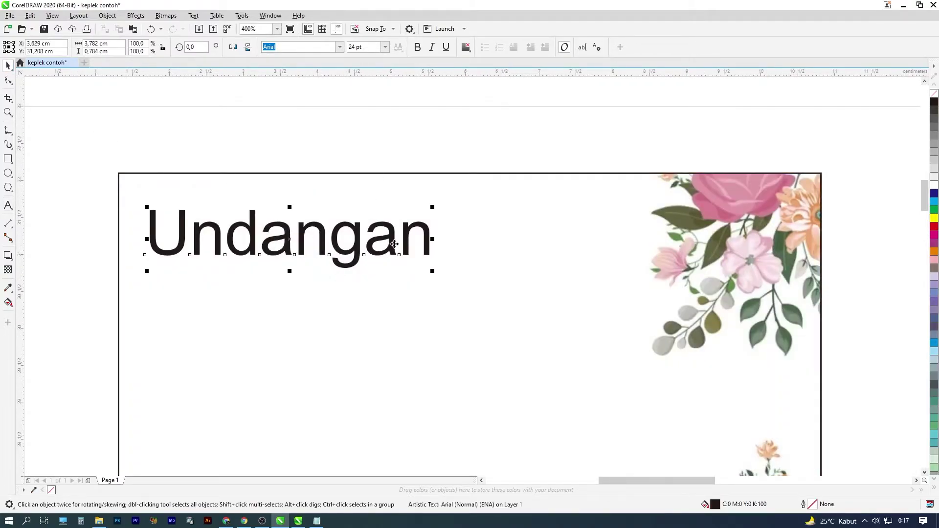
{"action": "left_click_drag", "start_coordinate": [434, 274], "coordinate": [390, 280]}
{"action": "left_click", "coordinate": [417, 47]}
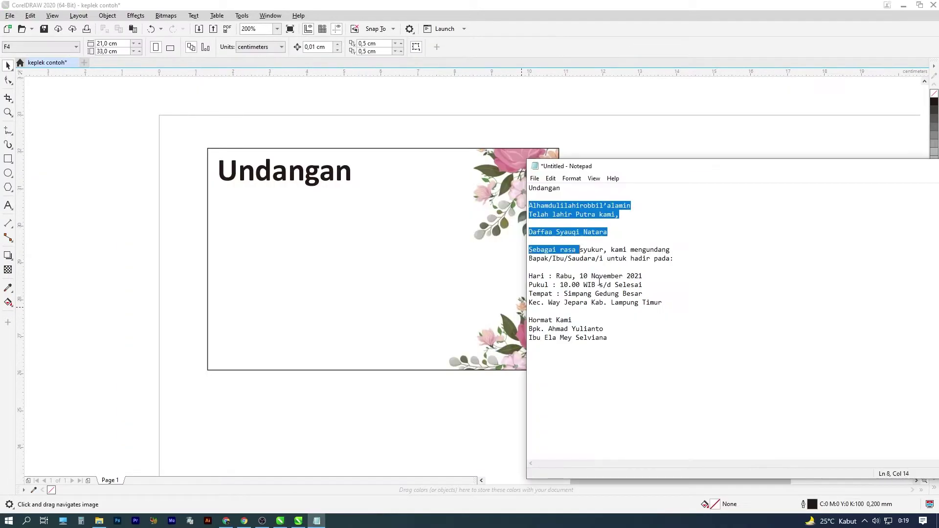
Copy the invitation text below the heading in Notepad and paste it as artistic text beside the card in CorelDRAW.
{"action": "left_click_drag", "start_coordinate": [636, 251], "coordinate": [634, 354]}
{"action": "right_click", "coordinate": [597, 219]}
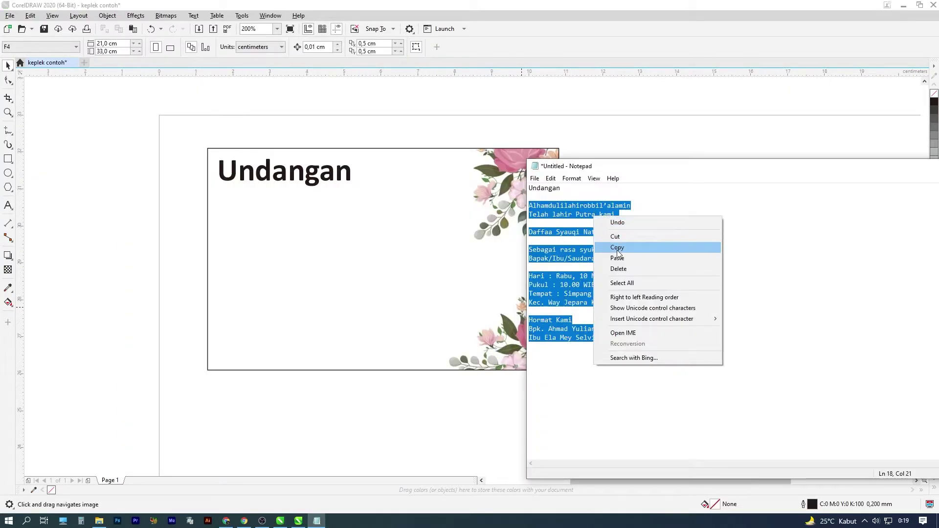
{"action": "left_click", "coordinate": [617, 244]}
{"action": "left_click", "coordinate": [353, 208]}
{"action": "key", "text": "F8"}
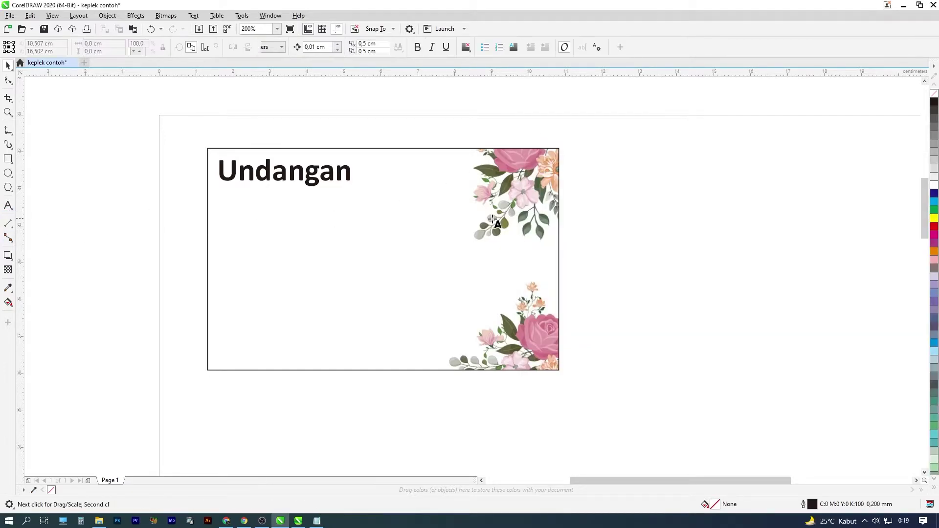
{"action": "left_click", "coordinate": [574, 188]}
{"action": "key", "text": "ctrl+v"}
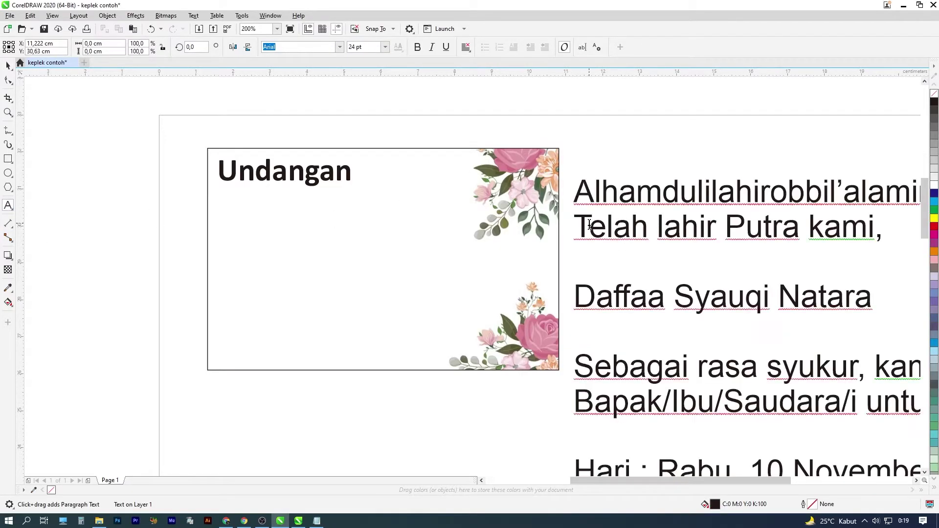
Set the pasted invitation text to 8 pt and keep it beside the card.
{"action": "left_click", "coordinate": [7, 65]}
{"action": "left_click", "coordinate": [385, 47]}
{"action": "left_click", "coordinate": [365, 77]}
{"action": "left_click_drag", "start_coordinate": [615, 176], "coordinate": [598, 207]}
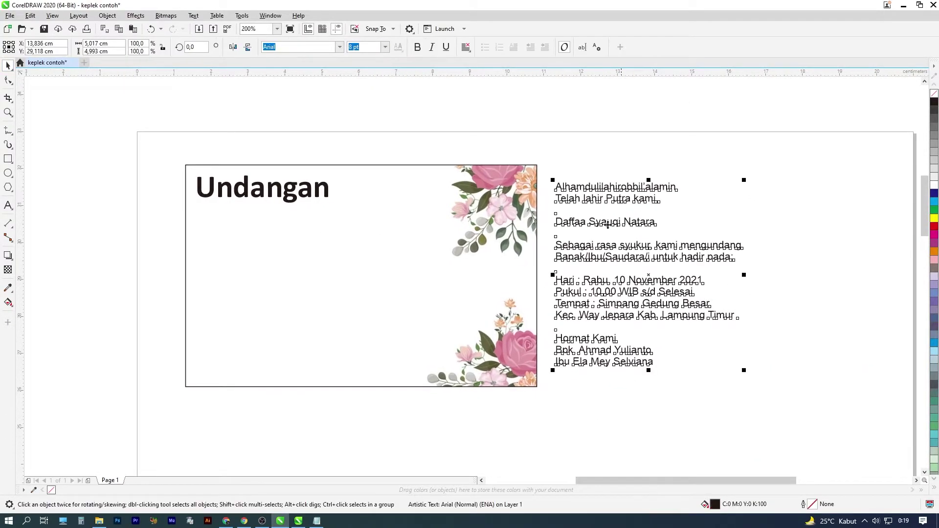
{"action": "left_click", "coordinate": [637, 158]}
Set the invitation text's font to Arial Narrow Bold and enlarge it to about 8.7 pt.
{"action": "left_click", "coordinate": [586, 188]}
{"action": "left_click", "coordinate": [339, 47]}
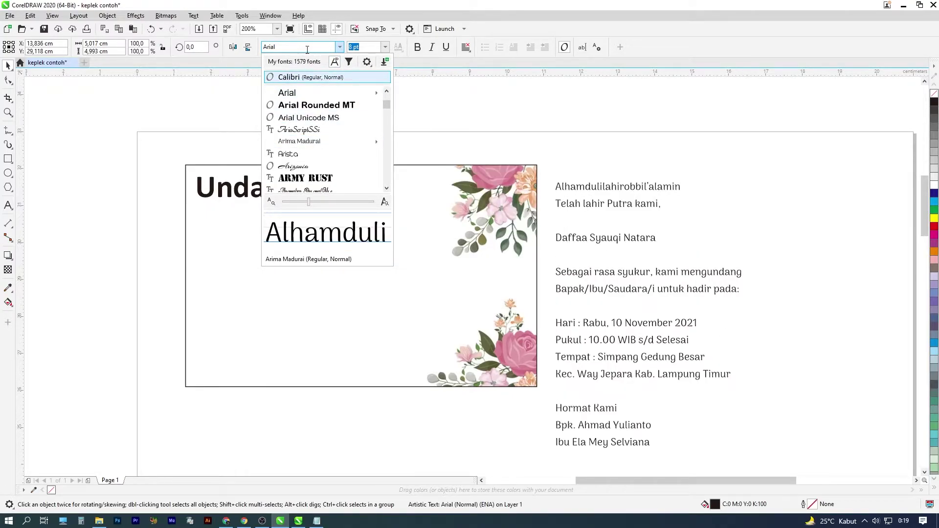
{"action": "scroll", "coordinate": [313, 137], "scroll_direction": "down", "scroll_amount": 1}
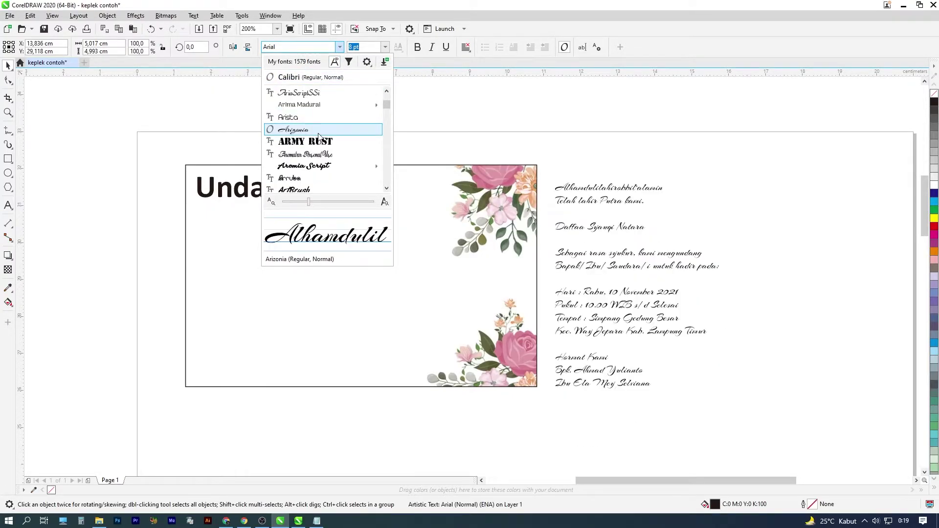
{"action": "scroll", "coordinate": [313, 156], "scroll_direction": "down", "scroll_amount": 2}
{"action": "scroll", "coordinate": [313, 156], "scroll_direction": "up", "scroll_amount": 3}
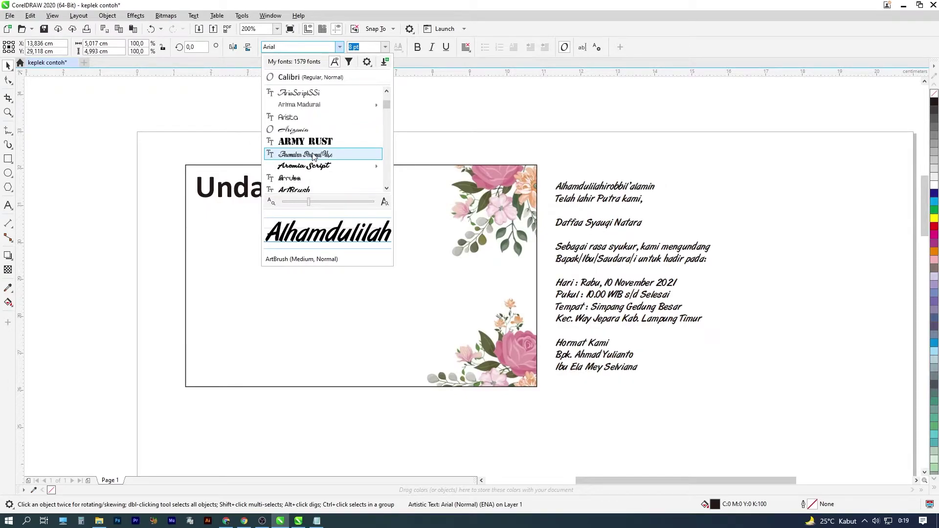
{"action": "mouse_move", "coordinate": [309, 97]}
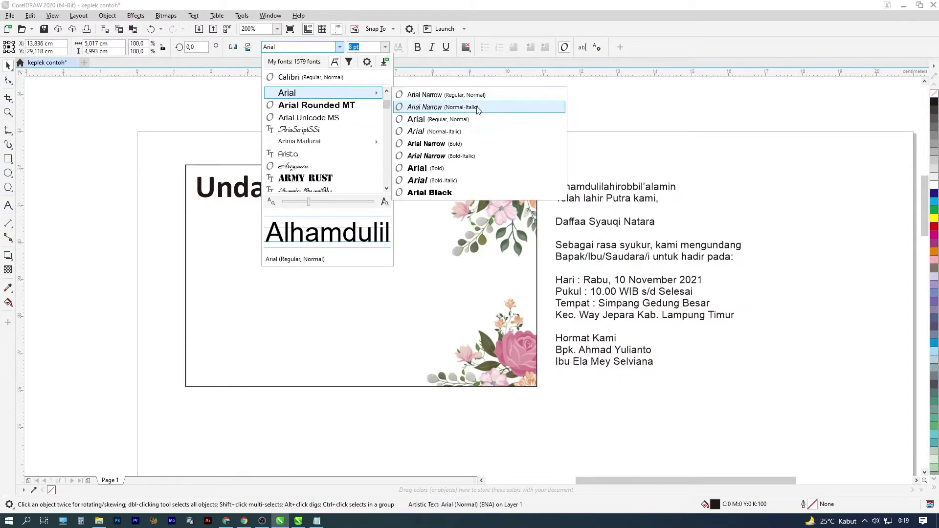
{"action": "left_click", "coordinate": [460, 144]}
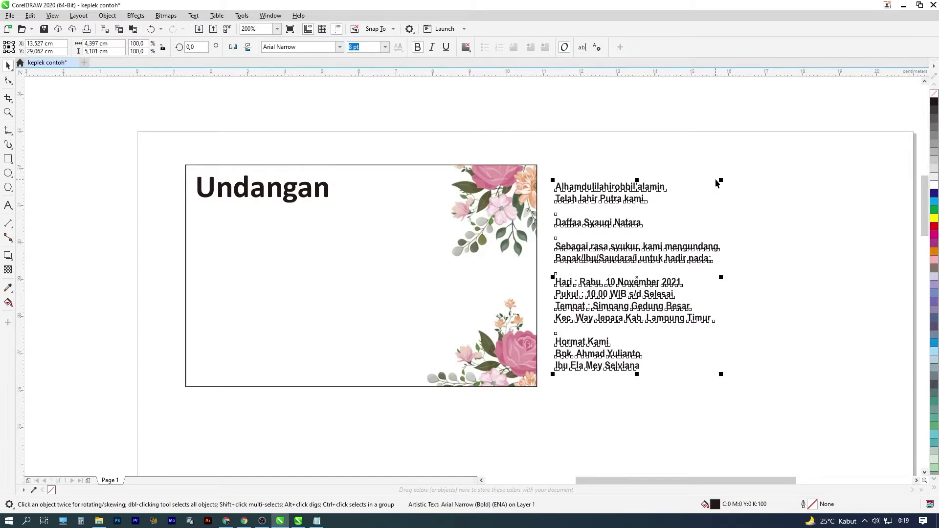
{"action": "left_click", "coordinate": [636, 132]}
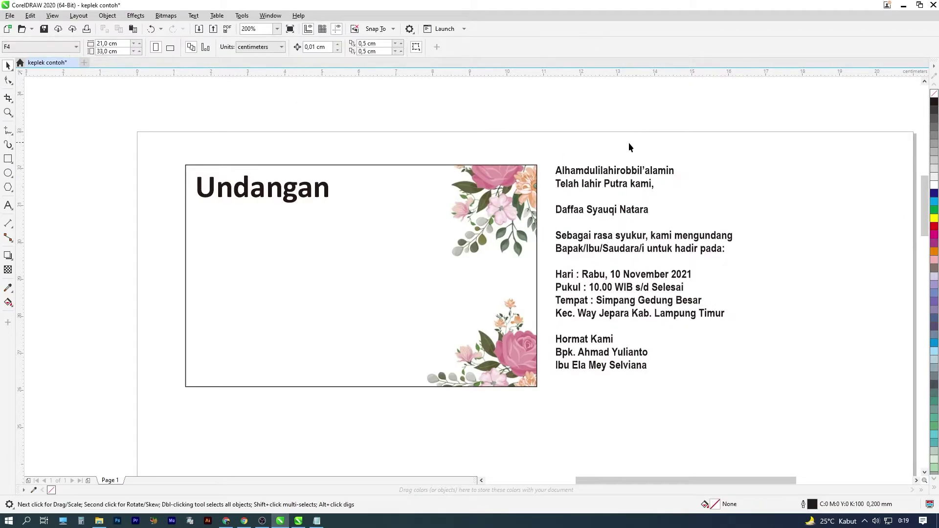
Copy the two opening lines of the invitation text and paste them as a separate text object inside the card.
{"action": "double_click", "coordinate": [658, 189]}
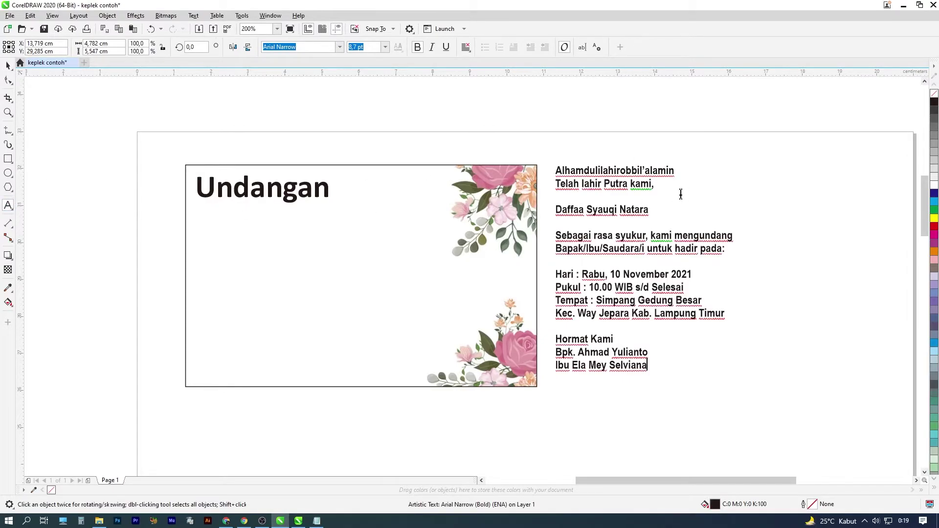
{"action": "left_click_drag", "start_coordinate": [658, 189], "coordinate": [519, 157]}
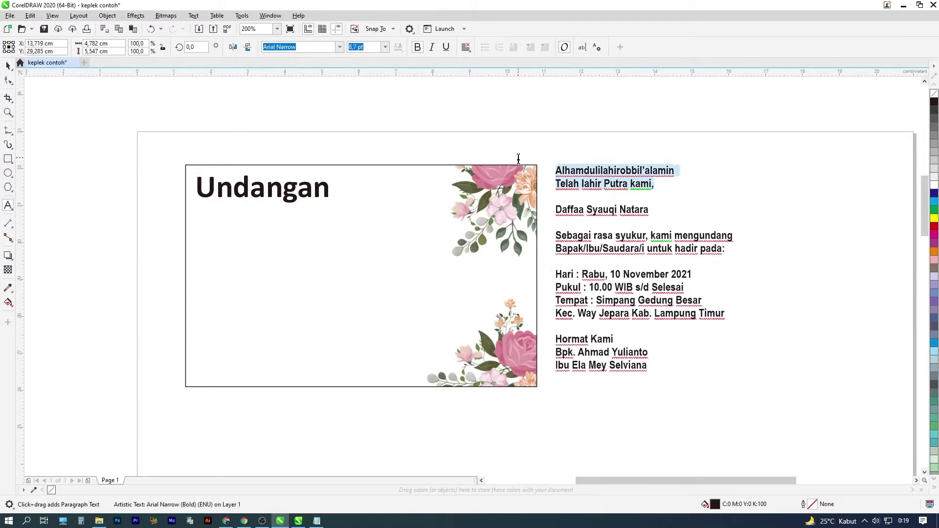
{"action": "left_click", "coordinate": [373, 215]}
{"action": "key", "text": "ctrl+v"}
{"action": "mouse_move", "coordinate": [433, 200]}
{"action": "left_mouse_down"}
{"action": "mouse_move", "coordinate": [420, 200]}
{"action": "mouse_move", "coordinate": [429, 199]}
{"action": "left_mouse_up"}
Copy the child's name and the two "Sebagai rasa syukur" lines into the card as separate text objects.
{"action": "left_click_drag", "start_coordinate": [490, 211], "coordinate": [725, 248]}
{"action": "double_click", "coordinate": [602, 210]}
{"action": "left_click", "coordinate": [342, 243]}
{"action": "key", "text": "ctrl+v"}
{"action": "left_click", "coordinate": [601, 210]}
{"action": "key", "text": "ctrl+v"}
Copy the event details and the "Hormat Kami" block into separate text objects and delete the original text beside the card.
{"action": "left_click_drag", "start_coordinate": [555, 273], "coordinate": [725, 314]}
{"action": "key", "text": "ctrl+v"}
{"action": "left_click_drag", "start_coordinate": [556, 338], "coordinate": [647, 365]}
{"action": "key", "text": "ctrl+v"}
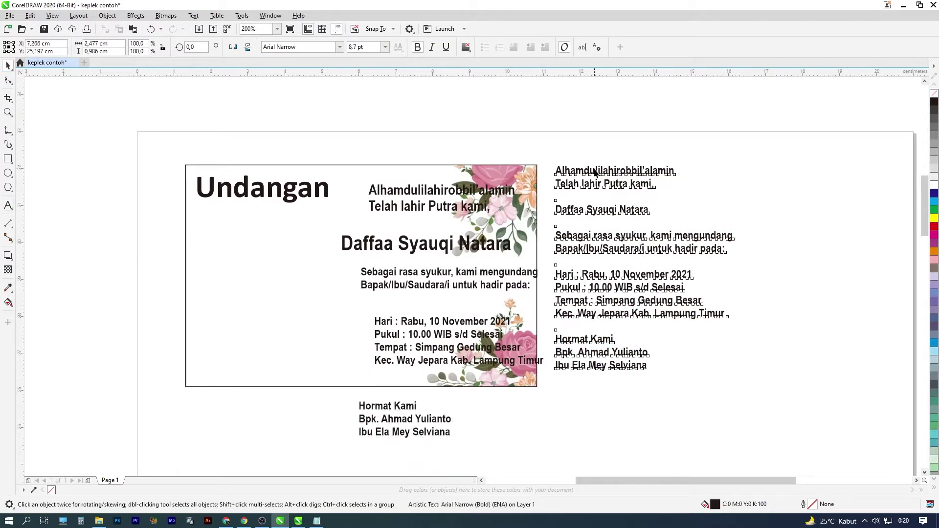
{"action": "left_click", "coordinate": [596, 172]}
{"action": "key", "text": "Delete"}
Stack the opening lines, the child's name and the "Sebagai rasa syukur" lines closely in the card and center-align their text.
{"action": "left_click_drag", "start_coordinate": [424, 192], "coordinate": [409, 191]}
{"action": "left_click_drag", "start_coordinate": [430, 230], "coordinate": [468, 226]}
{"action": "left_click_drag", "start_coordinate": [522, 269], "coordinate": [499, 261]}
{"action": "left_click", "coordinate": [477, 226], "text": "shift"}
{"action": "left_click", "coordinate": [462, 193], "text": "shift"}
{"action": "left_click", "coordinate": [465, 47]}
{"action": "left_click", "coordinate": [481, 82]}
{"action": "left_click", "coordinate": [461, 247]}
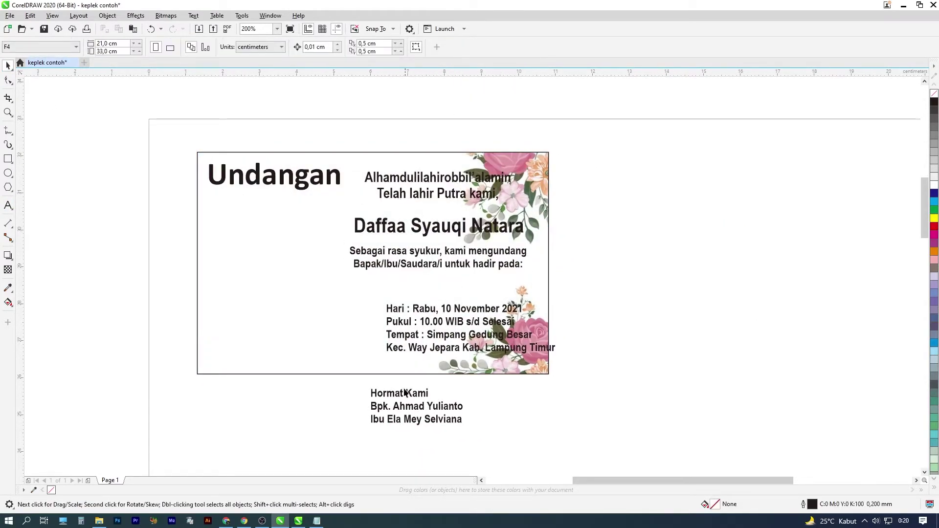
Set the child's name in a serif display font and move it back within the card.
{"action": "left_click", "coordinate": [502, 216]}
{"action": "left_click", "coordinate": [338, 47]}
{"action": "scroll", "coordinate": [335, 177], "scroll_direction": "down", "scroll_amount": 10}
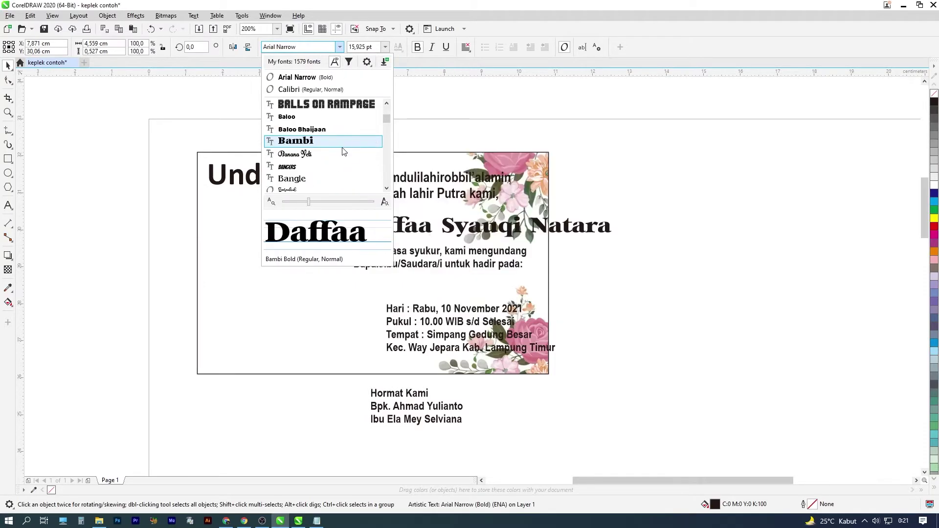
{"action": "left_click", "coordinate": [334, 176]}
{"action": "left_click_drag", "start_coordinate": [465, 227], "coordinate": [434, 225]}
Change the case of the child's name to uppercase.
{"action": "left_click", "coordinate": [193, 15]}
{"action": "left_click", "coordinate": [213, 224]}
{"action": "left_click", "coordinate": [446, 251]}
{"action": "left_click", "coordinate": [458, 290]}
{"action": "left_click", "coordinate": [572, 229]}
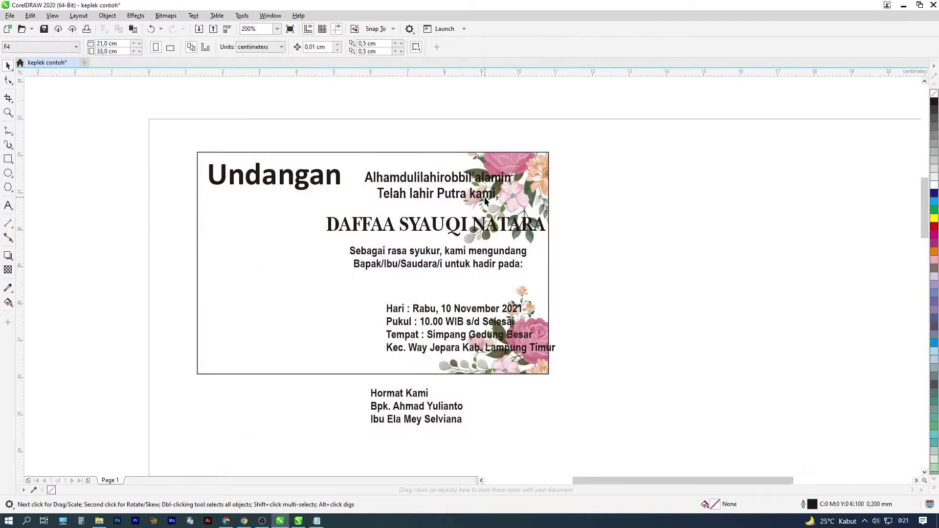
Right-justify the opening and "Sebagai rasa syukur" lines and align them with the child's name along their right edges.
{"action": "left_click", "coordinate": [482, 193]}
{"action": "left_click", "coordinate": [482, 255], "text": "shift"}
{"action": "key", "text": "ctrl+r"}
{"action": "key", "text": "r"}
{"action": "left_click", "coordinate": [502, 226], "text": "shift"}
{"action": "key", "text": "r"}
Move the event details and the "Hormat Kami" block under the other card text and center-align their lines.
{"action": "left_click_drag", "start_coordinate": [459, 323], "coordinate": [432, 298]}
{"action": "left_click", "coordinate": [469, 49]}
{"action": "left_click", "coordinate": [477, 84]}
{"action": "mouse_move", "coordinate": [415, 393]}
{"action": "left_mouse_down"}
{"action": "mouse_move", "coordinate": [435, 339]}
{"action": "mouse_move", "coordinate": [423, 305]}
{"action": "left_mouse_up"}
{"action": "scroll", "coordinate": [453, 349], "scroll_direction": "up", "scroll_amount": 1}
Enlarge the event details to about 9.3 pt, shift them toward the card's right edge and right-justify their text.
{"action": "left_click_drag", "start_coordinate": [429, 330], "coordinate": [464, 312]}
{"action": "scroll", "coordinate": [464, 341], "scroll_direction": "down", "scroll_amount": 1}
{"action": "left_click_drag", "start_coordinate": [465, 312], "coordinate": [501, 320]}
{"action": "left_click", "coordinate": [501, 320]}
{"action": "left_click", "coordinate": [502, 313]}
{"action": "key", "text": "ctrl+r"}
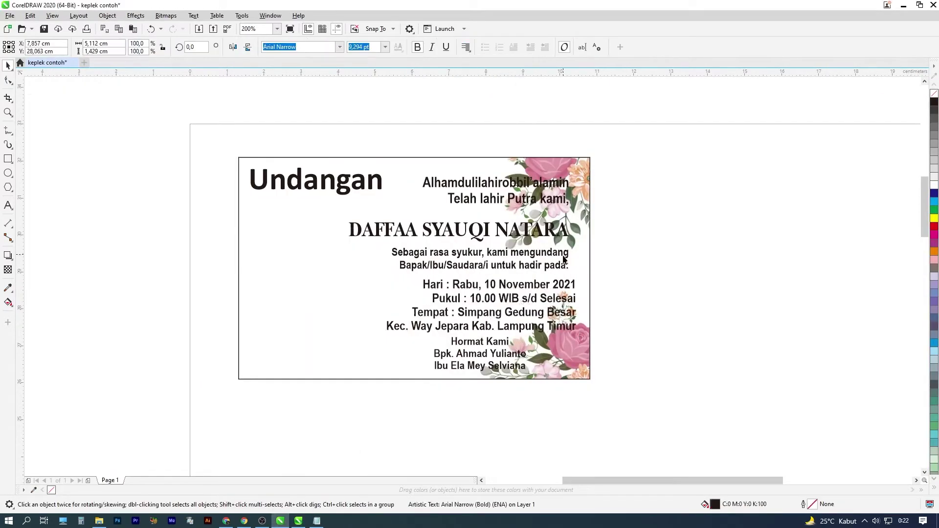
Align the event details with the opening lines along their right edges.
{"action": "left_click", "coordinate": [565, 202], "text": "shift"}
{"action": "key", "text": "r"}
{"action": "left_click", "coordinate": [606, 305]}
{"action": "left_click_drag", "start_coordinate": [606, 305], "coordinate": [609, 297]}
{"action": "scroll", "coordinate": [569, 214], "scroll_direction": "up", "scroll_amount": 1}
{"action": "scroll", "coordinate": [609, 241], "scroll_direction": "down", "scroll_amount": 1}
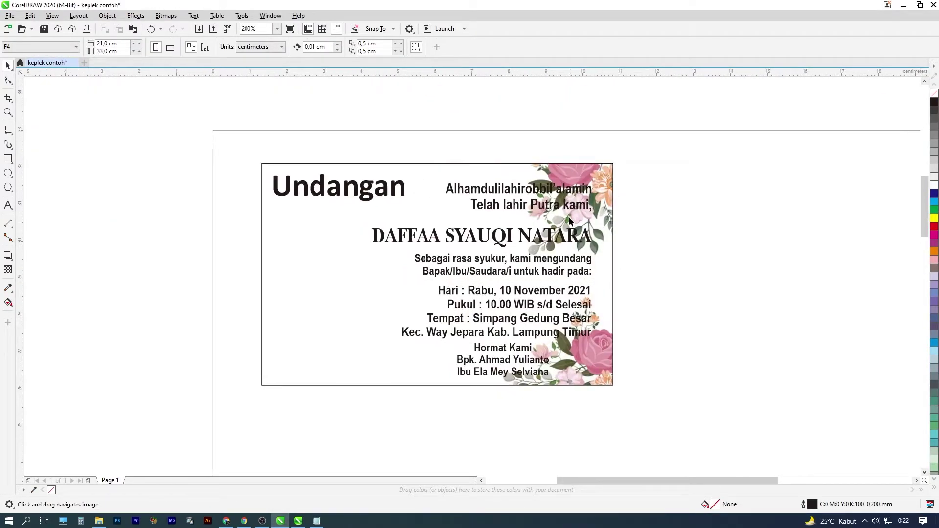
{"action": "right_click", "coordinate": [162, 235]}
{"action": "left_click", "coordinate": [272, 234]}
{"action": "right_click", "coordinate": [194, 218]}
{"action": "left_click", "coordinate": [193, 235]}
{"action": "right_click", "coordinate": [194, 236]}
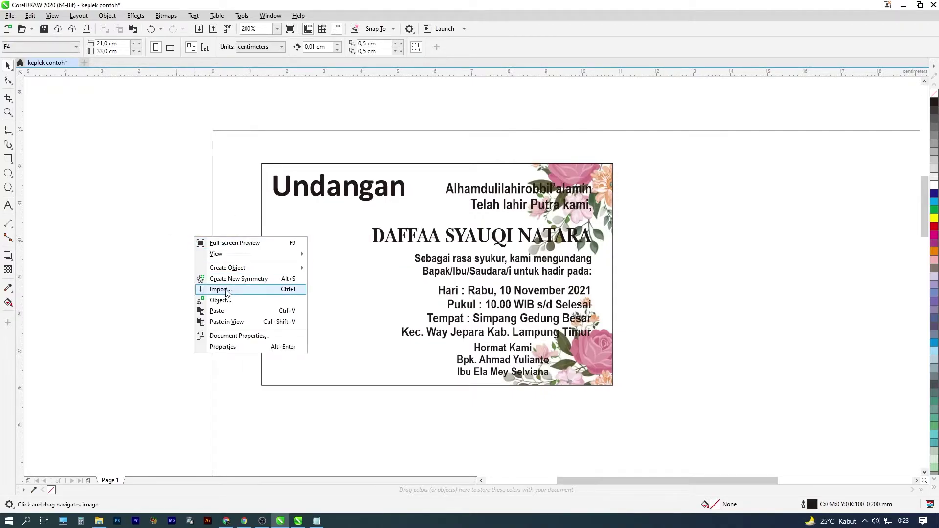
{"action": "left_click", "coordinate": [226, 291]}
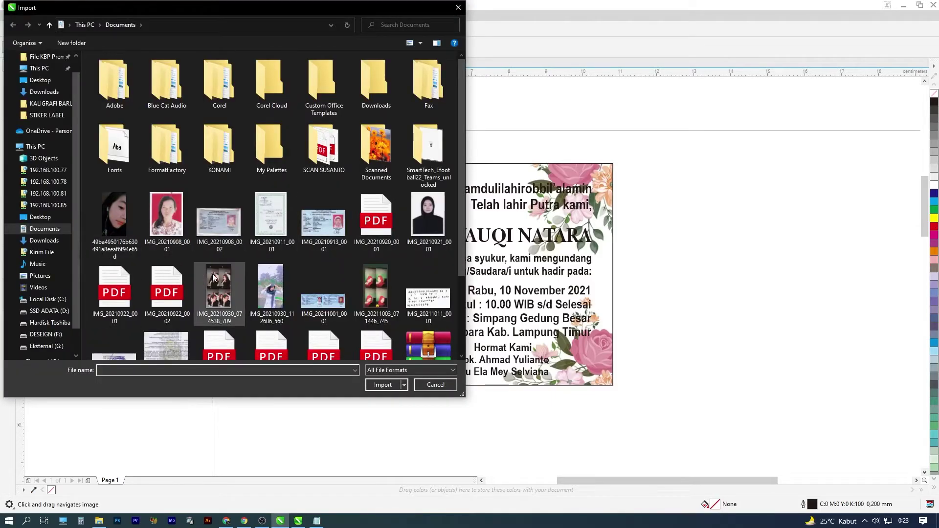
{"action": "left_click", "coordinate": [44, 240]}
{"action": "scroll", "coordinate": [189, 261], "scroll_direction": "down", "scroll_amount": 2}
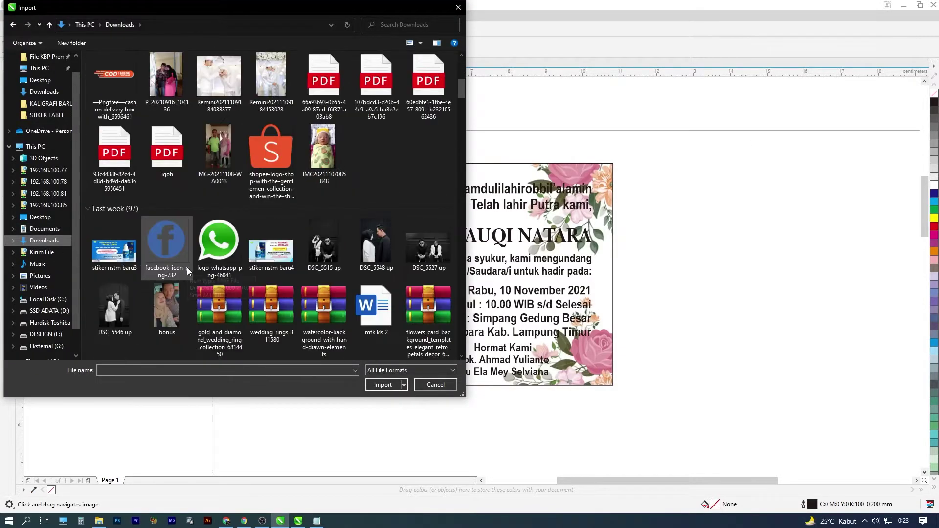
{"action": "left_click", "coordinate": [329, 152]}
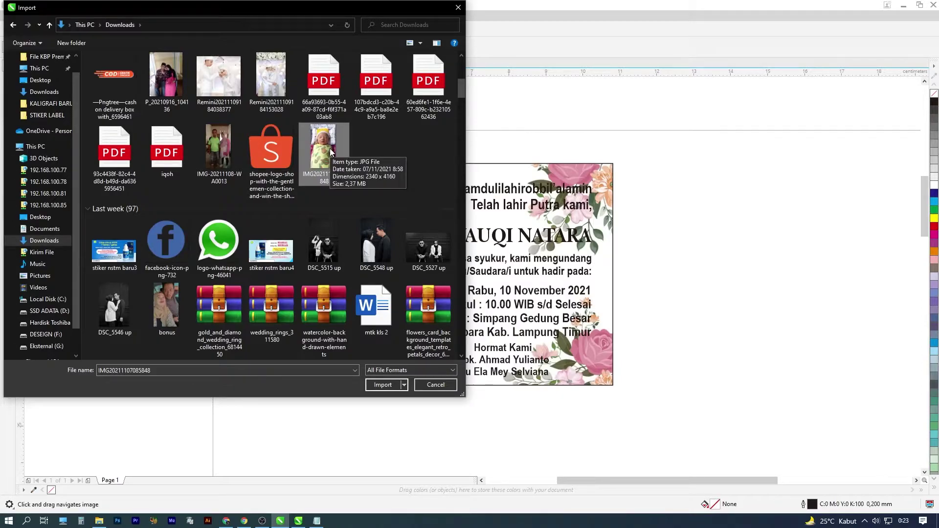
{"action": "double_click", "coordinate": [330, 150]}
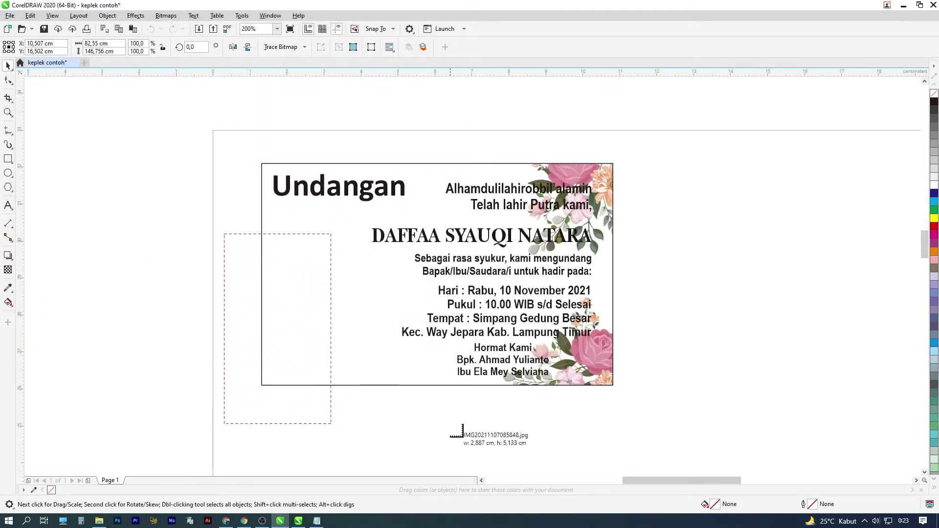
Place the photo at about 3.4 × 6 cm on the card's left side, below the "Undangan" title.
{"action": "left_click", "coordinate": [225, 234]}
{"action": "left_click_drag", "start_coordinate": [299, 291], "coordinate": [344, 265]}
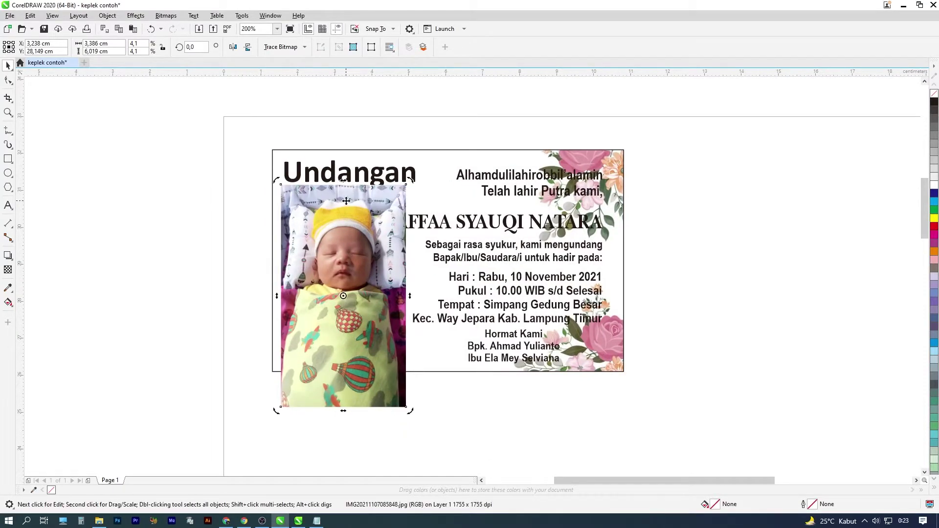
{"action": "left_click_drag", "start_coordinate": [339, 325], "coordinate": [337, 303]}
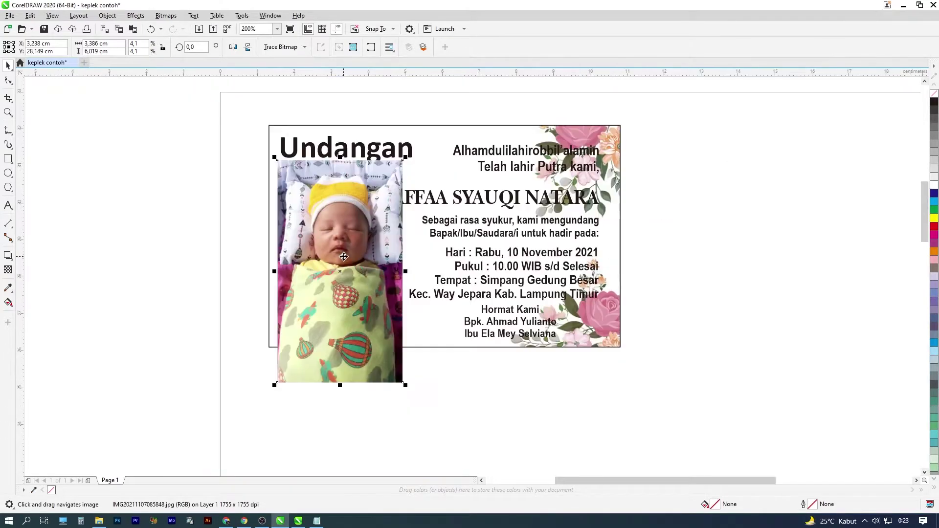
Fade the photo's right edge out to full transparency with a linear fountain transparency.
{"action": "left_click", "coordinate": [7, 269]}
{"action": "scroll", "coordinate": [380, 269], "scroll_direction": "up", "scroll_amount": 2}
{"action": "left_click_drag", "start_coordinate": [351, 265], "coordinate": [421, 264]}
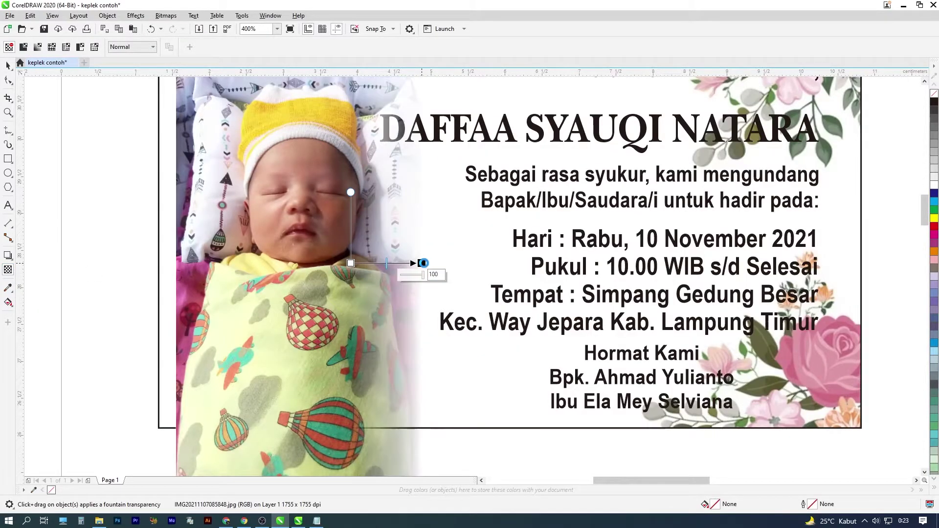
{"action": "scroll", "coordinate": [422, 264], "scroll_direction": "down", "scroll_amount": 2}
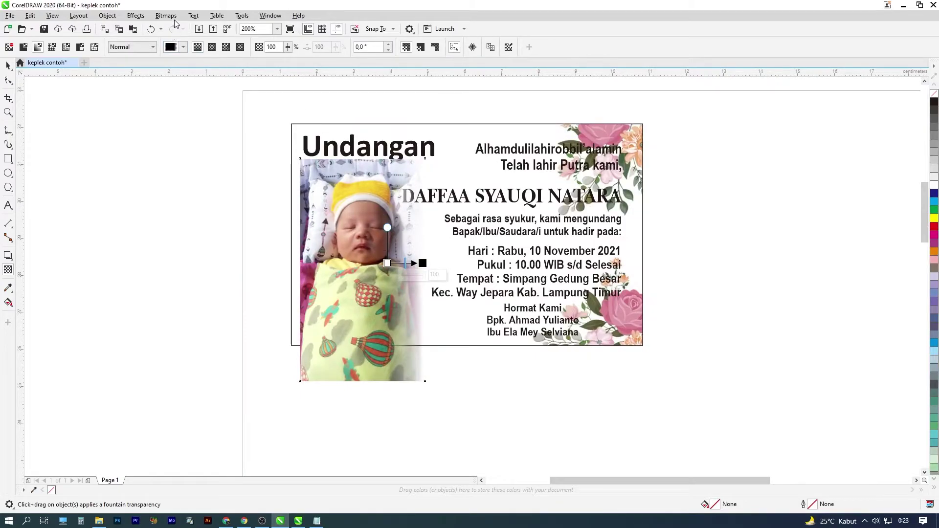
Convert the faded photo to a 300 dpi CMYK bitmap with a transparent background.
{"action": "left_click", "coordinate": [166, 16]}
{"action": "left_click", "coordinate": [215, 27]}
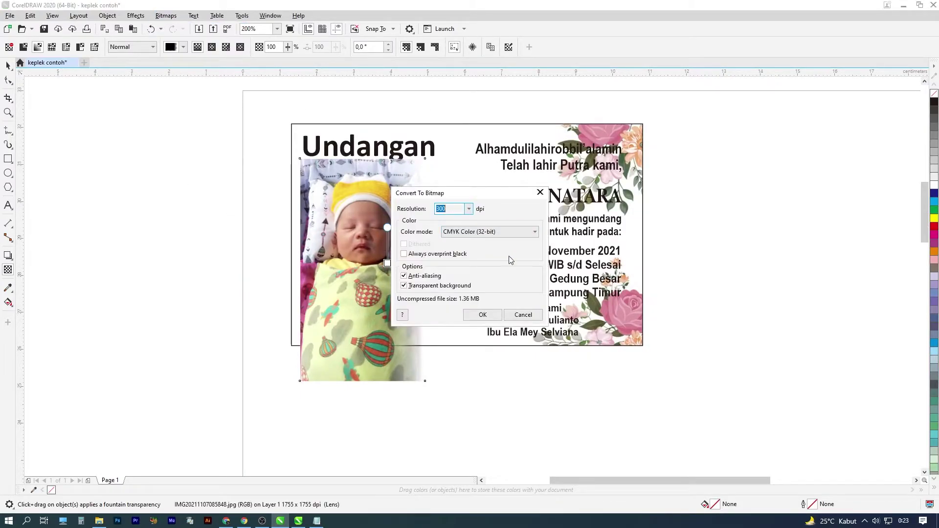
{"action": "left_click", "coordinate": [471, 209]}
{"action": "left_click", "coordinate": [471, 209]}
{"action": "left_click", "coordinate": [482, 315]}
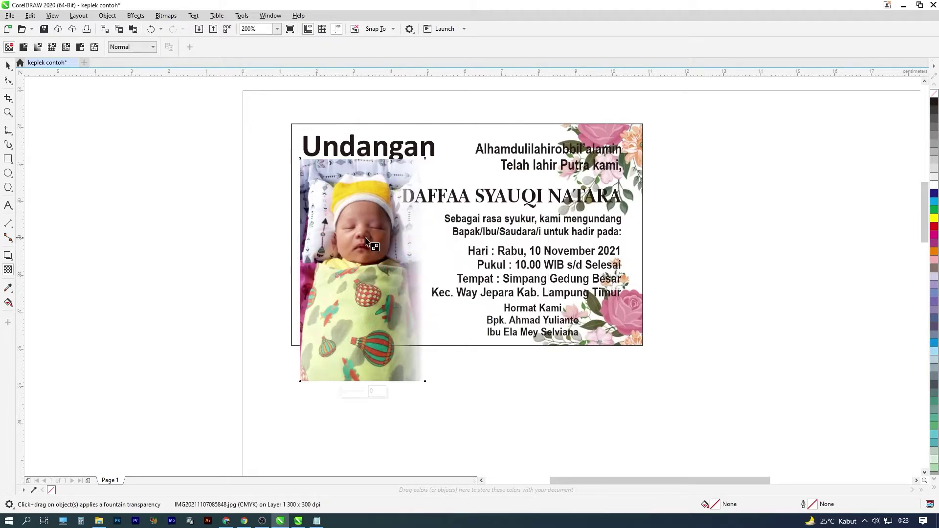
Fade the photo's left edge with a fountain transparency and convert the result to a bitmap.
{"action": "scroll", "coordinate": [332, 244], "scroll_direction": "up", "scroll_amount": 2}
{"action": "left_click_drag", "start_coordinate": [333, 245], "coordinate": [282, 242]}
{"action": "scroll", "coordinate": [323, 247], "scroll_direction": "down", "scroll_amount": 2}
{"action": "left_click", "coordinate": [166, 15]}
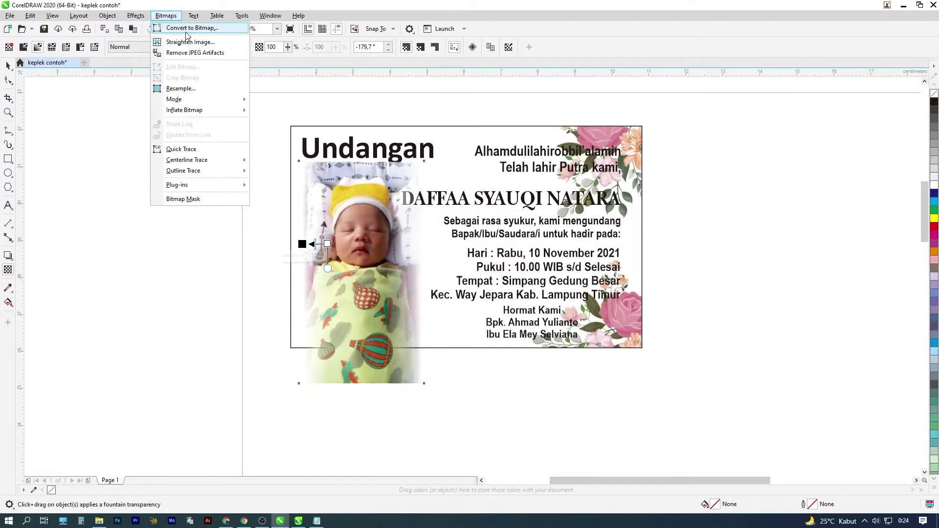
{"action": "left_click", "coordinate": [186, 25]}
{"action": "left_click", "coordinate": [491, 319]}
Fade the photo's upper edge above the cap with a fountain transparency and convert it to a 300 dpi CMYK bitmap.
{"action": "scroll", "coordinate": [366, 186], "scroll_direction": "up", "scroll_amount": 2}
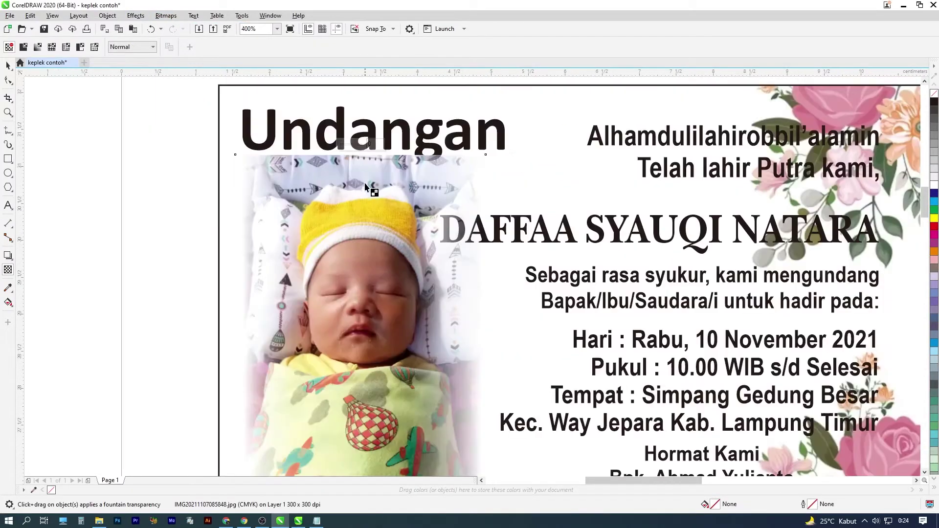
{"action": "left_click_drag", "start_coordinate": [364, 203], "coordinate": [363, 164]}
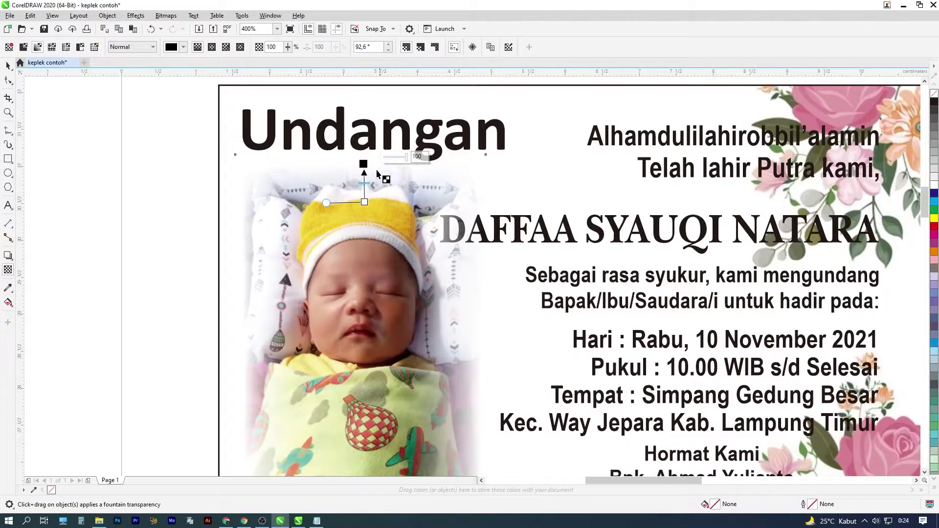
{"action": "left_click", "coordinate": [166, 15]}
{"action": "left_click", "coordinate": [186, 26]}
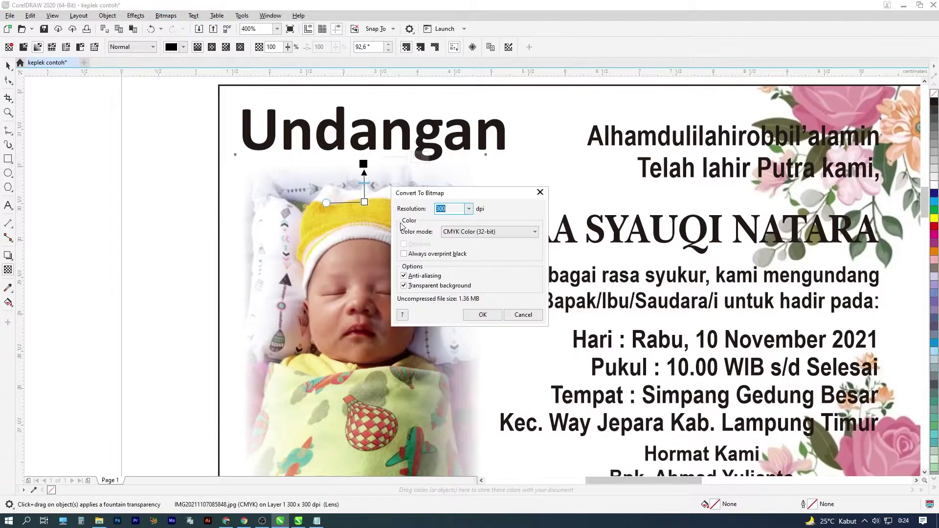
{"action": "left_click", "coordinate": [482, 314]}
{"action": "left_click", "coordinate": [8, 65]}
Shift the photo slightly upward and PowerClip it inside the card rectangle.
{"action": "scroll", "coordinate": [353, 205], "scroll_direction": "down", "scroll_amount": 3}
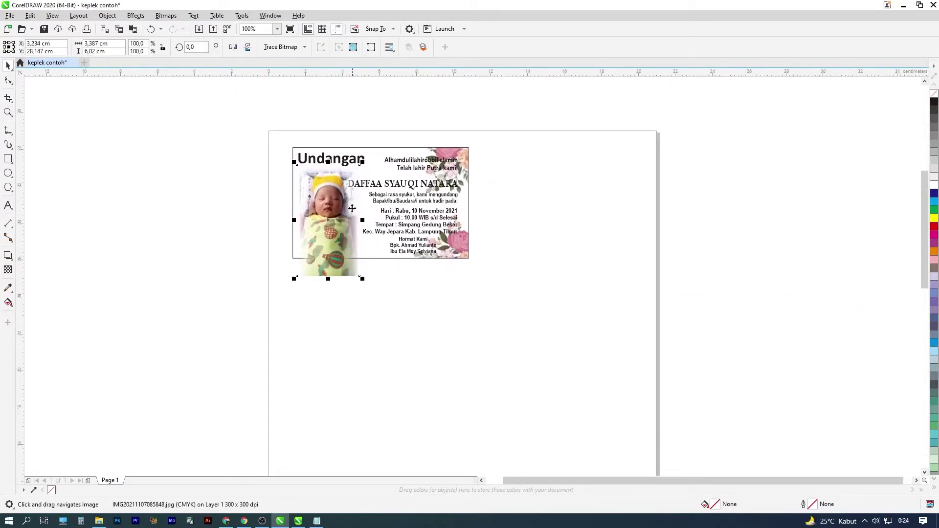
{"action": "scroll", "coordinate": [351, 215], "scroll_direction": "up", "scroll_amount": 2}
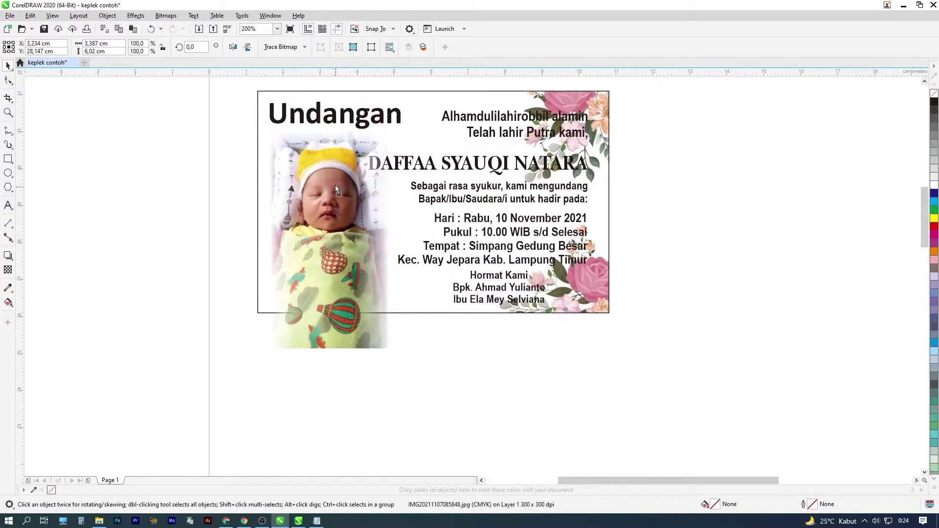
{"action": "left_click_drag", "start_coordinate": [336, 189], "coordinate": [334, 184]}
{"action": "right_click", "coordinate": [334, 184]}
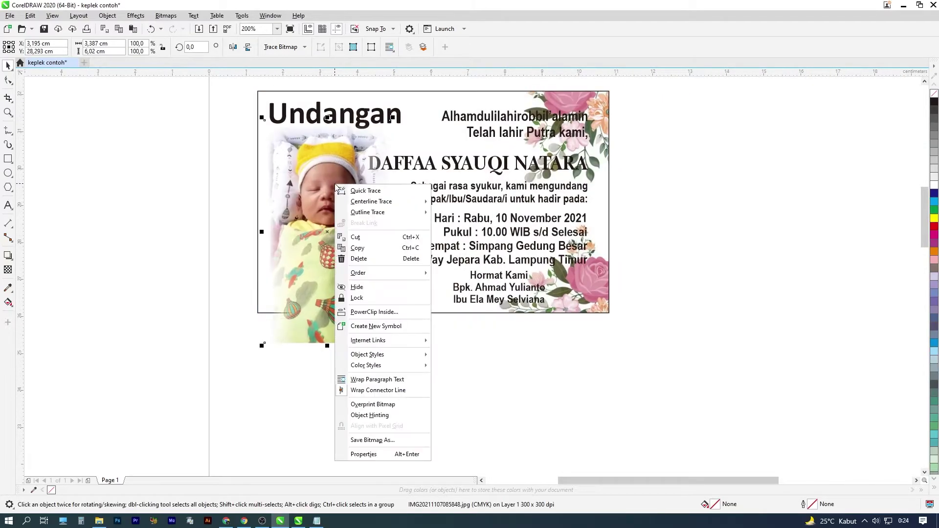
{"action": "left_click", "coordinate": [387, 316]}
{"action": "left_click", "coordinate": [407, 297]}
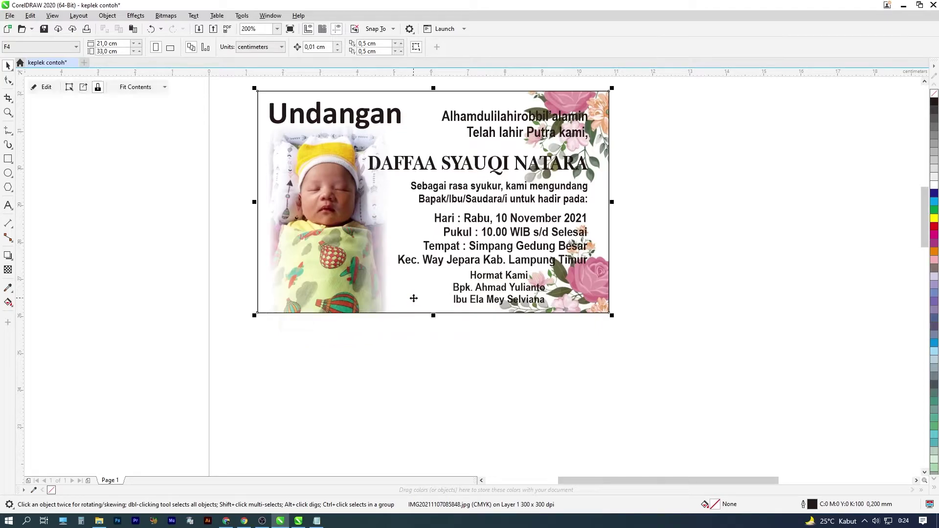
Edit the card's PowerClip contents and enlarge the photo to about 3.7 × 6.7 cm against the card's left edge.
{"action": "right_click", "coordinate": [337, 211]}
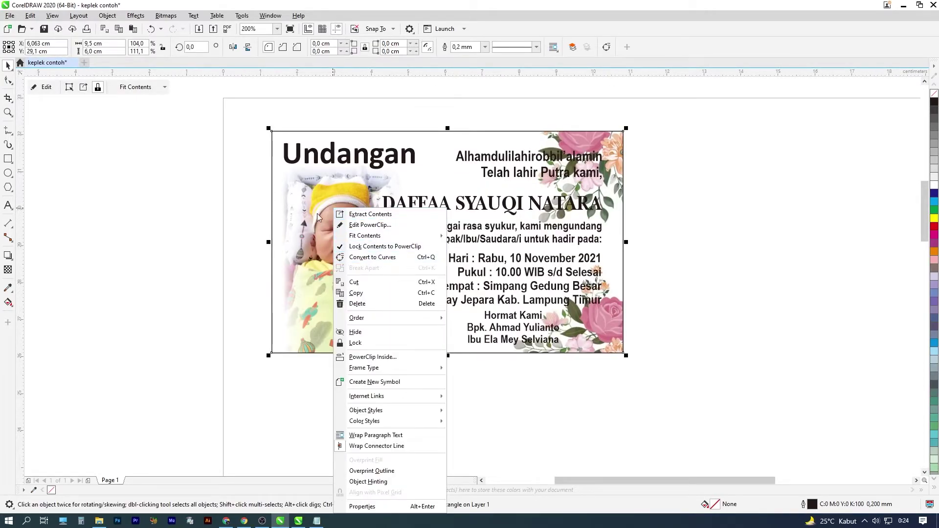
{"action": "key", "text": "Escape"}
{"action": "right_click", "coordinate": [328, 209]}
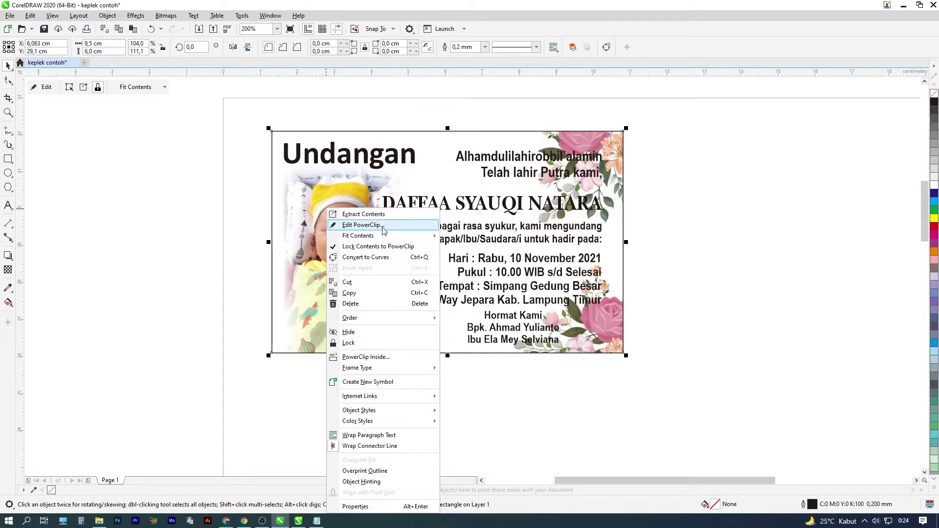
{"action": "left_click", "coordinate": [358, 228]}
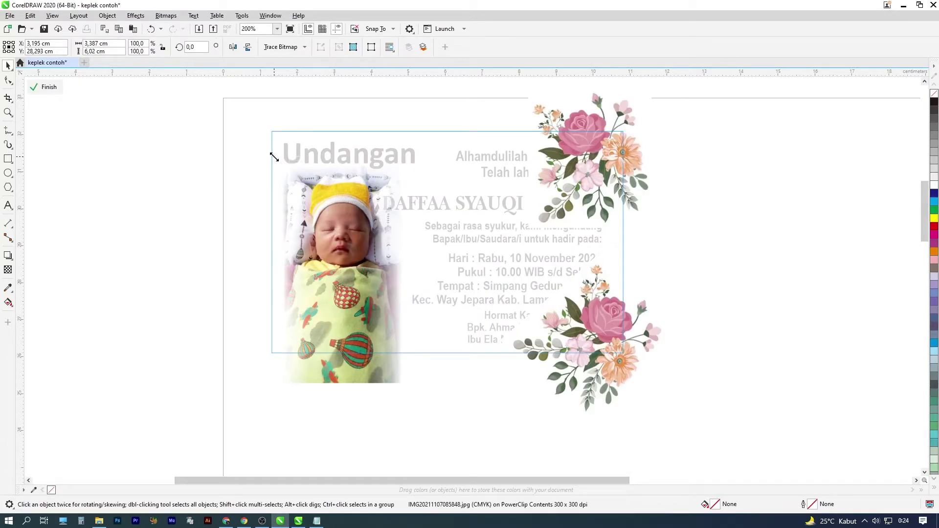
{"action": "left_click", "coordinate": [333, 215]}
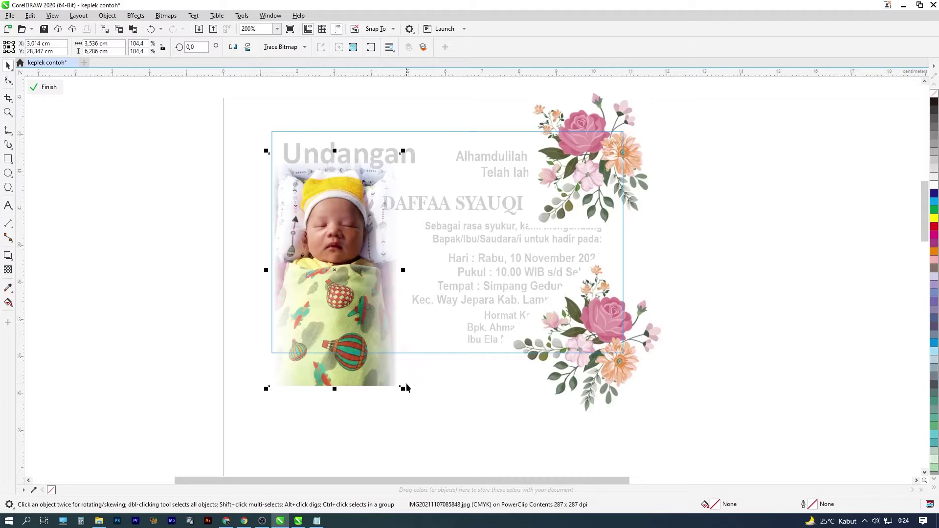
{"action": "left_click", "coordinate": [391, 375]}
{"action": "left_click_drag", "start_coordinate": [401, 390], "coordinate": [412, 402]}
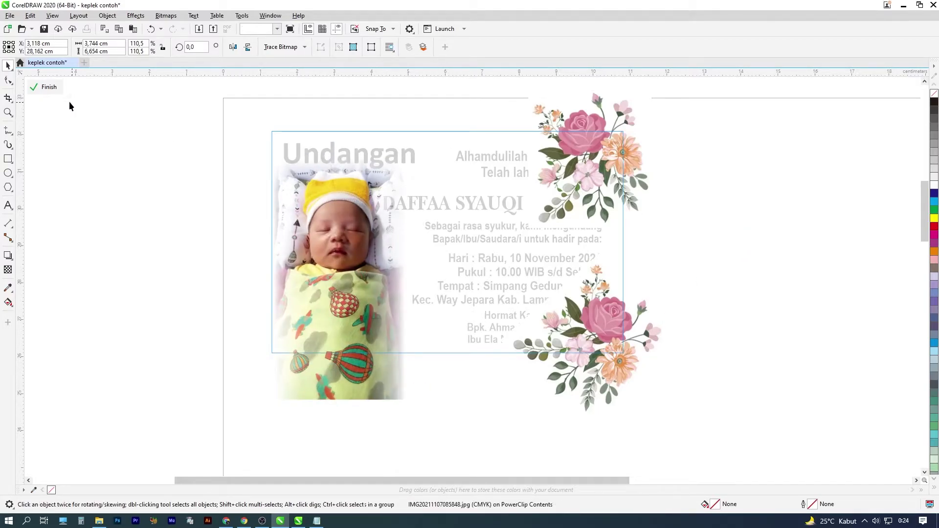
{"action": "left_click", "coordinate": [46, 88]}
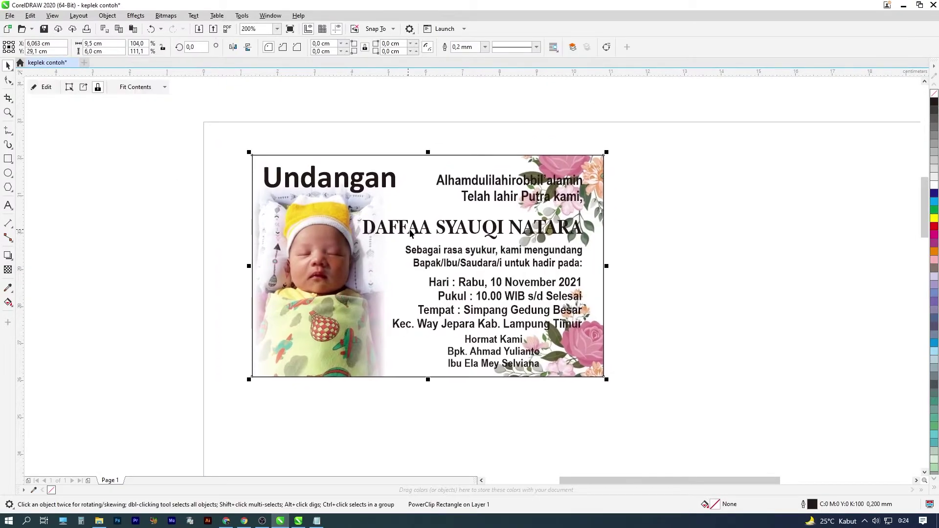
Shift the five right-justified text blocks together slightly closer to the card's right edge.
{"action": "left_click", "coordinate": [615, 317]}
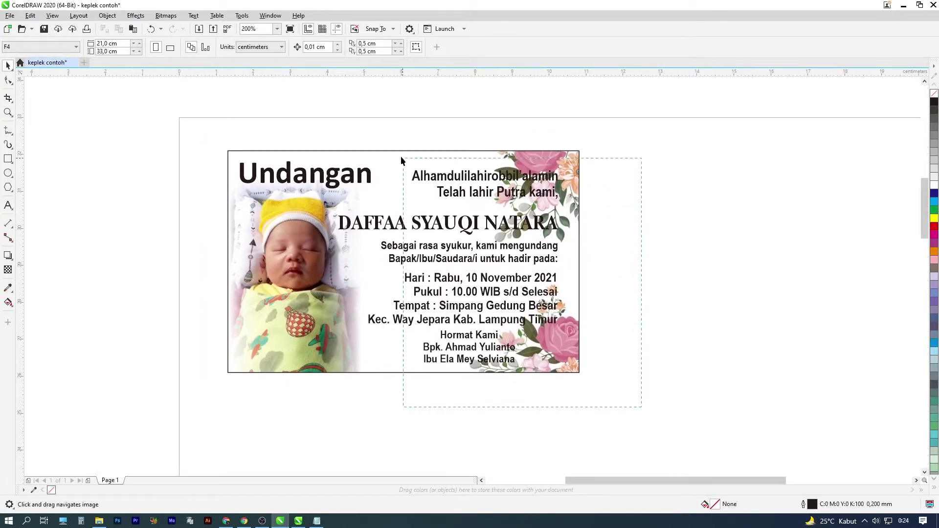
{"action": "left_click_drag", "start_coordinate": [333, 147], "coordinate": [642, 386]}
{"action": "scroll", "coordinate": [553, 223], "scroll_direction": "up", "scroll_amount": 2}
{"action": "left_click_drag", "start_coordinate": [554, 222], "coordinate": [564, 224]}
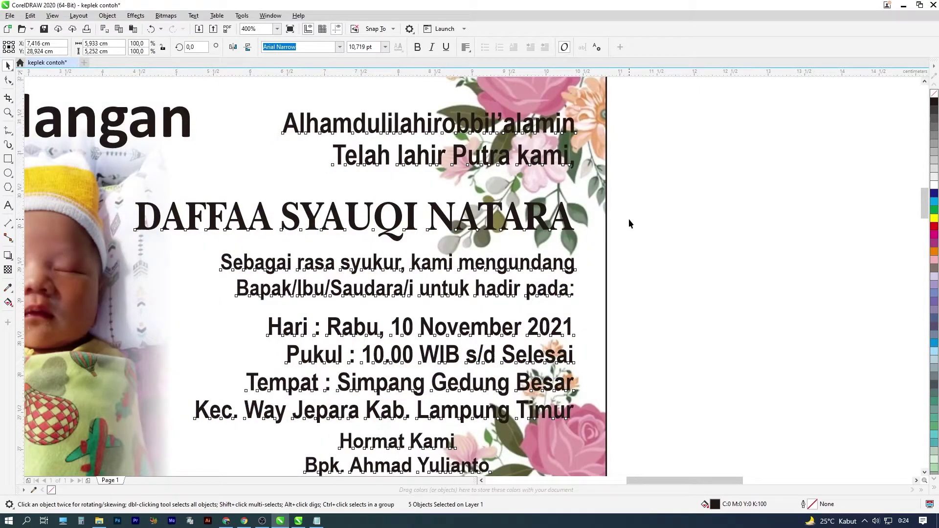
{"action": "left_click", "coordinate": [629, 224]}
{"action": "scroll", "coordinate": [629, 224], "scroll_direction": "down", "scroll_amount": 2}
Fill the child's name with red (C:0 M:100 Y:100 K:0).
{"action": "left_click", "coordinate": [591, 220]}
{"action": "left_click", "coordinate": [585, 227]}
{"action": "left_click", "coordinate": [934, 227]}
{"action": "left_click", "coordinate": [558, 223]}
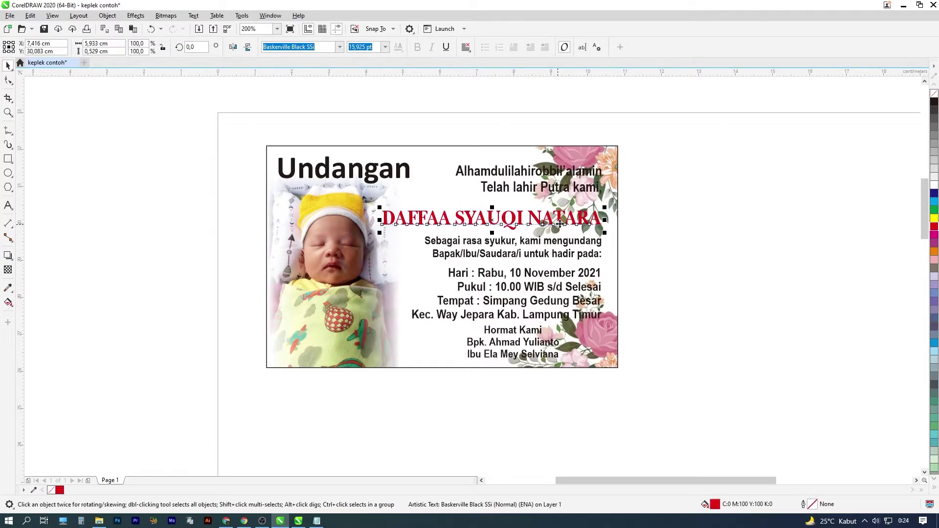
Open the Outline Pen settings for the child's name, choose a 1.5 mm width and switch the unit to centimeters.
{"action": "key", "text": "F12"}
{"action": "left_click_drag", "start_coordinate": [444, 178], "coordinate": [681, 185]}
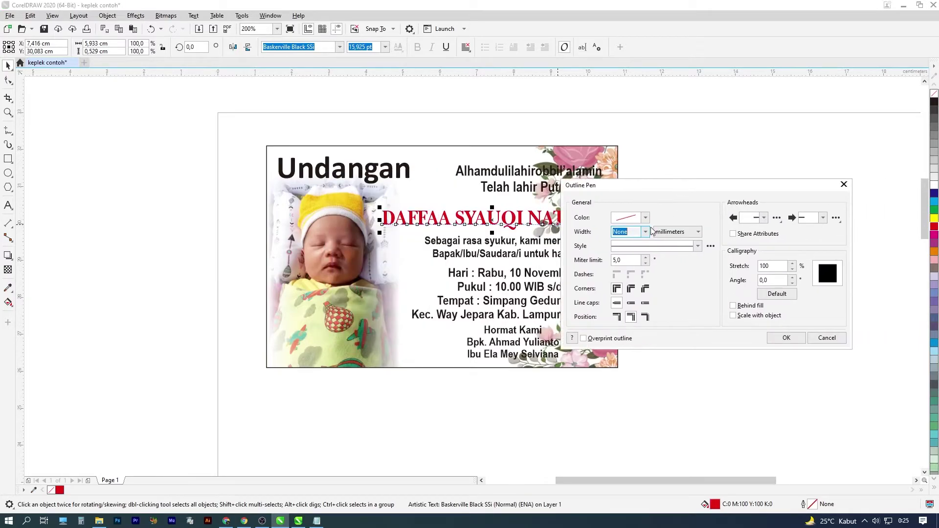
{"action": "left_click", "coordinate": [645, 231]}
{"action": "left_click", "coordinate": [636, 300]}
{"action": "left_click", "coordinate": [690, 232]}
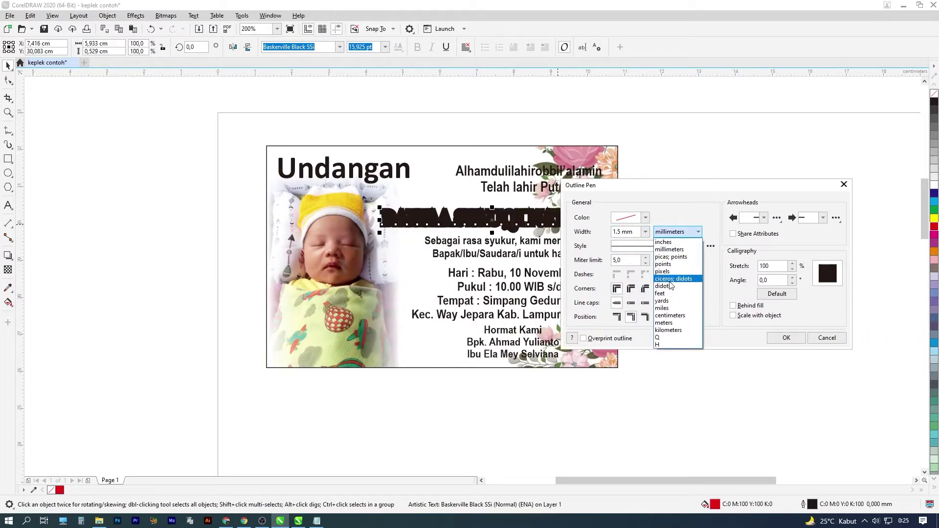
{"action": "left_click", "coordinate": [672, 316]}
Give the name's outline round corners and round caps, put it behind the fill and color it white.
{"action": "left_click", "coordinate": [631, 289]}
{"action": "left_click", "coordinate": [631, 303]}
{"action": "left_click", "coordinate": [746, 307]}
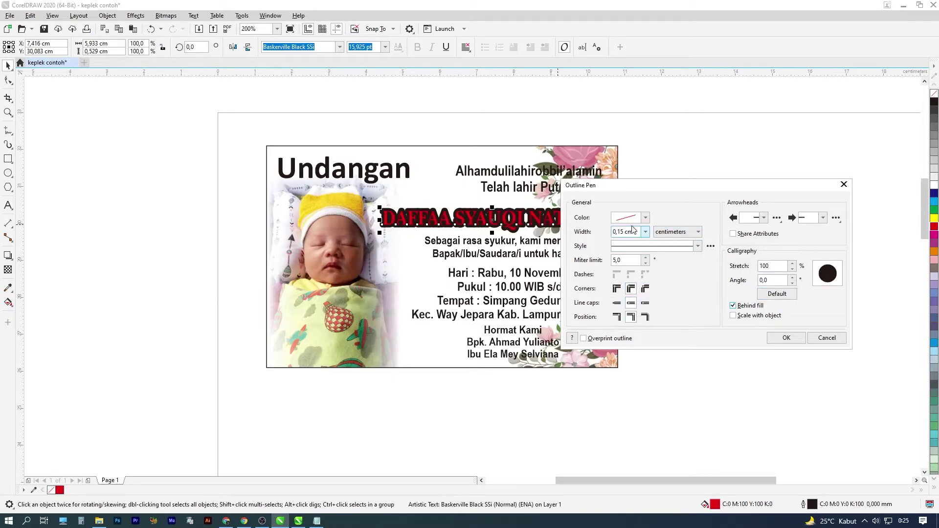
{"action": "left_click", "coordinate": [646, 219]}
{"action": "left_click_drag", "start_coordinate": [635, 272], "coordinate": [607, 253]}
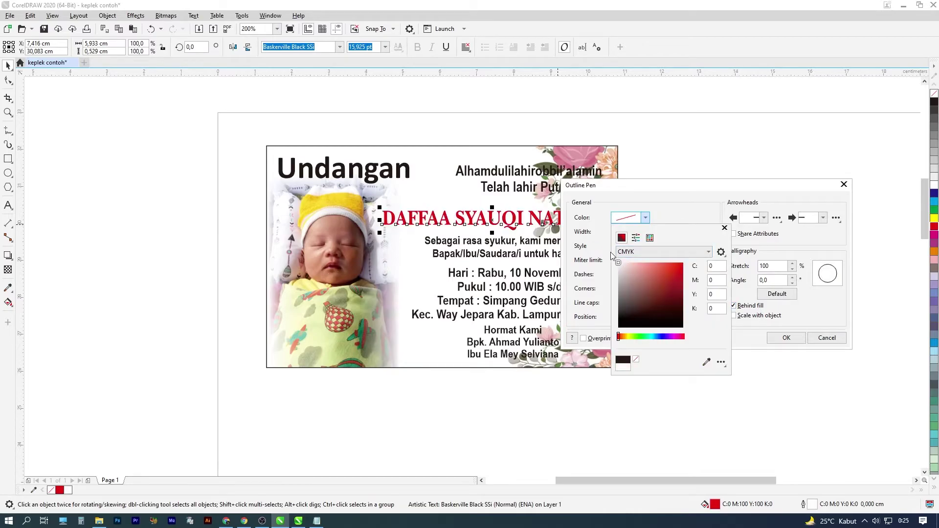
Set the width of the name's outline to 0.1 cm.
{"action": "left_click_drag", "start_coordinate": [696, 189], "coordinate": [738, 182]}
{"action": "left_click", "coordinate": [687, 225]}
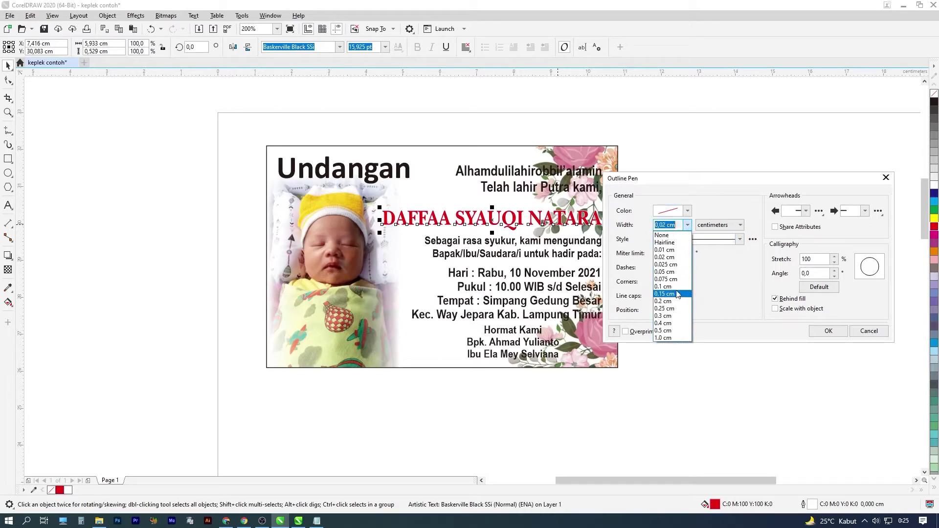
{"action": "left_click", "coordinate": [674, 302]}
{"action": "left_click_drag", "start_coordinate": [705, 178], "coordinate": [763, 175]}
{"action": "left_click", "coordinate": [746, 222]}
{"action": "left_click", "coordinate": [732, 284]}
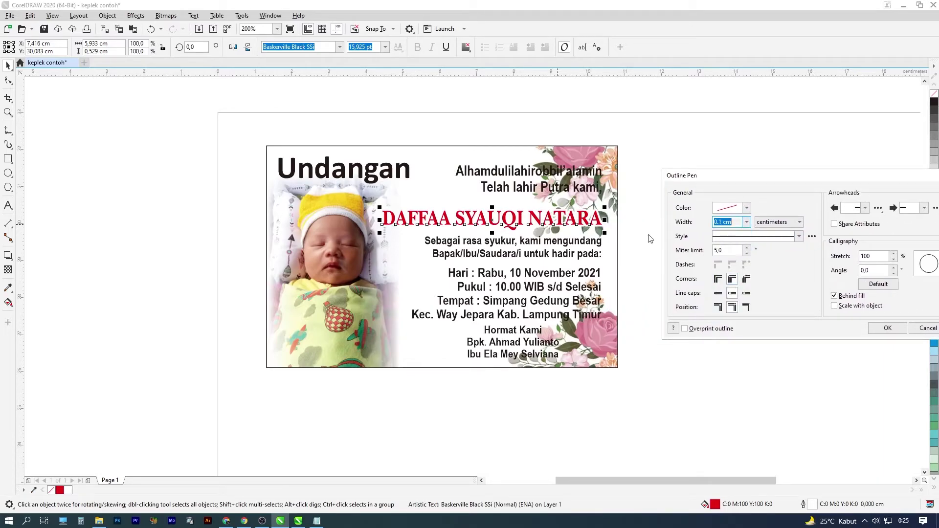
Apply the outline settings to the child's name.
{"action": "left_click", "coordinate": [886, 333]}
{"action": "scroll", "coordinate": [579, 220], "scroll_direction": "up", "scroll_amount": 2}
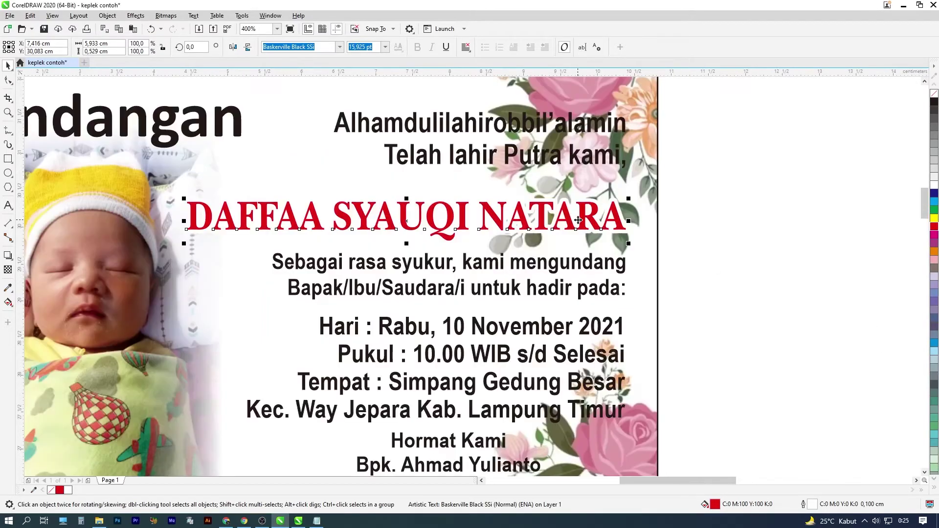
{"action": "left_click", "coordinate": [575, 163]}
{"action": "scroll", "coordinate": [573, 171], "scroll_direction": "down", "scroll_amount": 2}
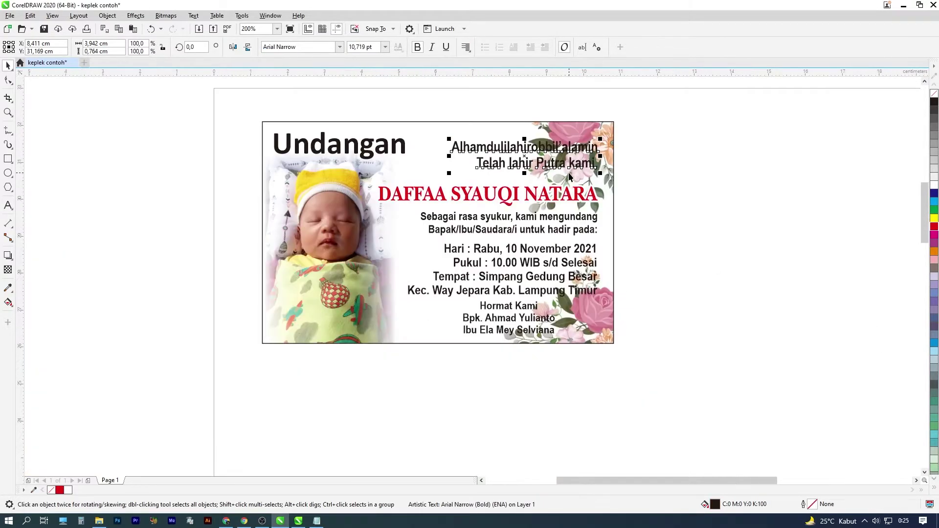
Fill the closing "Hormat Kami" block with red and give it a 0.2 cm outline behind the fill, with round corners and caps.
{"action": "left_click", "coordinate": [520, 317]}
{"action": "left_click", "coordinate": [58, 490]}
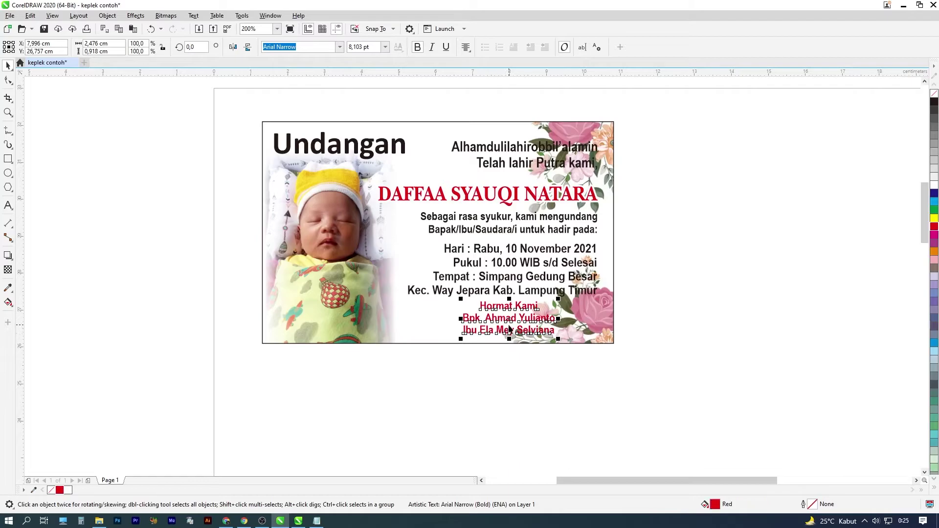
{"action": "key", "text": "F12"}
{"action": "left_click", "coordinate": [408, 224]}
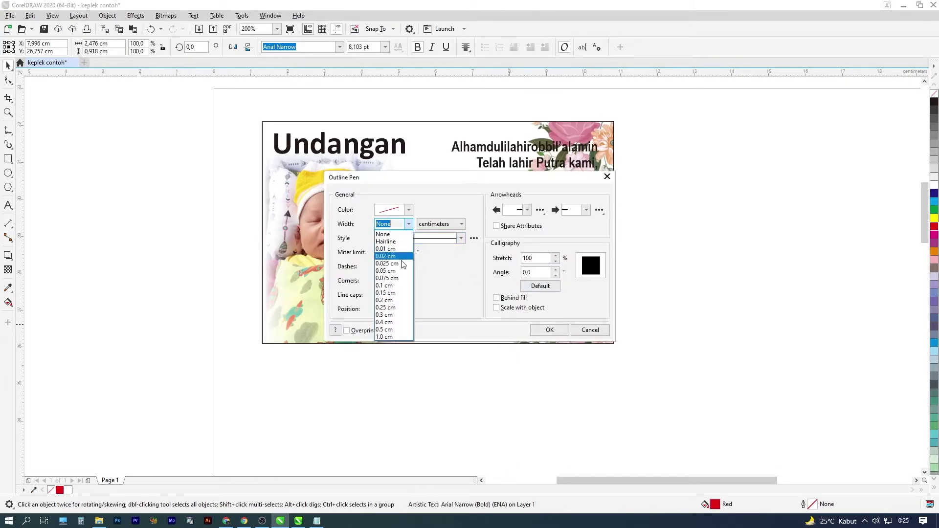
{"action": "left_click", "coordinate": [384, 300]}
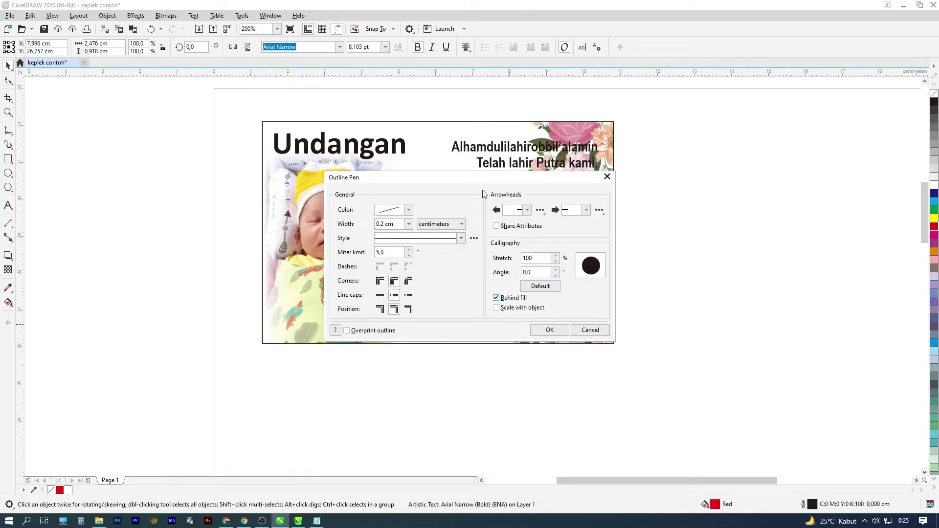
{"action": "left_click_drag", "start_coordinate": [472, 180], "coordinate": [726, 182]}
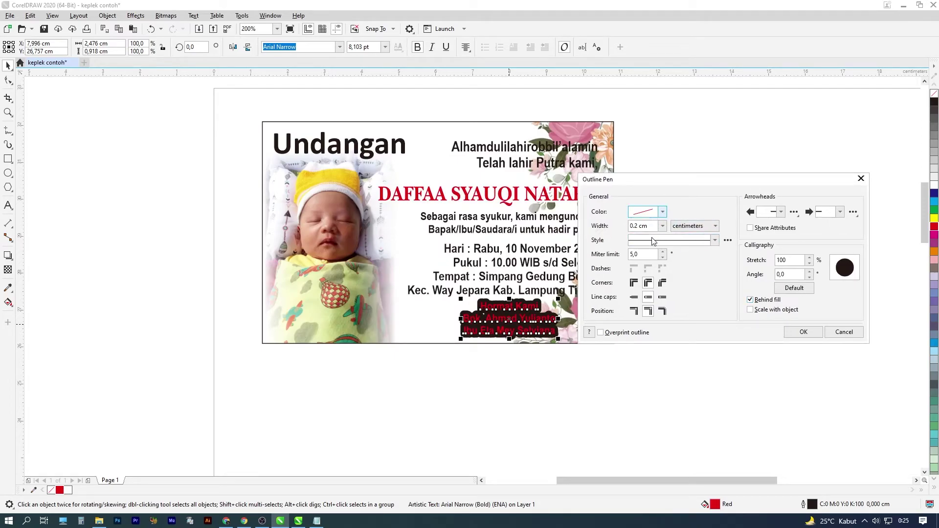
Color the closing block's outline white, set its width to 0.1 cm and apply the settings.
{"action": "left_click", "coordinate": [655, 211]}
{"action": "left_click_drag", "start_coordinate": [652, 266], "coordinate": [618, 240]}
{"action": "left_click", "coordinate": [704, 212]}
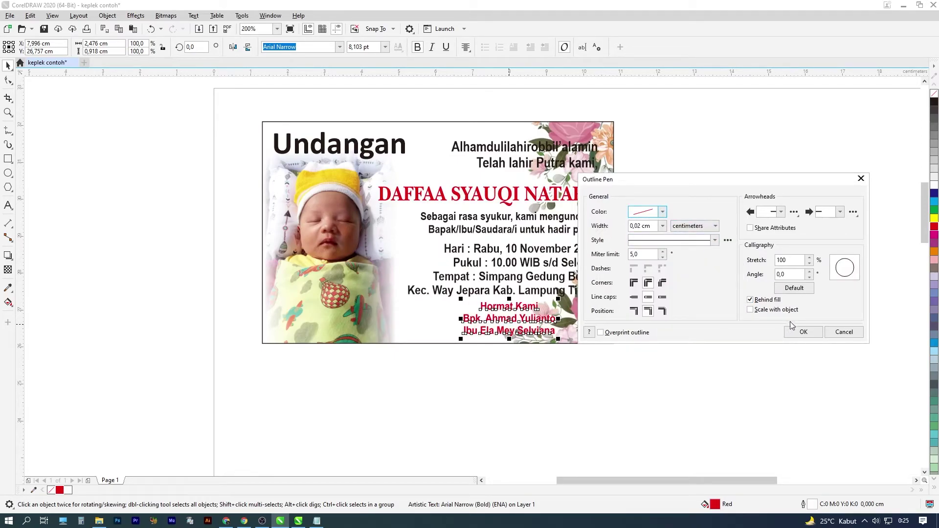
{"action": "left_click", "coordinate": [662, 226]}
{"action": "left_click", "coordinate": [647, 300]}
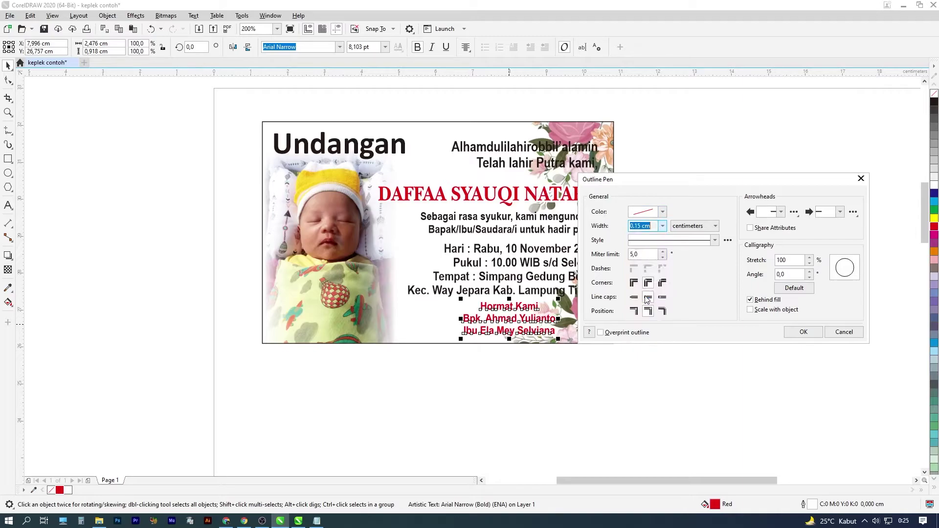
{"action": "left_click", "coordinate": [663, 226]}
{"action": "left_click", "coordinate": [657, 287]}
{"action": "left_click", "coordinate": [803, 332]}
{"action": "left_click", "coordinate": [694, 335]}
{"action": "scroll", "coordinate": [528, 259], "scroll_direction": "up", "scroll_amount": 1}
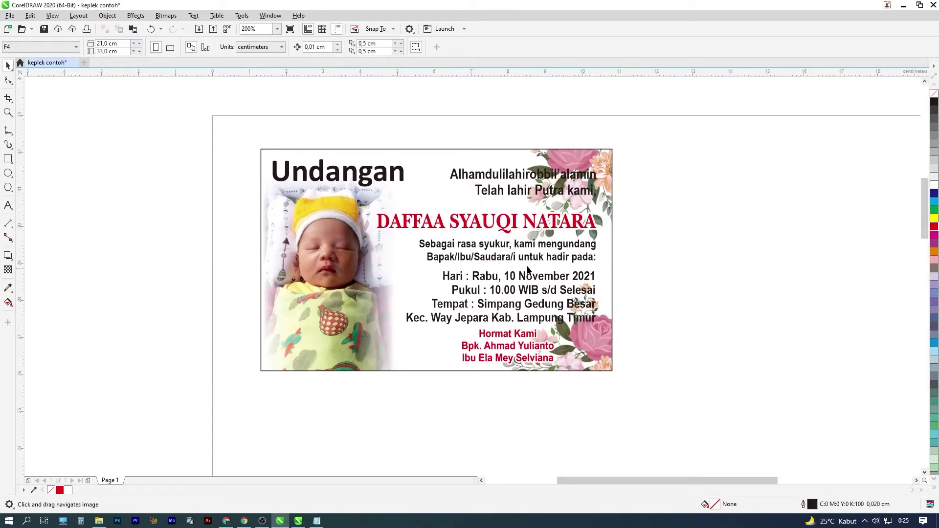
Fill the "Undangan" heading with red and change its font to Cambria Bold.
{"action": "left_click", "coordinate": [347, 169]}
{"action": "left_click", "coordinate": [65, 490]}
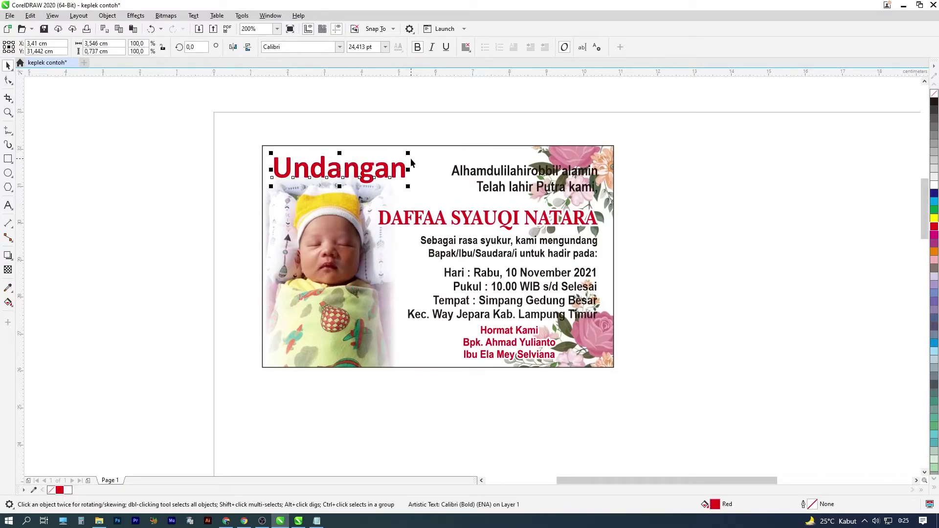
{"action": "left_click", "coordinate": [340, 47]}
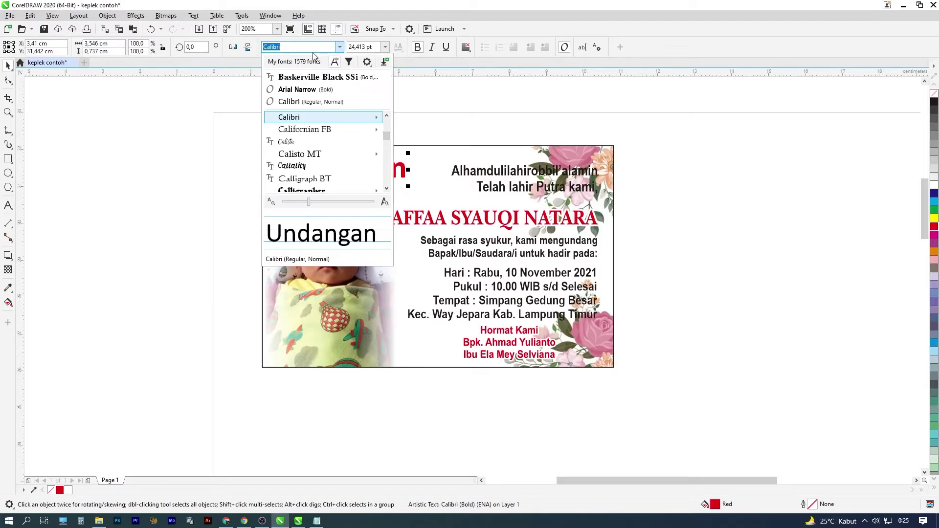
{"action": "type", "text": "cambr"}
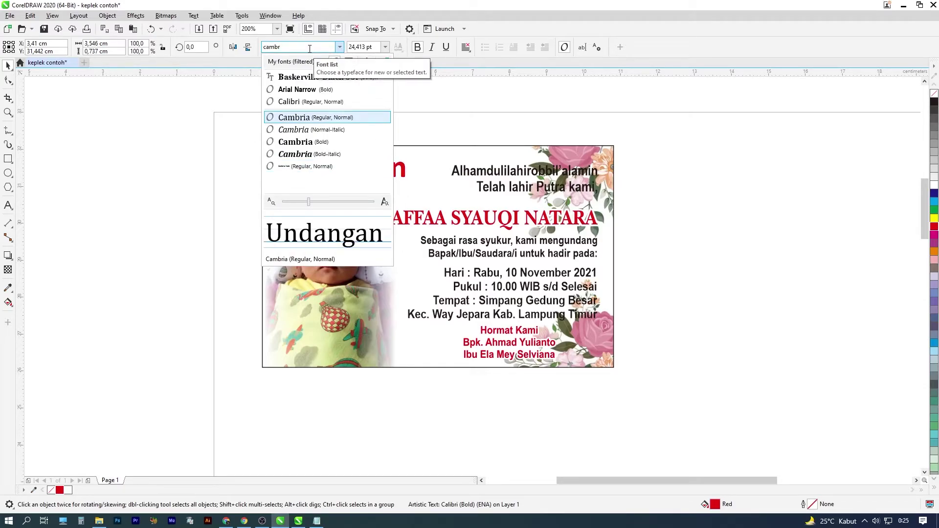
{"action": "left_click", "coordinate": [374, 141]}
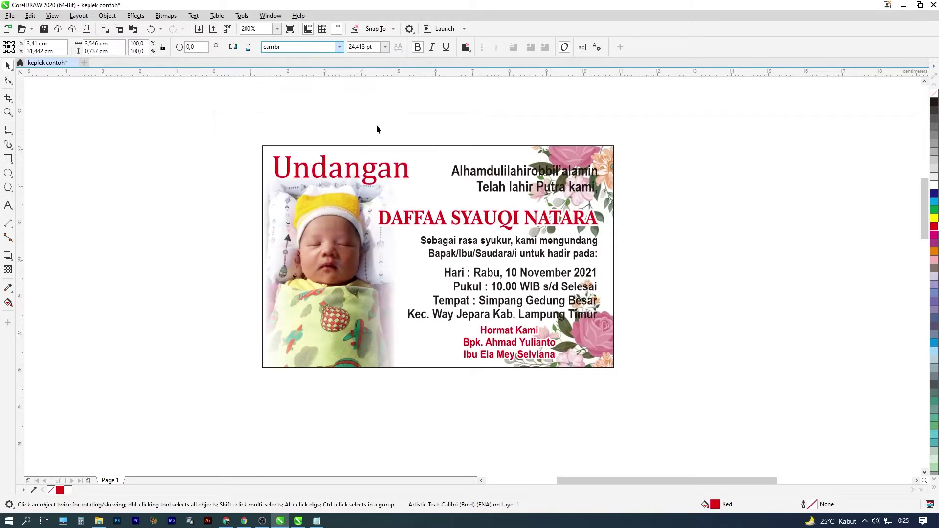
{"action": "key", "text": "Escape"}
{"action": "left_click", "coordinate": [379, 170]}
Narrow the "Undangan" heading slightly from its right side.
{"action": "scroll", "coordinate": [391, 170], "scroll_direction": "up", "scroll_amount": 2}
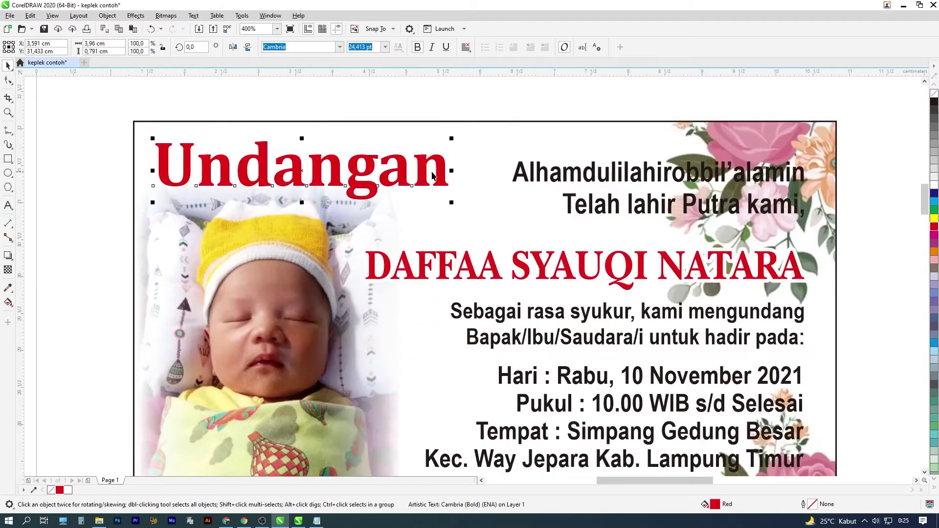
{"action": "left_click_drag", "start_coordinate": [452, 171], "coordinate": [448, 170]}
{"action": "scroll", "coordinate": [448, 171], "scroll_direction": "down", "scroll_amount": 1}
{"action": "left_click", "coordinate": [441, 119]}
{"action": "left_click_drag", "start_coordinate": [499, 157], "coordinate": [455, 163]}
{"action": "left_click", "coordinate": [509, 185]}
{"action": "left_click", "coordinate": [646, 218]}
Stretch the child's name upward to about 0.65 cm tall, keeping its width.
{"action": "left_click", "coordinate": [514, 223]}
{"action": "scroll", "coordinate": [513, 223], "scroll_direction": "up", "scroll_amount": 1}
{"action": "left_click_drag", "start_coordinate": [434, 205], "coordinate": [434, 199]}
{"action": "scroll", "coordinate": [434, 200], "scroll_direction": "down", "scroll_amount": 1}
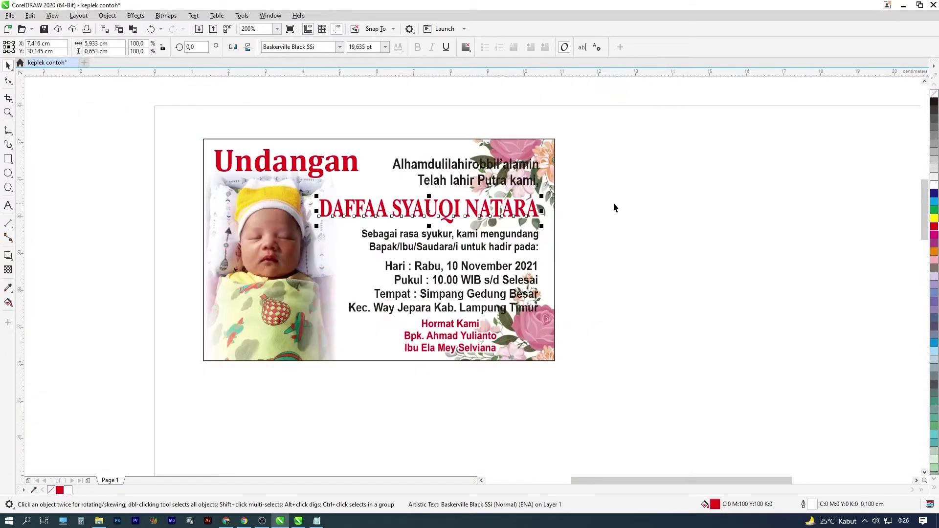
{"action": "left_click", "coordinate": [575, 219]}
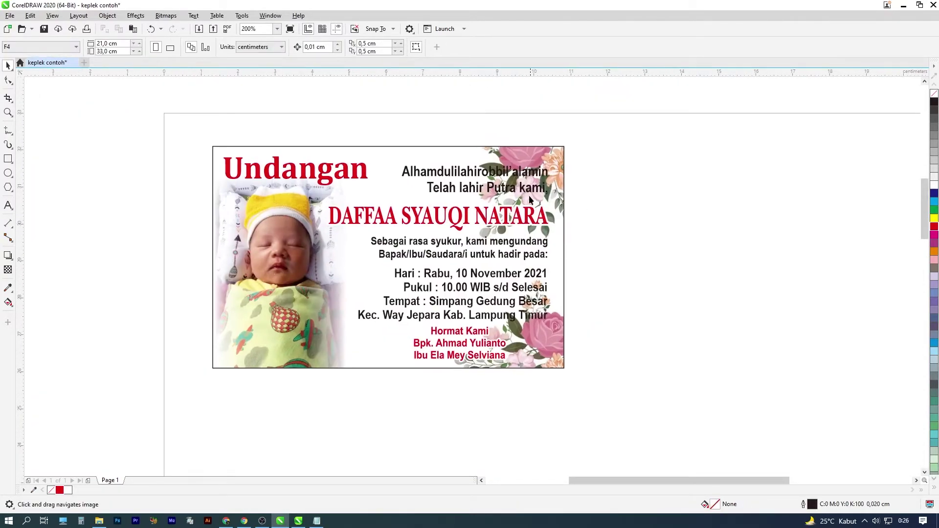
Give the opening "Alhamdulilahirobbil'alamin" text a 0.15 cm outline behind the fill, with round corners and round caps.
{"action": "left_click", "coordinate": [530, 189]}
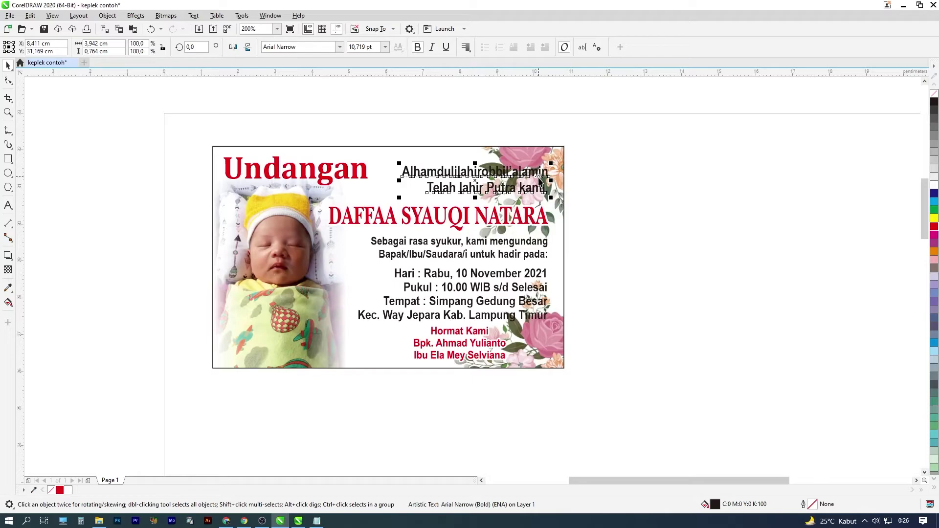
{"action": "key", "text": "F12"}
{"action": "left_click", "coordinate": [409, 224]}
{"action": "left_click", "coordinate": [390, 293]}
{"action": "left_click", "coordinate": [396, 281]}
{"action": "left_click", "coordinate": [394, 295]}
{"action": "left_click_drag", "start_coordinate": [479, 181], "coordinate": [679, 202]}
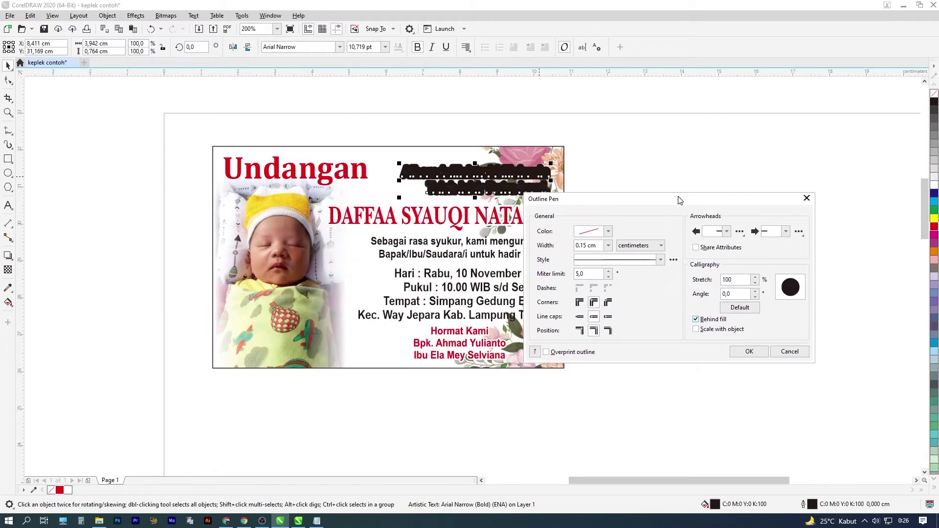
Color the opening text's outline white, set its width to 0.1 cm and apply the settings.
{"action": "left_click", "coordinate": [595, 231]}
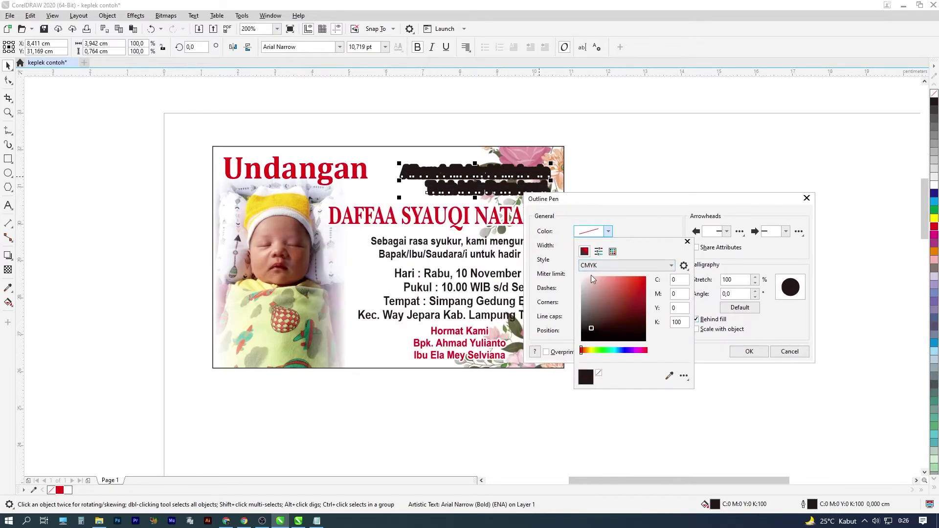
{"action": "left_click", "coordinate": [608, 232]}
{"action": "left_click", "coordinate": [608, 245]}
{"action": "left_click", "coordinate": [592, 306]}
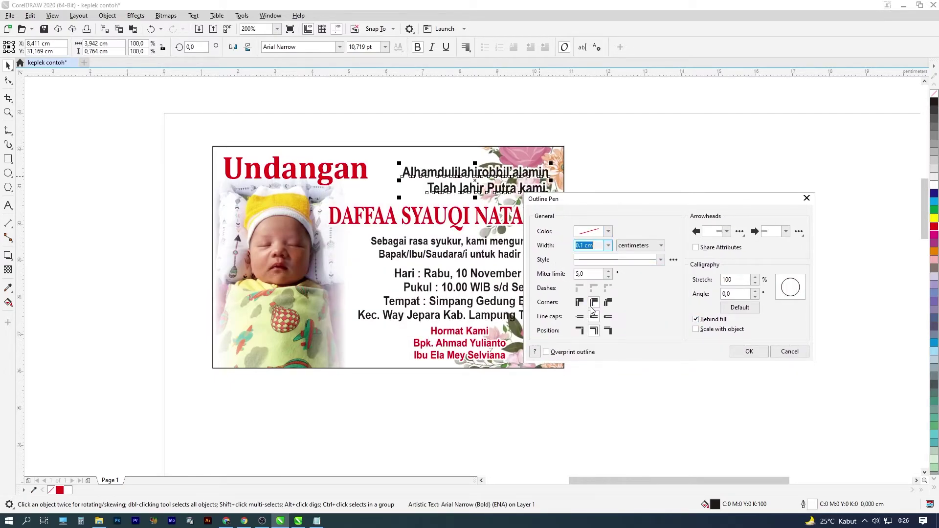
{"action": "left_click", "coordinate": [749, 351]}
{"action": "left_click", "coordinate": [661, 266]}
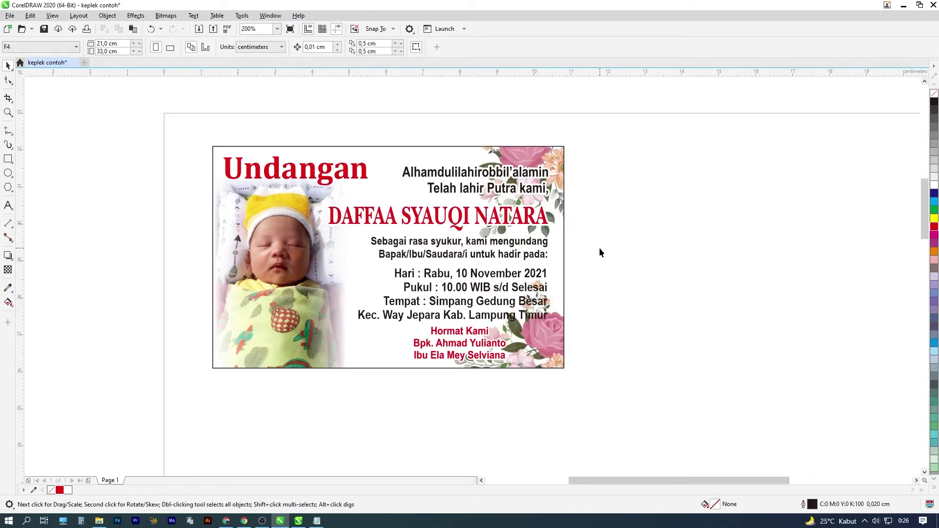
{"action": "scroll", "coordinate": [607, 227], "scroll_direction": "left", "scroll_amount": 1}
{"action": "left_click", "coordinate": [572, 154]}
{"action": "left_click", "coordinate": [614, 167]}
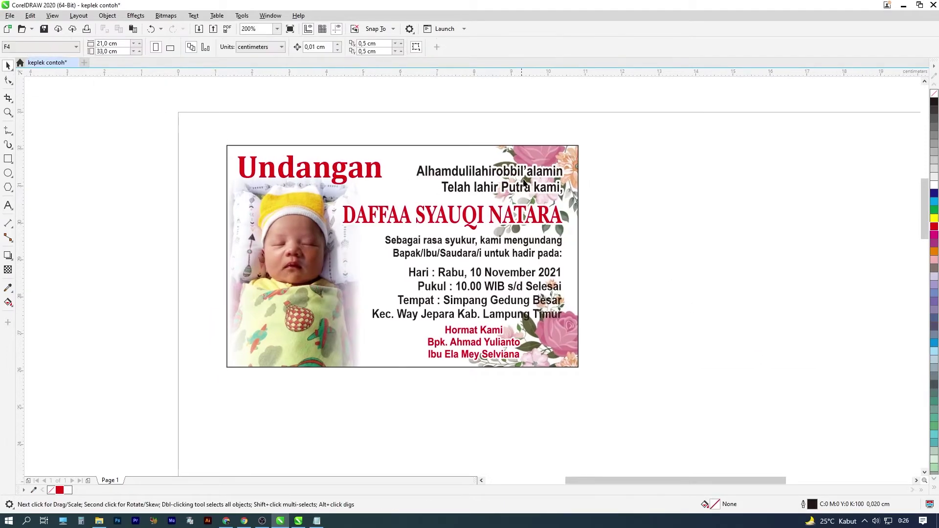
{"action": "left_click", "coordinate": [550, 163]}
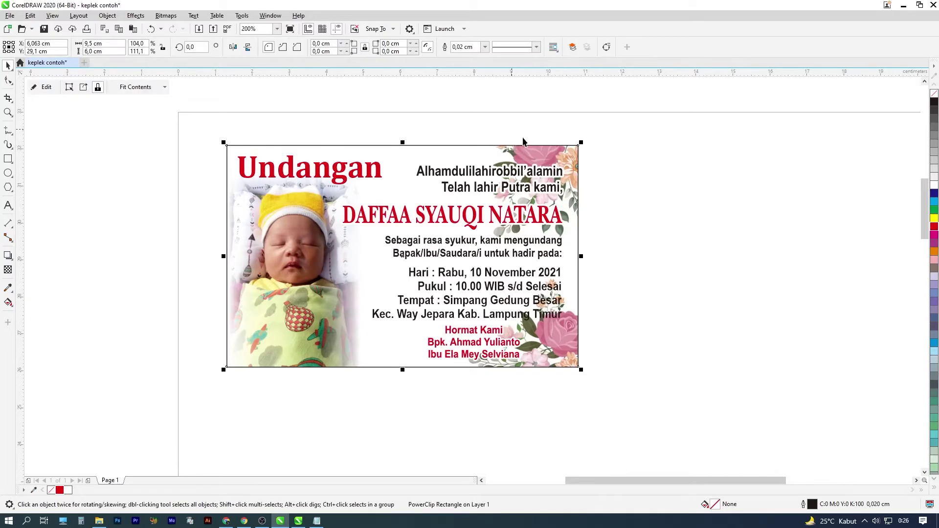
{"action": "double_click", "coordinate": [547, 157]}
{"action": "left_click", "coordinate": [558, 145]}
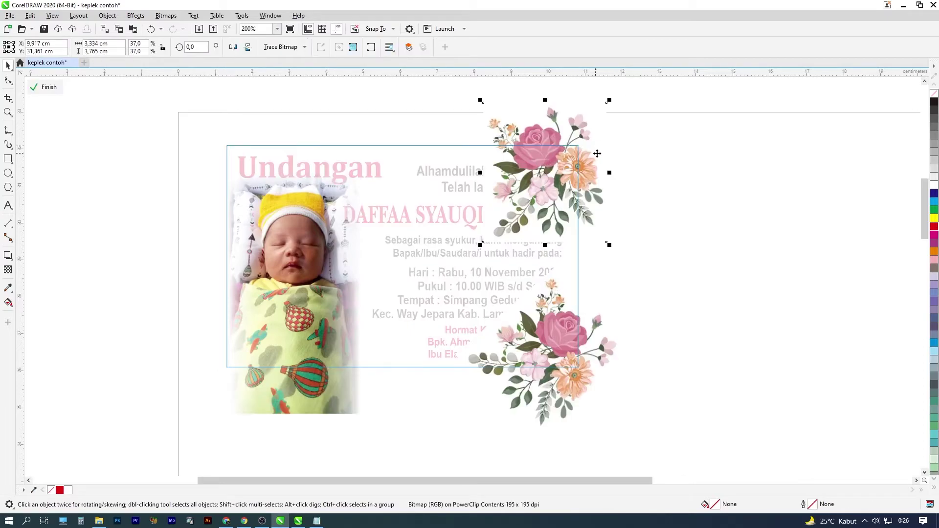
{"action": "left_click", "coordinate": [695, 162]}
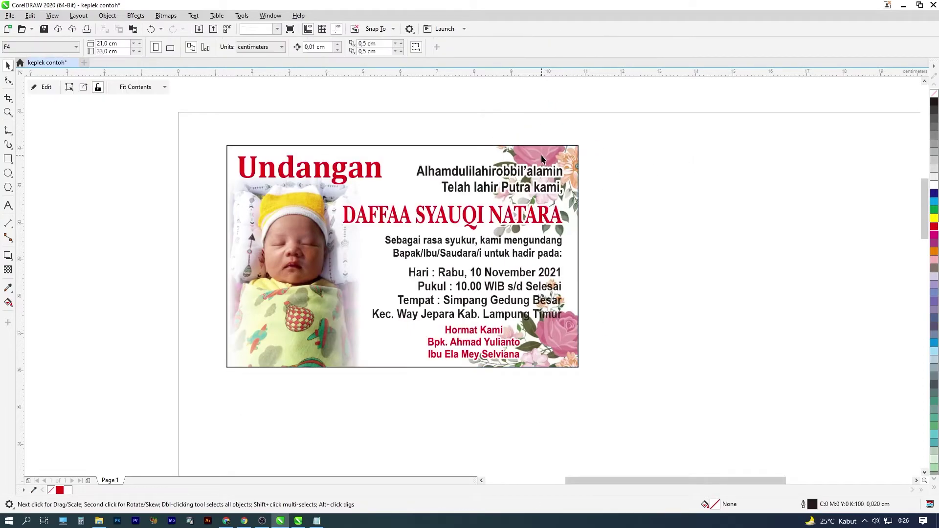
{"action": "left_click", "coordinate": [542, 155]}
{"action": "left_click", "coordinate": [684, 178], "text": "ctrl"}
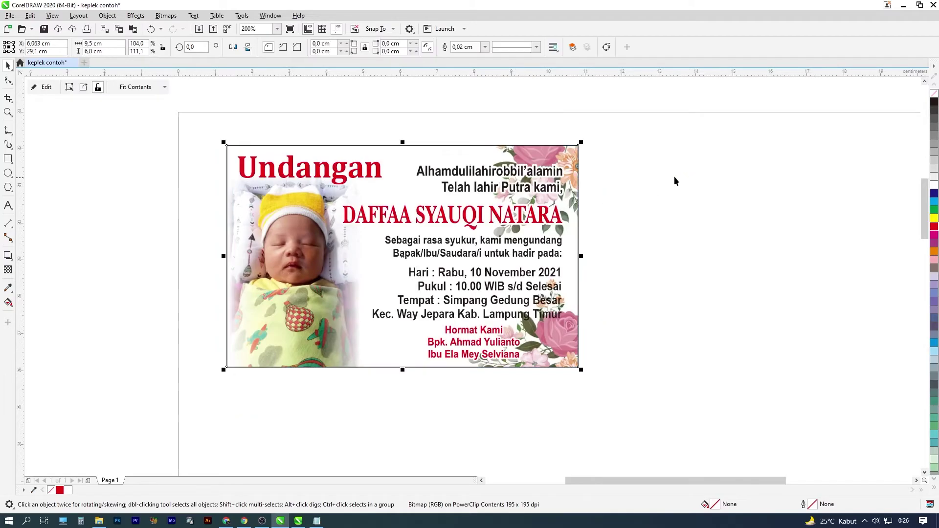
Enlarge the upper flower inside the PowerClip to about 3.9 × 4.4 cm and apply a uniform transparency of 50 to it.
{"action": "left_click", "coordinate": [557, 161], "text": "ctrl"}
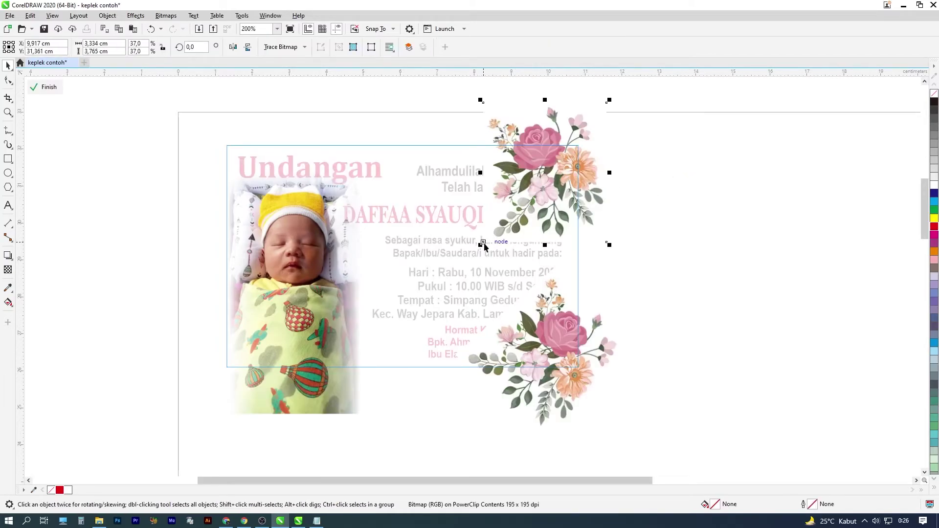
{"action": "left_click_drag", "start_coordinate": [481, 245], "coordinate": [459, 268]}
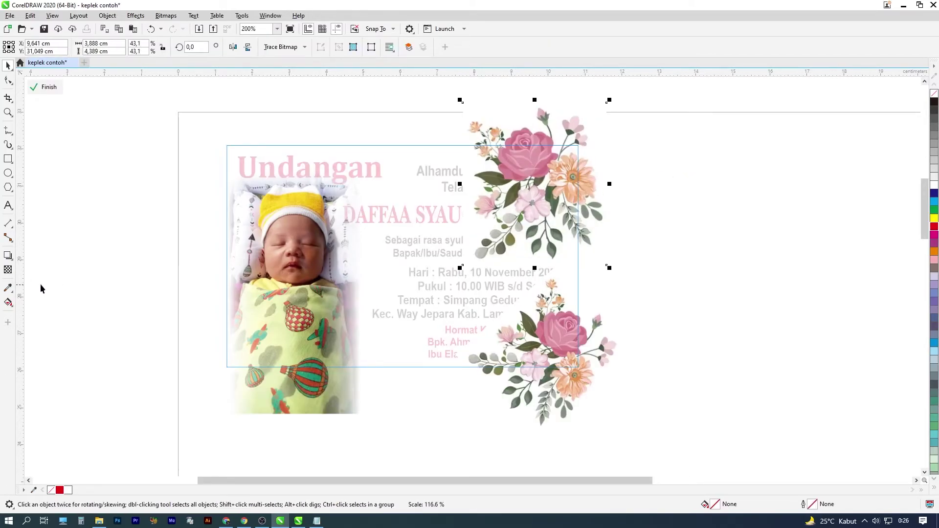
{"action": "left_click", "coordinate": [8, 269]}
{"action": "left_click", "coordinate": [23, 47]}
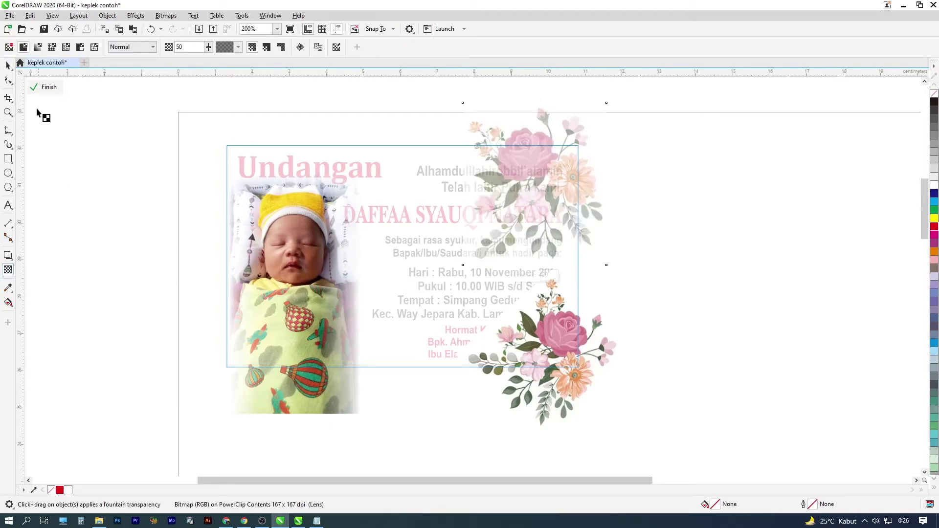
{"action": "left_click", "coordinate": [46, 88]}
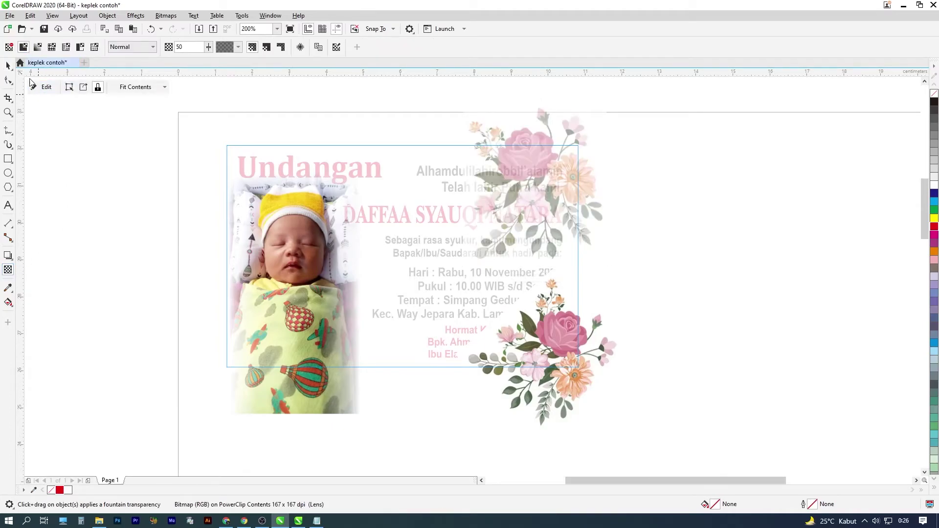
Apply a uniform transparency to the lower flower inside the PowerClip and finish editing the contents.
{"action": "double_click", "coordinate": [565, 338]}
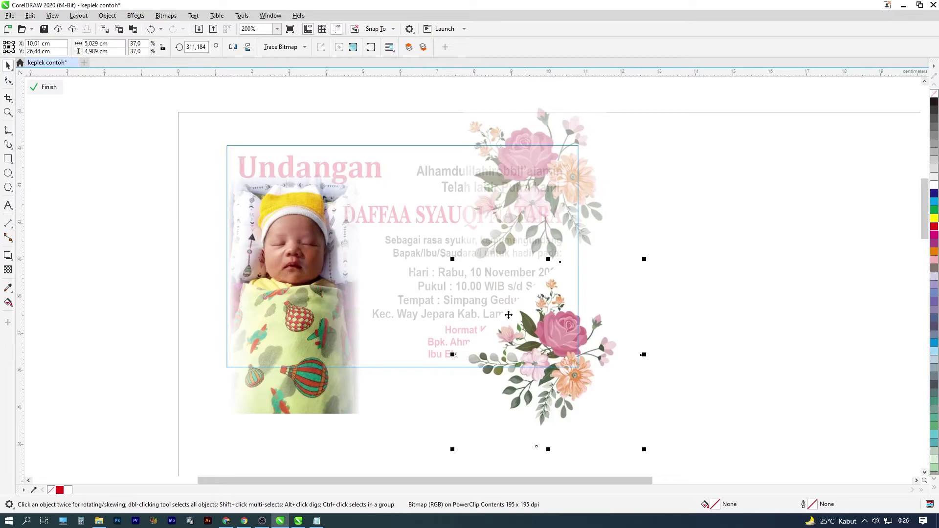
{"action": "left_click", "coordinate": [8, 269]}
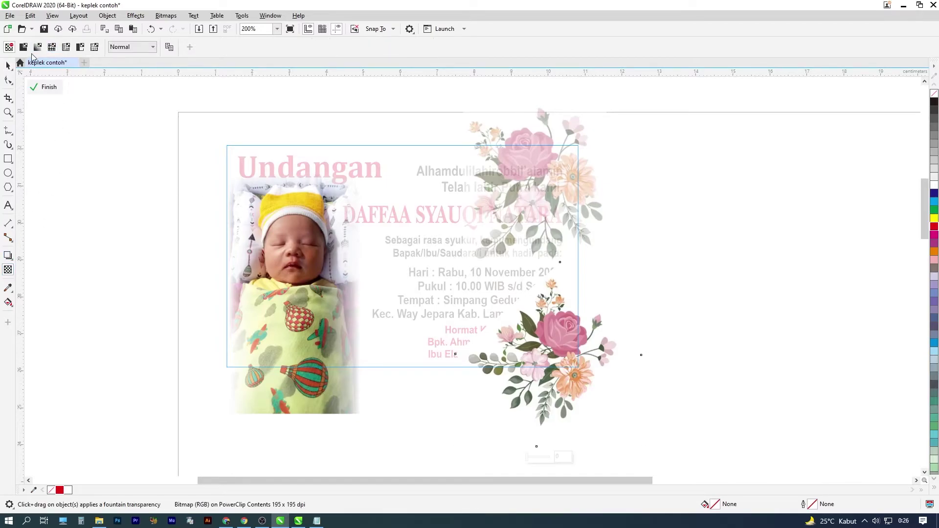
{"action": "left_click", "coordinate": [23, 47]}
{"action": "left_click", "coordinate": [46, 87]}
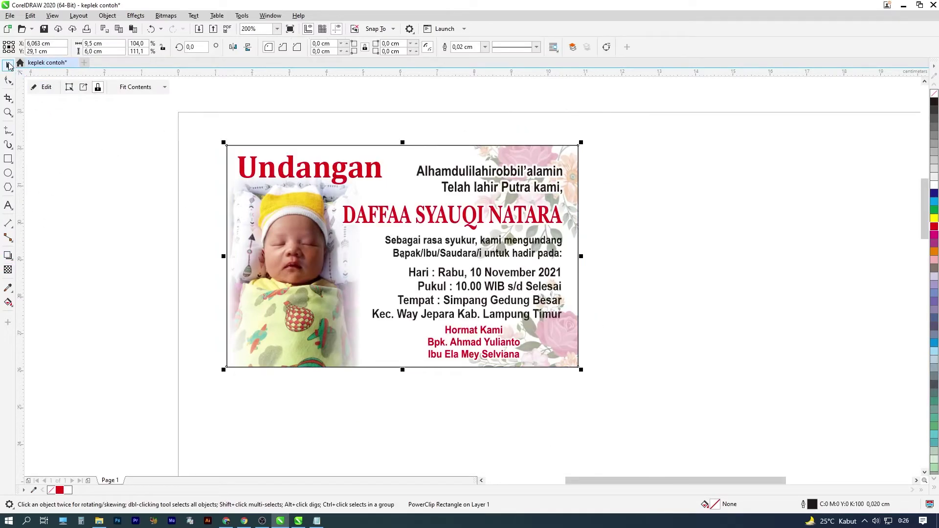
{"action": "left_click", "coordinate": [586, 171]}
{"action": "left_click", "coordinate": [663, 233]}
{"action": "left_click", "coordinate": [416, 169]}
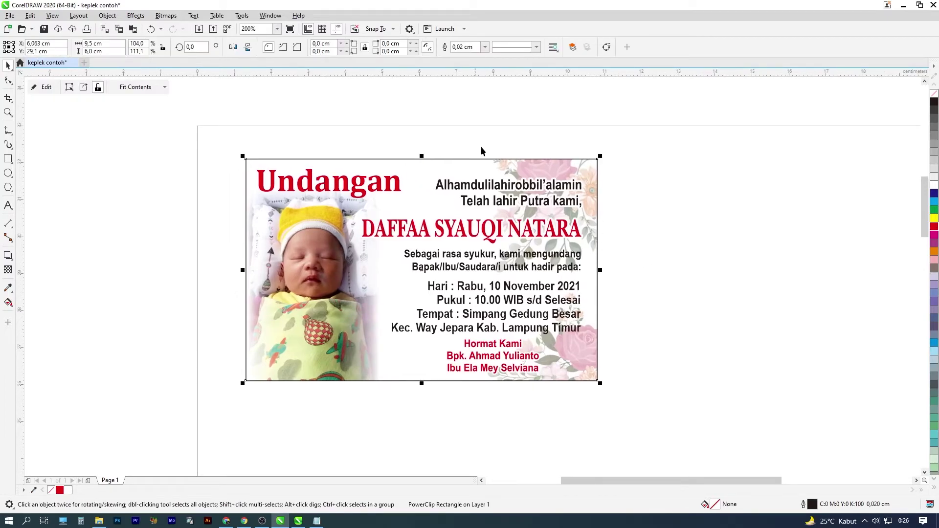
Draw a rectangle over the tag and enlarge it evenly from its center to about 9.9 × 6.4 cm.
{"action": "left_click", "coordinate": [8, 159]}
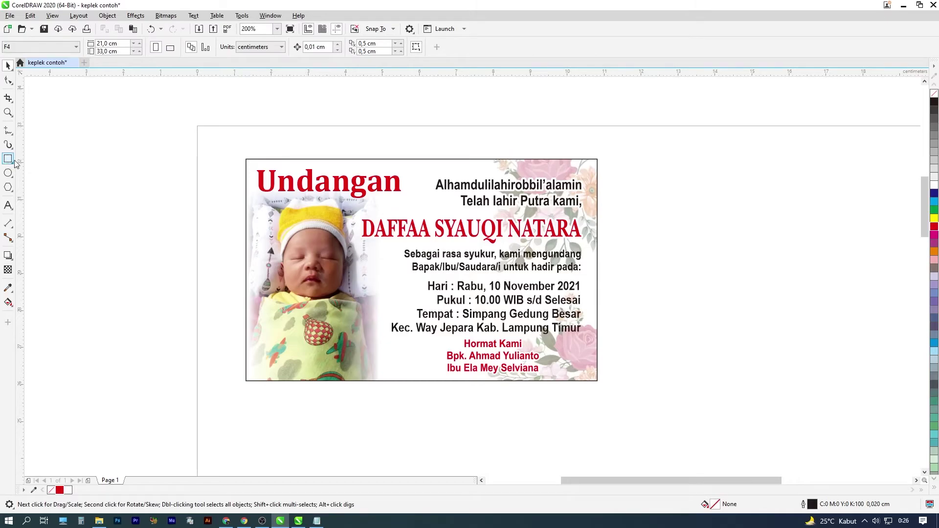
{"action": "left_click_drag", "start_coordinate": [246, 159], "coordinate": [597, 381]}
{"action": "left_click", "coordinate": [8, 65]}
{"action": "left_click_drag", "start_coordinate": [600, 156], "coordinate": [613, 150]}
{"action": "scroll", "coordinate": [425, 151], "scroll_direction": "up", "scroll_amount": 2}
{"action": "left_click_drag", "start_coordinate": [442, 152], "coordinate": [451, 150]}
{"action": "scroll", "coordinate": [431, 160], "scroll_direction": "down", "scroll_amount": 2}
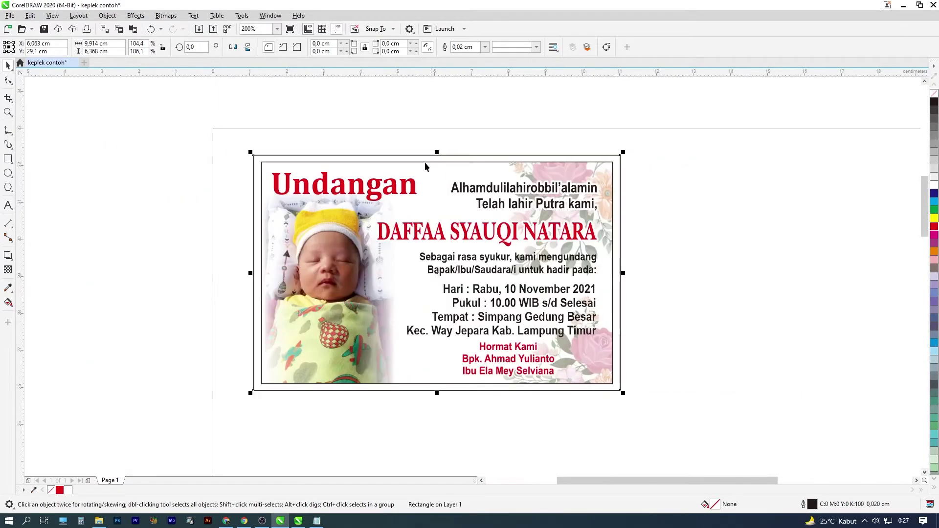
Fill the larger rectangle red, remove its outline and send it behind everything else.
{"action": "left_click", "coordinate": [60, 491]}
{"action": "right_click", "coordinate": [51, 490]}
{"action": "key", "text": "shift+Page_Down"}
Fill the tag's PowerClip rectangle white and set its outline width to None.
{"action": "left_click", "coordinate": [245, 155]}
{"action": "left_click", "coordinate": [264, 156]}
{"action": "left_click", "coordinate": [273, 192]}
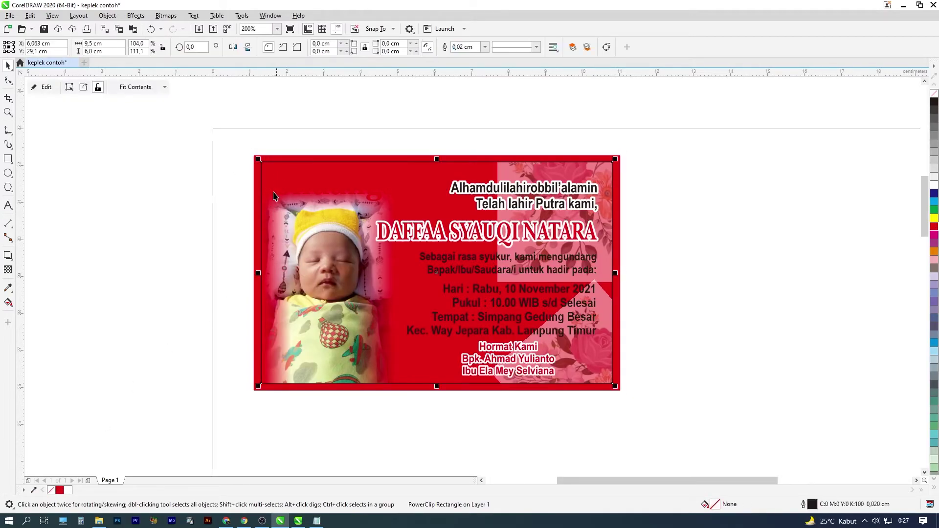
{"action": "left_click", "coordinate": [68, 490]}
{"action": "left_click", "coordinate": [485, 47]}
{"action": "left_click", "coordinate": [483, 56]}
{"action": "left_click", "coordinate": [467, 106]}
Recolor the red border rectangle to the light coral shade C0 M59 Y44 K0.
{"action": "left_click", "coordinate": [478, 157]}
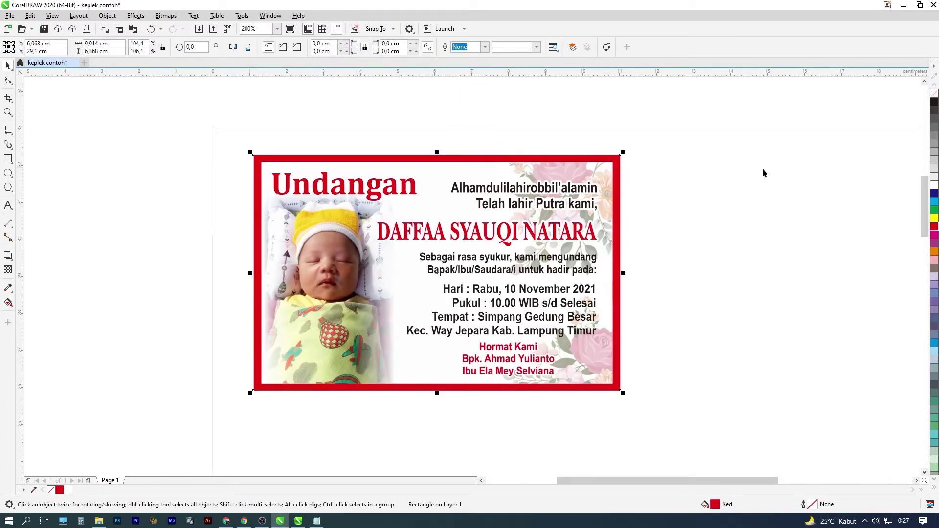
{"action": "left_click", "coordinate": [933, 238]}
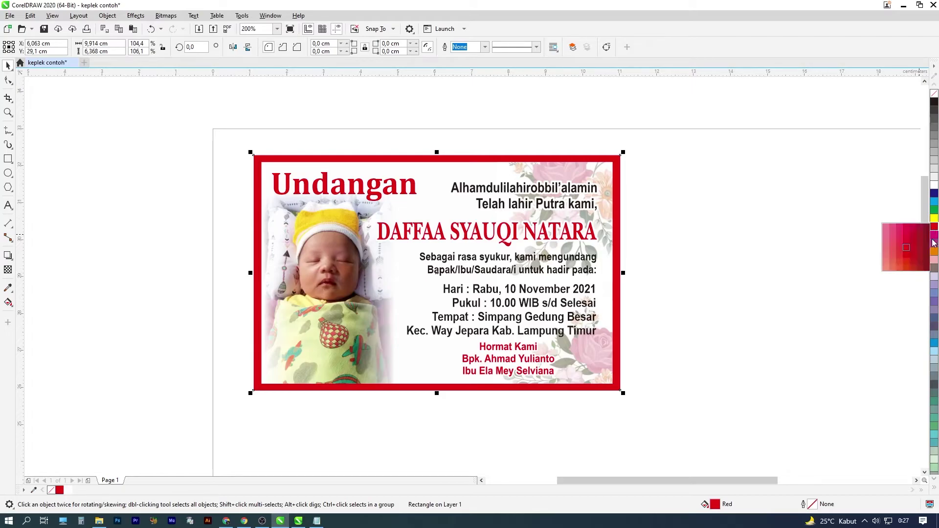
{"action": "left_click", "coordinate": [887, 258]}
{"action": "left_click", "coordinate": [819, 252]}
{"action": "left_click", "coordinate": [614, 164]}
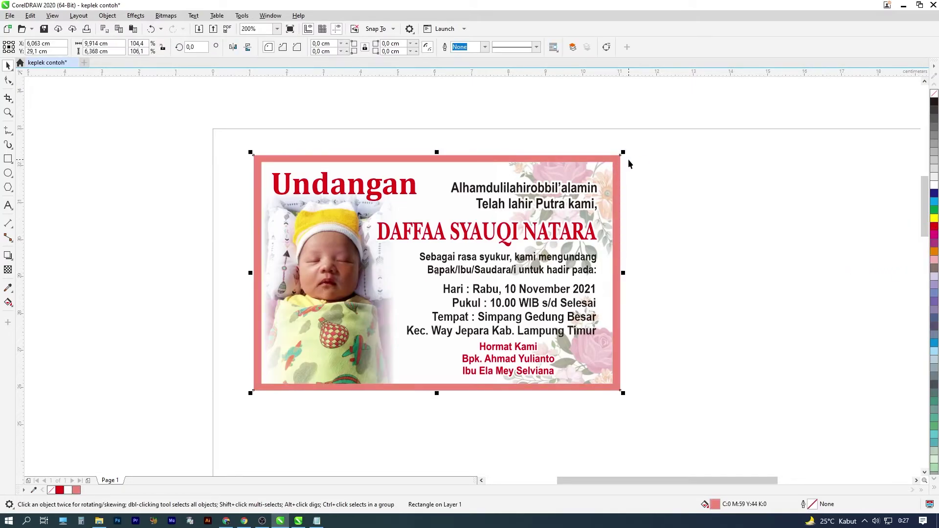
{"action": "left_click", "coordinate": [634, 177]}
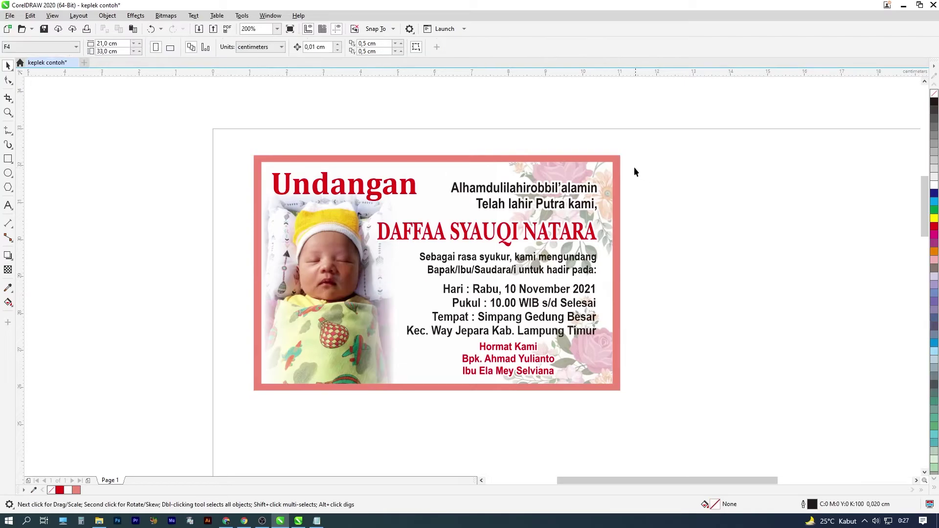
Try recoloring the border with a light pink sampled from the upper flower, and undo the change.
{"action": "left_click", "coordinate": [618, 164]}
{"action": "left_click", "coordinate": [7, 287]}
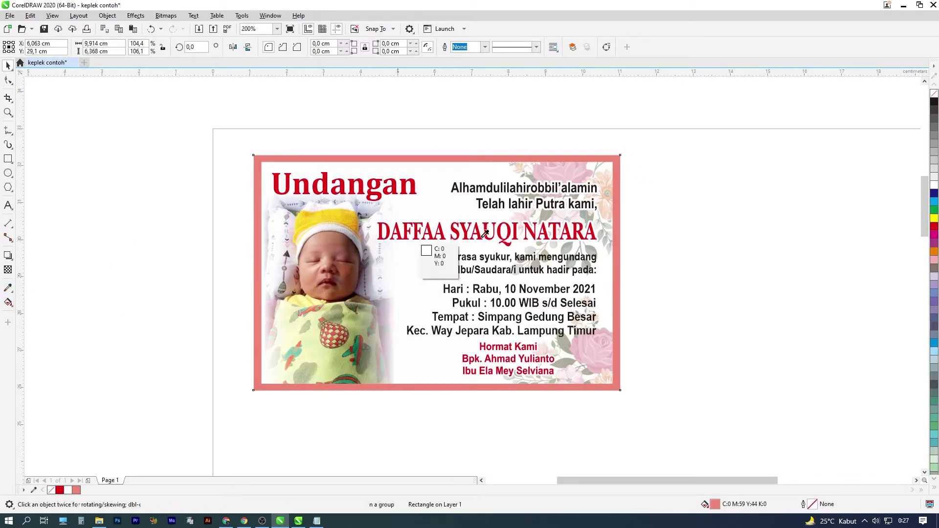
{"action": "left_click", "coordinate": [587, 169]}
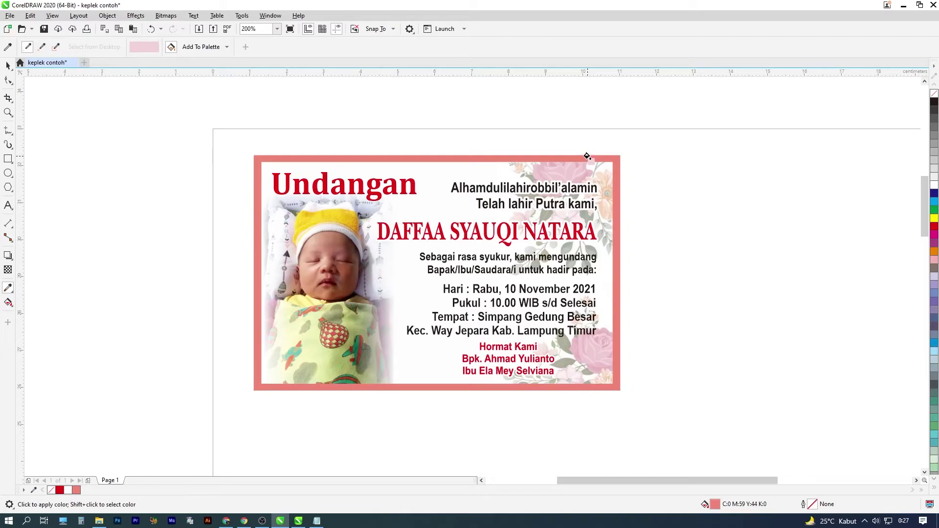
{"action": "left_click", "coordinate": [492, 162]}
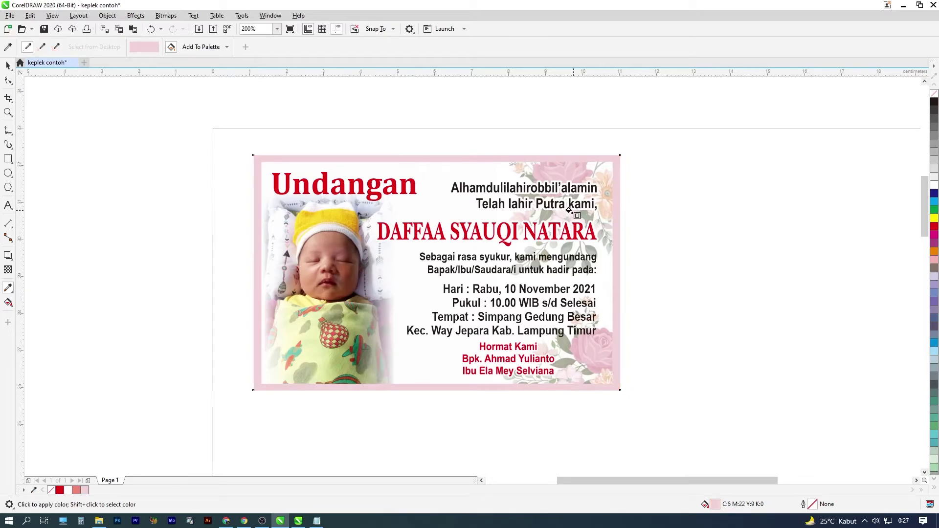
{"action": "key", "text": "ctrl+z"}
{"action": "left_click", "coordinate": [7, 65]}
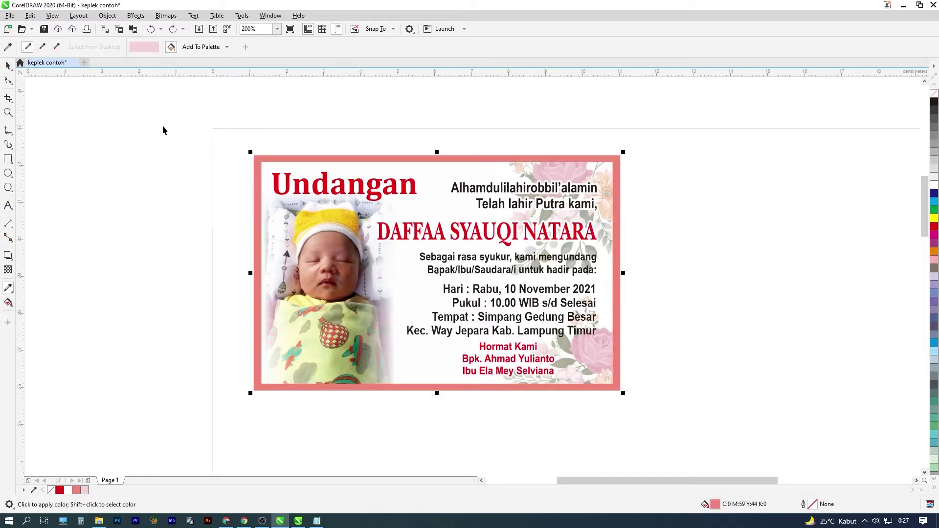
Draw a rectangle about 3.8 × 1 cm across the baby's blanket and fill it white.
{"action": "scroll", "coordinate": [439, 189], "scroll_direction": "down", "scroll_amount": 1}
{"action": "left_click_drag", "start_coordinate": [449, 196], "coordinate": [440, 206]}
{"action": "scroll", "coordinate": [427, 210], "scroll_direction": "up", "scroll_amount": 1}
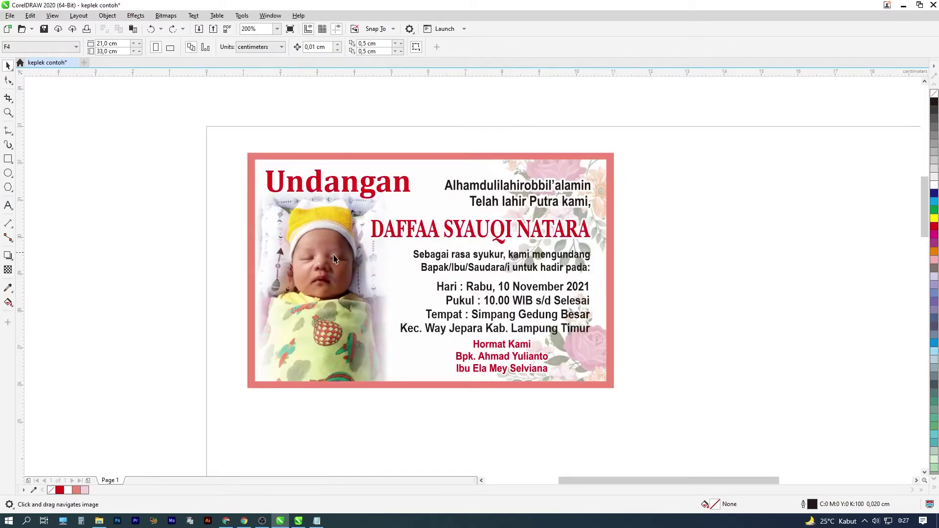
{"action": "left_click", "coordinate": [7, 159]}
{"action": "left_click_drag", "start_coordinate": [263, 321], "coordinate": [403, 360]}
{"action": "left_click", "coordinate": [8, 65]}
{"action": "scroll", "coordinate": [298, 326], "scroll_direction": "up", "scroll_amount": 1}
{"action": "left_click_drag", "start_coordinate": [300, 329], "coordinate": [287, 329]}
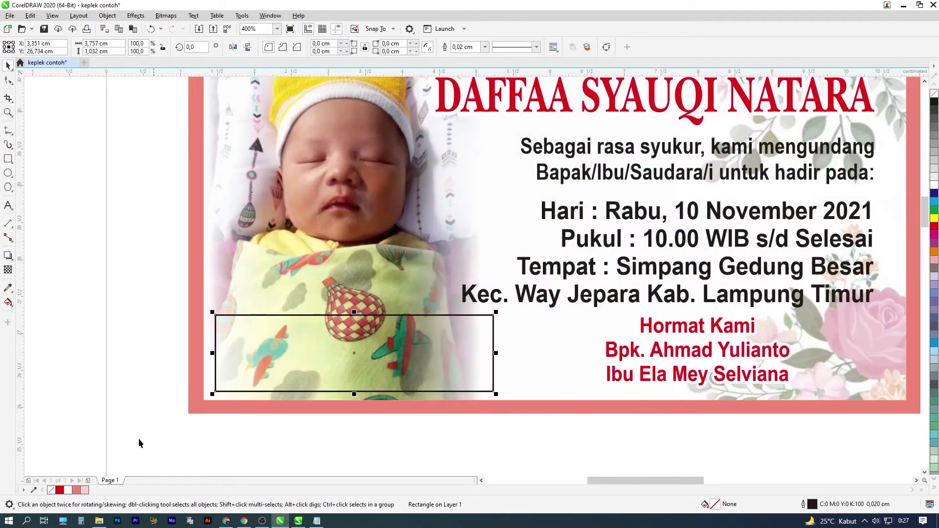
{"action": "left_click", "coordinate": [67, 490]}
Extend the white rectangle upward to a height of about 1.1 cm.
{"action": "left_click_drag", "start_coordinate": [179, 359], "coordinate": [248, 287]}
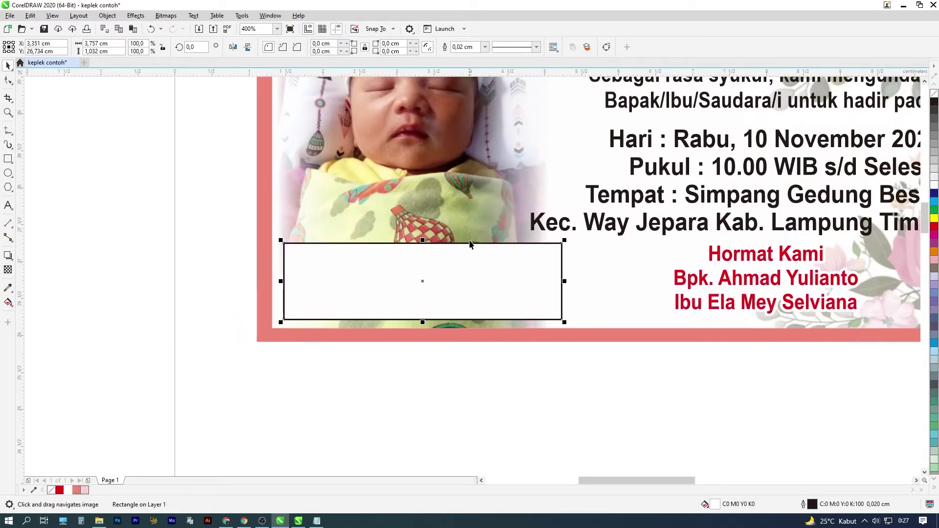
{"action": "left_click_drag", "start_coordinate": [423, 240], "coordinate": [423, 232]}
{"action": "left_click_drag", "start_coordinate": [511, 261], "coordinate": [392, 295]}
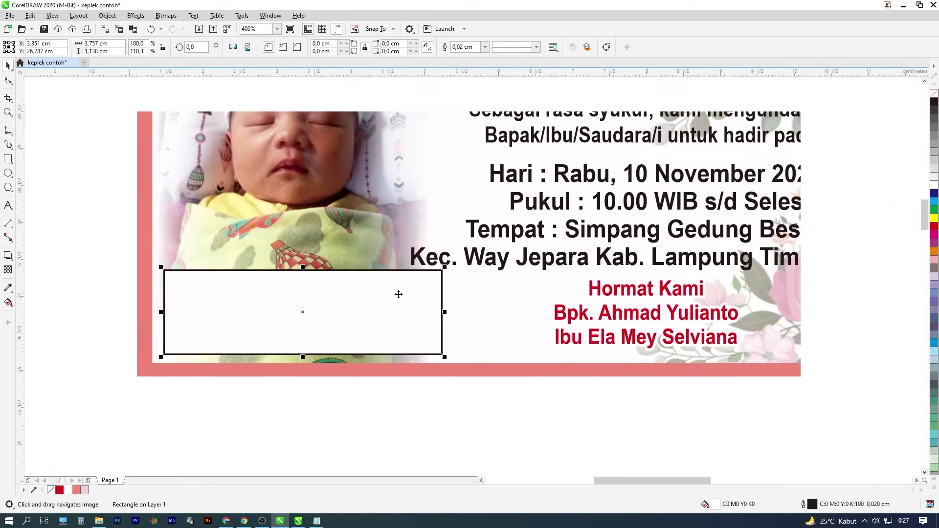
{"action": "left_click", "coordinate": [535, 259]}
{"action": "left_click_drag", "start_coordinate": [410, 217], "coordinate": [447, 217]}
{"action": "left_click", "coordinate": [383, 290]}
{"action": "left_click_drag", "start_coordinate": [321, 308], "coordinate": [366, 292]}
{"action": "left_click", "coordinate": [128, 240]}
Add 9 pt Arial text in the white rectangle reading "Kepada Yth," and "Di" on two lines, each followed by a dotted line.
{"action": "left_click", "coordinate": [8, 205]}
{"action": "left_click", "coordinate": [249, 293]}
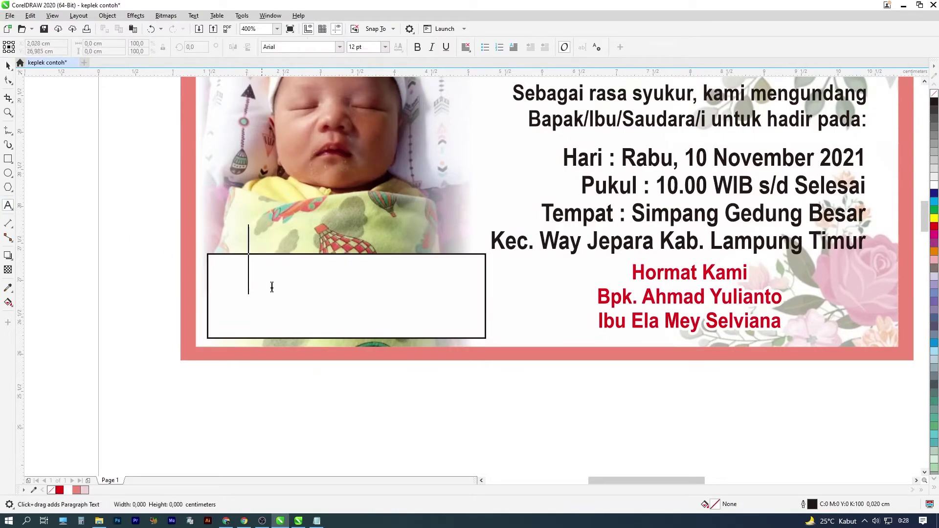
{"action": "left_click", "coordinate": [385, 47]}
{"action": "left_click", "coordinate": [374, 83]}
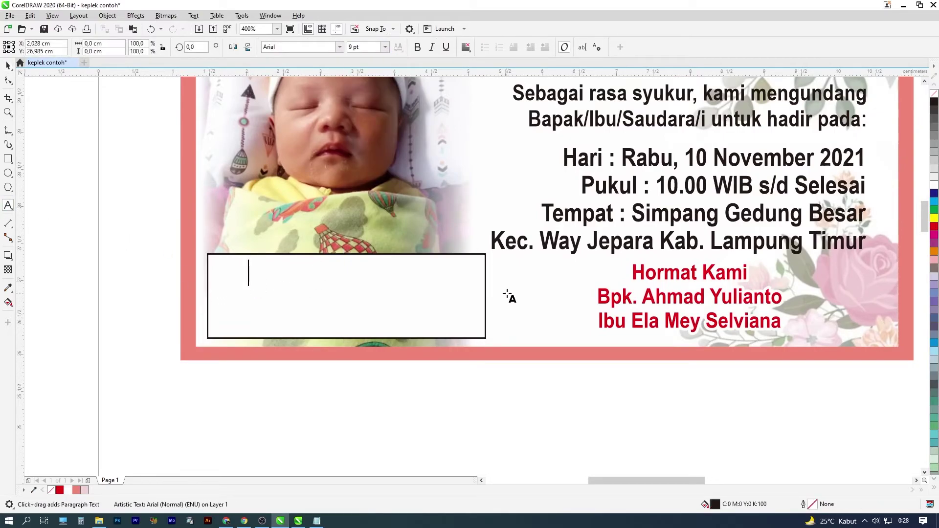
{"action": "type", "text": "Kepada Yth,"}
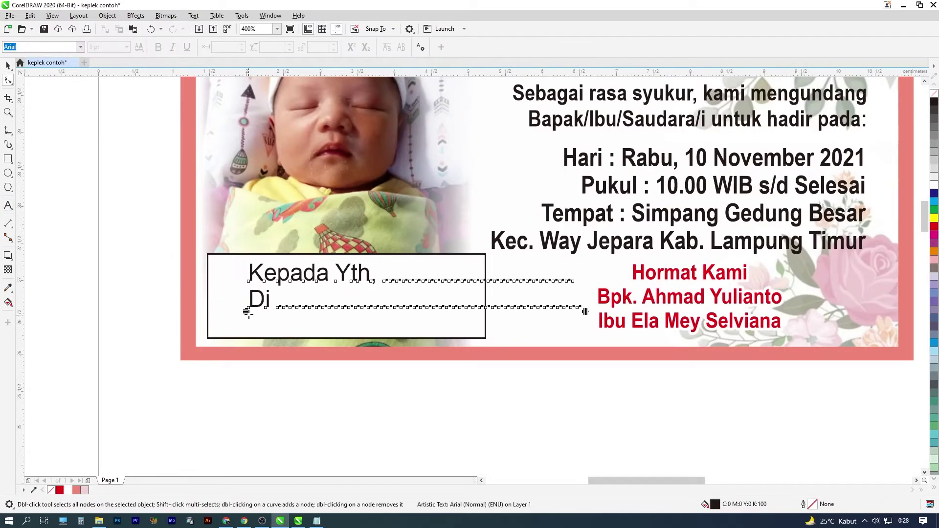
Increase the recipient text's line spacing and fit it inside the white rectangle at about 3.5 × 0.7 cm.
{"action": "left_click_drag", "start_coordinate": [248, 311], "coordinate": [248, 327]}
{"action": "left_click", "coordinate": [7, 66]}
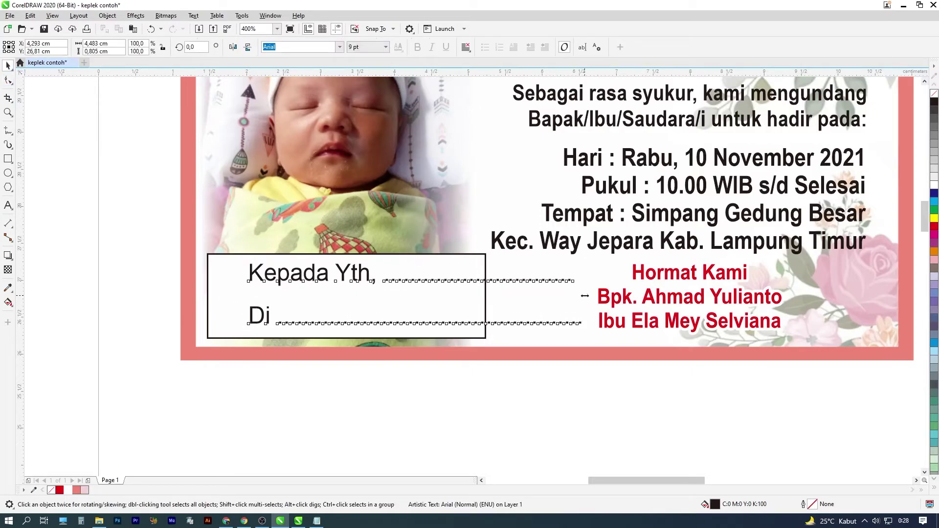
{"action": "left_click_drag", "start_coordinate": [585, 294], "coordinate": [540, 295]}
{"action": "left_click_drag", "start_coordinate": [540, 330], "coordinate": [509, 331]}
{"action": "left_click_drag", "start_coordinate": [332, 276], "coordinate": [300, 287]}
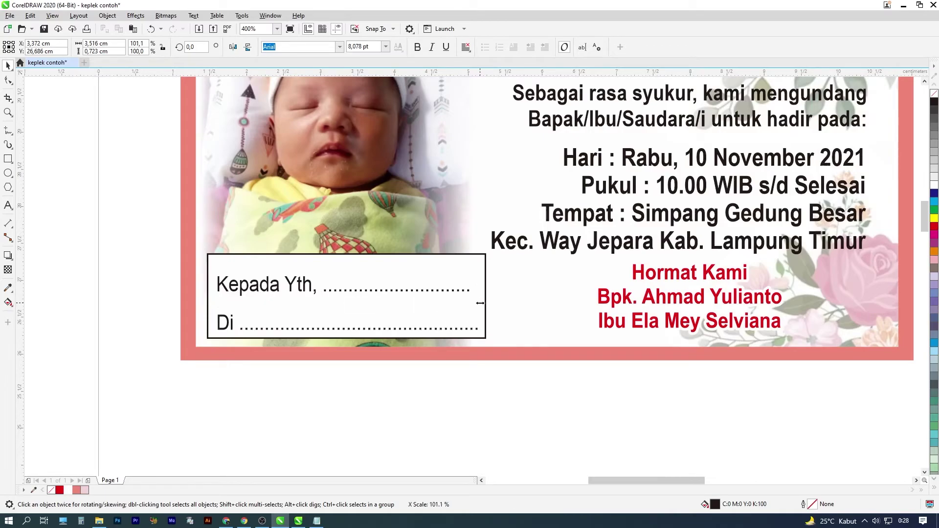
Try removing the outline of the white recipient rectangle, and undo the change.
{"action": "left_click", "coordinate": [245, 254]}
{"action": "right_click", "coordinate": [50, 490]}
{"action": "scroll", "coordinate": [357, 297], "scroll_direction": "down", "scroll_amount": 3}
{"action": "scroll", "coordinate": [366, 284], "scroll_direction": "up", "scroll_amount": 3}
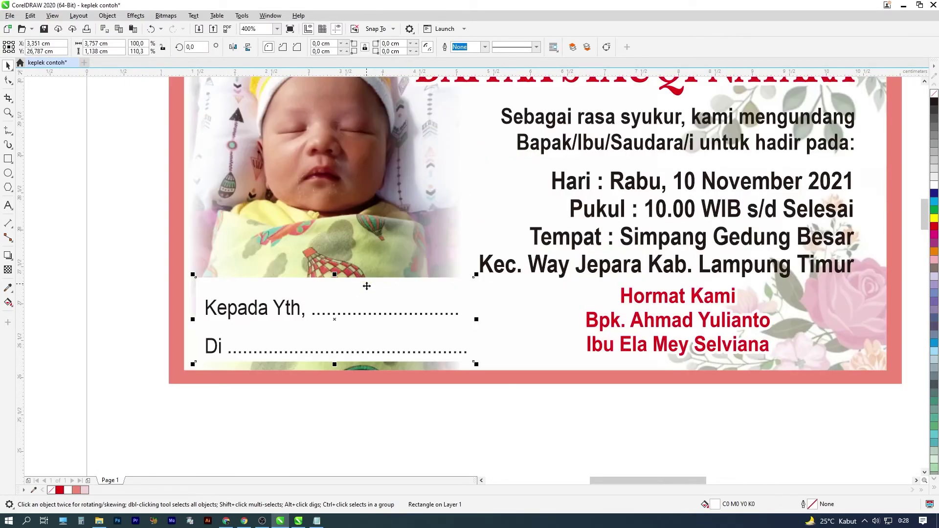
{"action": "key", "text": "ctrl+z"}
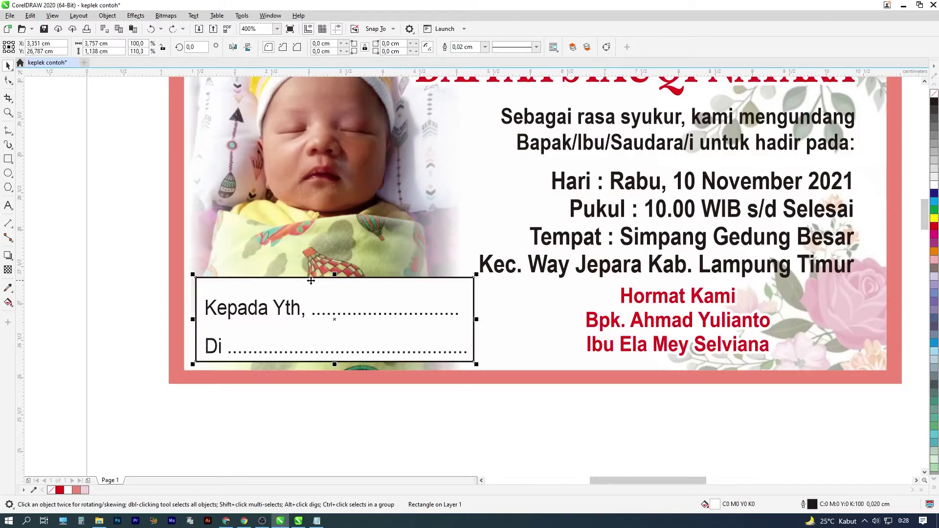
Set the recipient rectangle's outline width to 0.01 cm and color the outline light coral like the border.
{"action": "left_click", "coordinate": [485, 47]}
{"action": "left_click", "coordinate": [469, 56]}
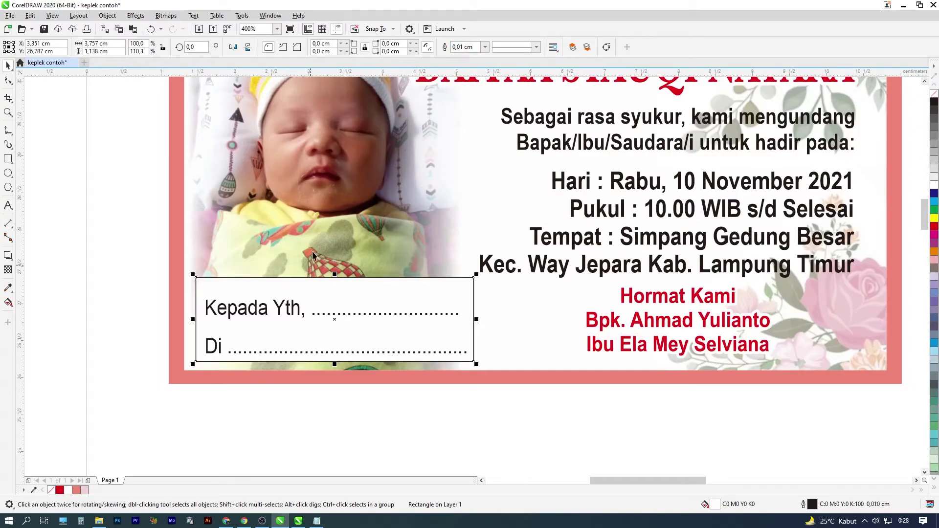
{"action": "left_click", "coordinate": [485, 46]}
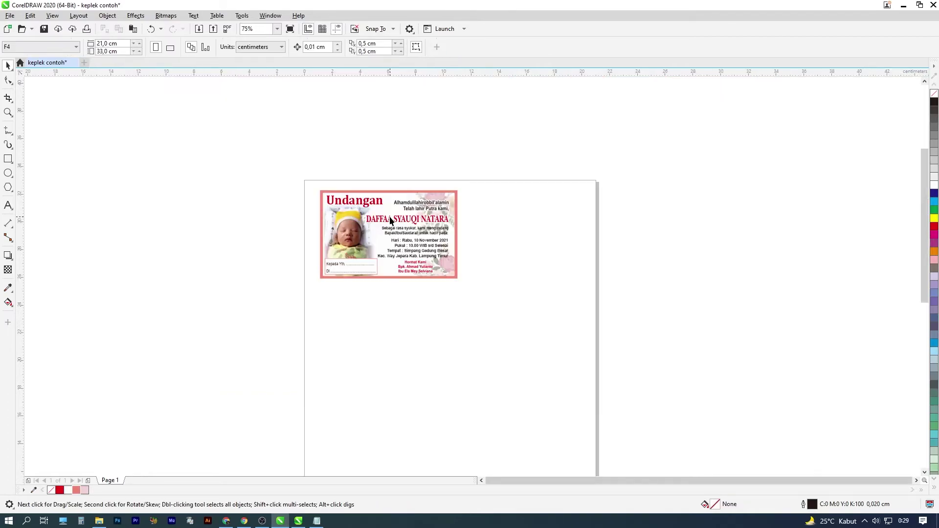
{"action": "scroll", "coordinate": [390, 221], "scroll_direction": "up", "scroll_amount": 4}
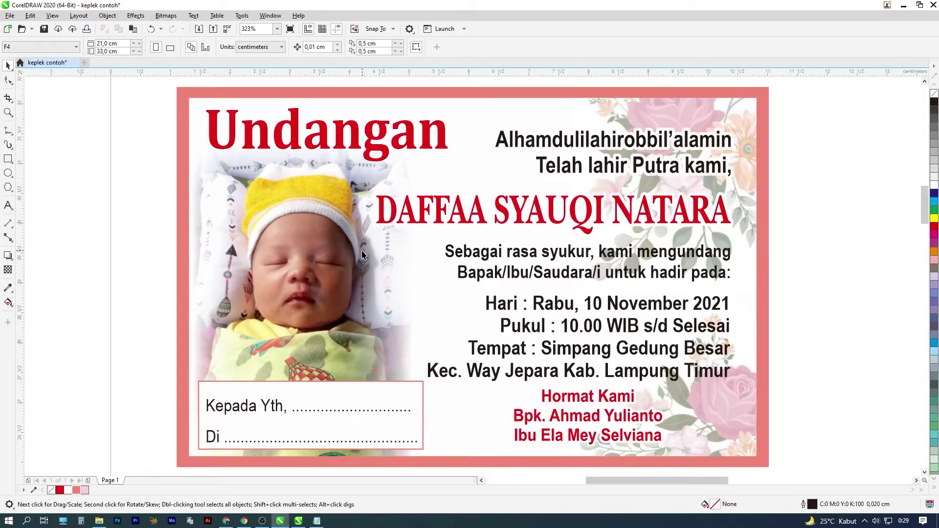
Select all objects of the finished tag and group them.
{"action": "scroll", "coordinate": [414, 226], "scroll_direction": "down", "scroll_amount": 2}
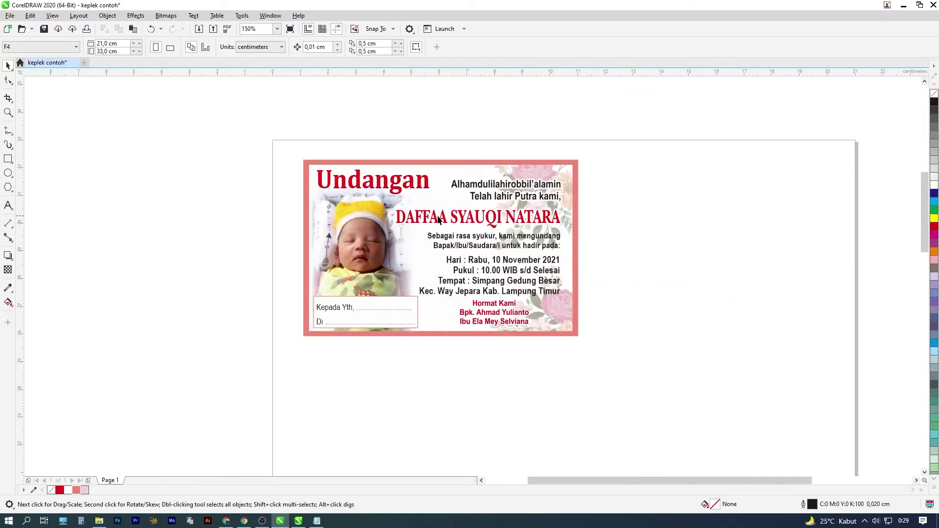
{"action": "left_click_drag", "start_coordinate": [245, 136], "coordinate": [619, 385]}
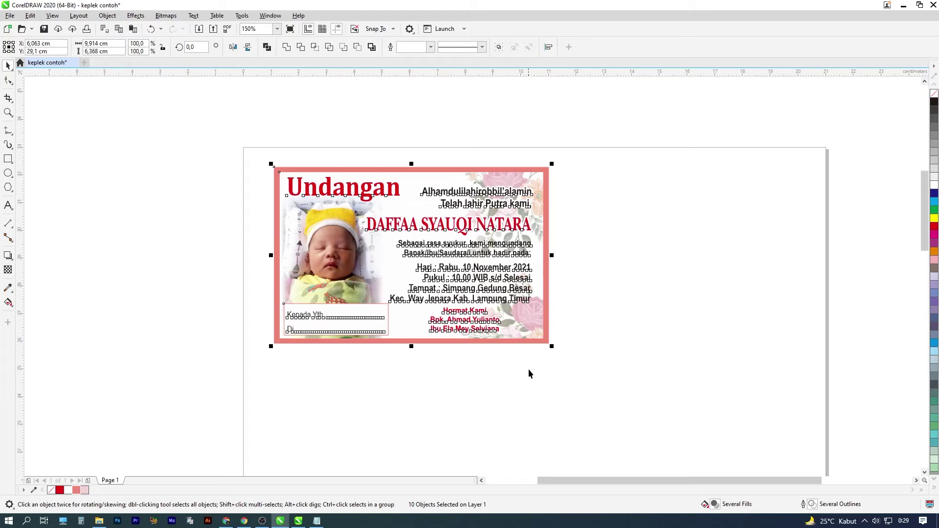
{"action": "left_click", "coordinate": [379, 157]}
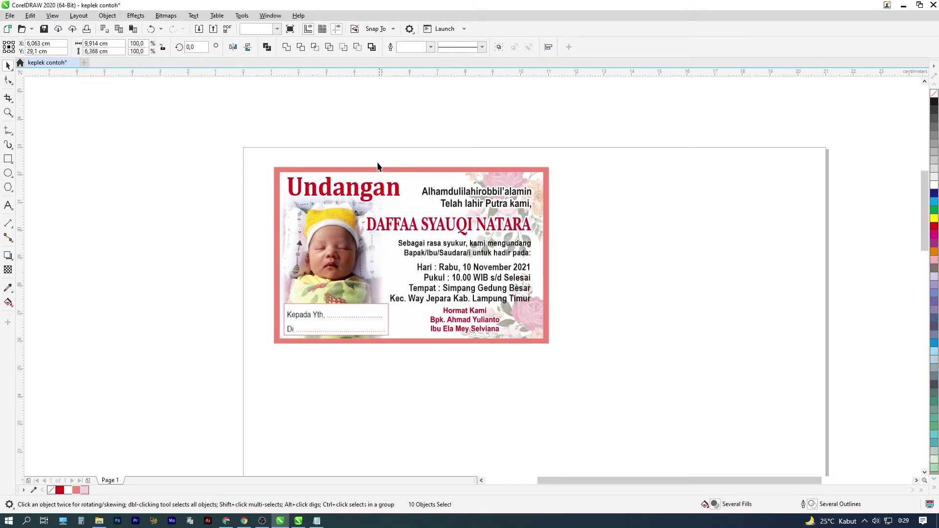
{"action": "scroll", "coordinate": [377, 212], "scroll_direction": "down", "scroll_amount": 1}
{"action": "left_click_drag", "start_coordinate": [377, 211], "coordinate": [385, 195]}
{"action": "left_click_drag", "start_coordinate": [291, 145], "coordinate": [511, 322]}
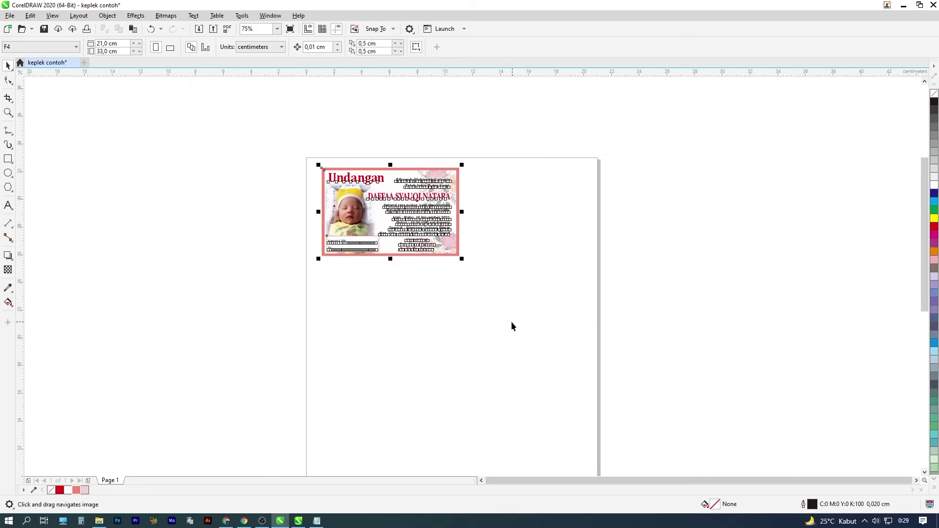
{"action": "left_click", "coordinate": [360, 147]}
{"action": "left_click_drag", "start_coordinate": [281, 128], "coordinate": [527, 324]}
{"action": "left_click_drag", "start_coordinate": [283, 137], "coordinate": [536, 335]}
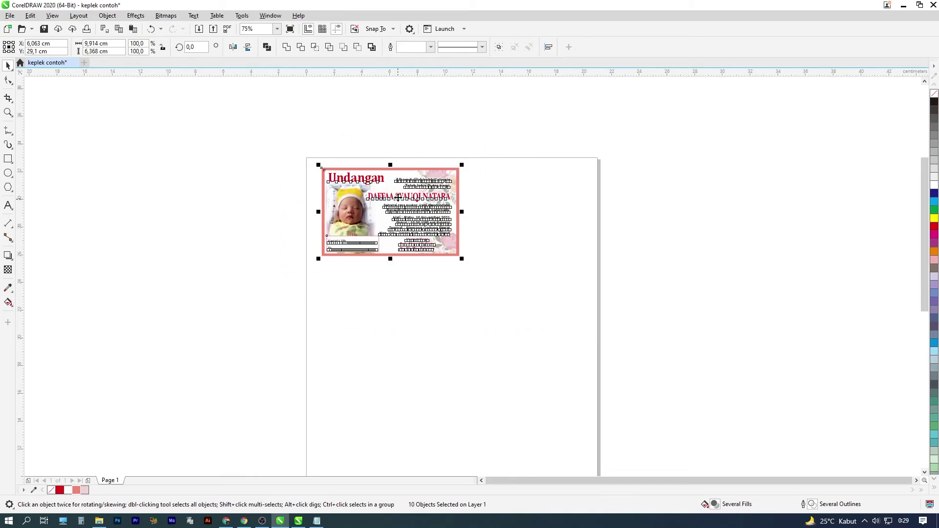
{"action": "key", "text": "ctrl+g"}
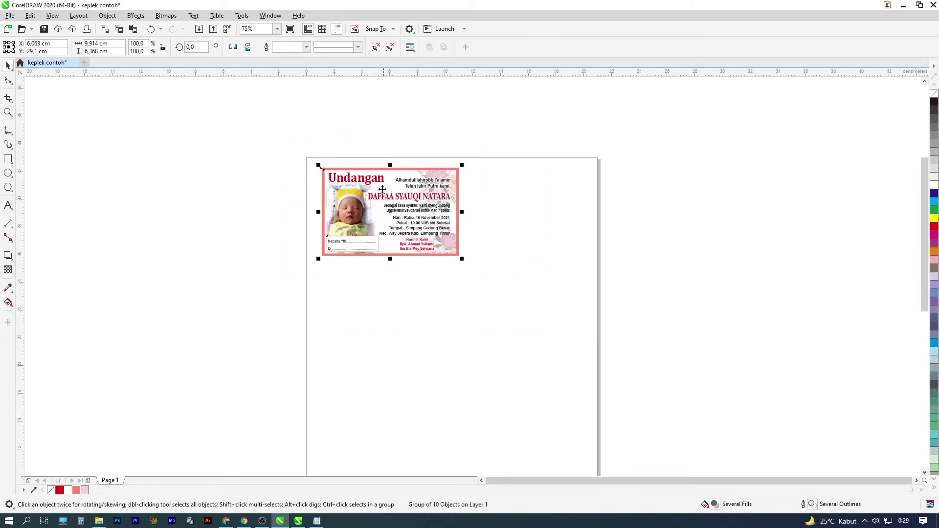
Move the grouped tag near the page's upper-left corner and place a copy directly to its right, edge to edge.
{"action": "scroll", "coordinate": [355, 184], "scroll_direction": "up", "scroll_amount": 2}
{"action": "left_click_drag", "start_coordinate": [355, 183], "coordinate": [592, 182]}
{"action": "key", "text": "ctrl+z"}
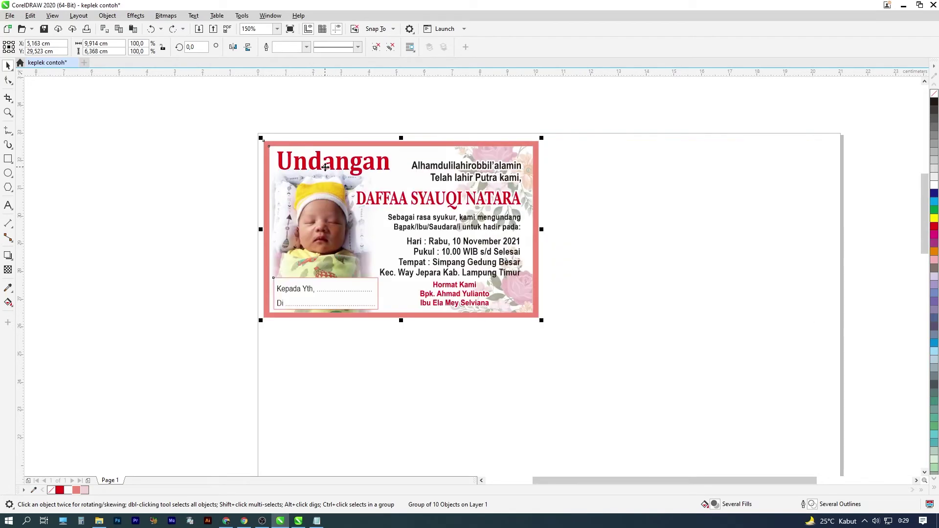
{"action": "left_click_drag", "start_coordinate": [318, 165], "coordinate": [593, 179]}
{"action": "right_click", "coordinate": [592, 179]}
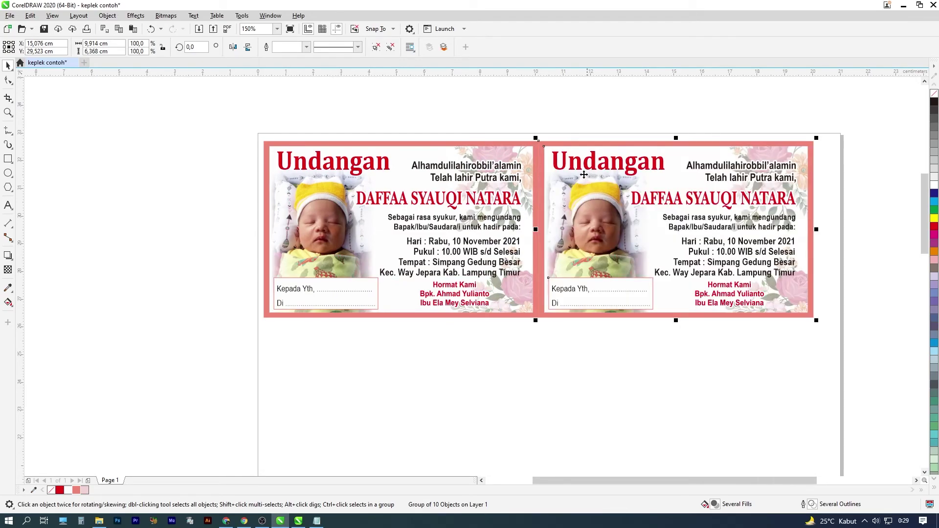
{"action": "scroll", "coordinate": [544, 169], "scroll_direction": "up", "scroll_amount": 2}
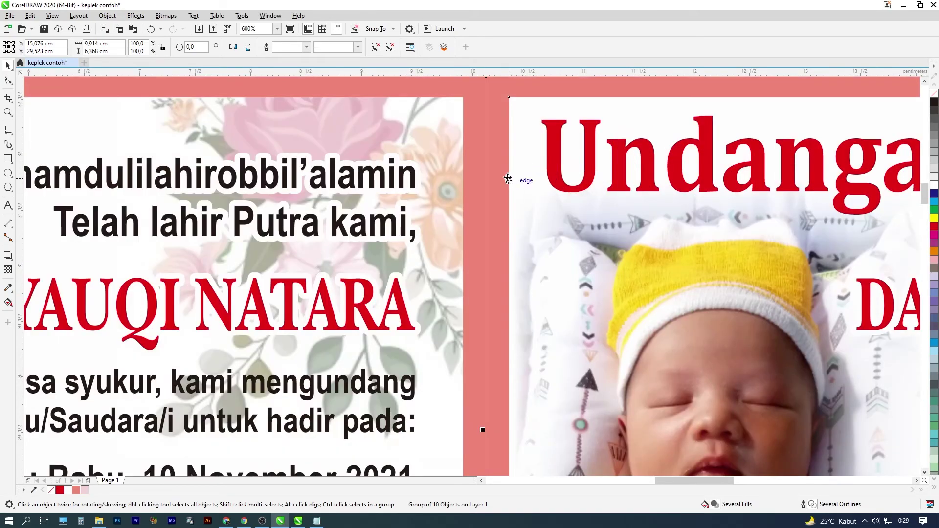
{"action": "scroll", "coordinate": [509, 179], "scroll_direction": "up", "scroll_amount": 1}
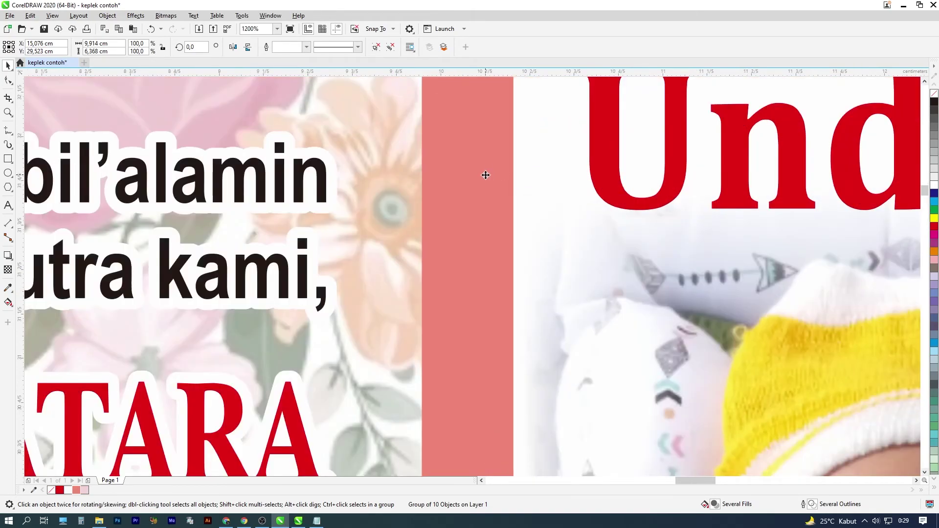
Nudge the second tag 0.02 cm away from the first, and place a copy of the pair directly below.
{"action": "key", "text": "Right"}
{"action": "key", "text": "Right"}
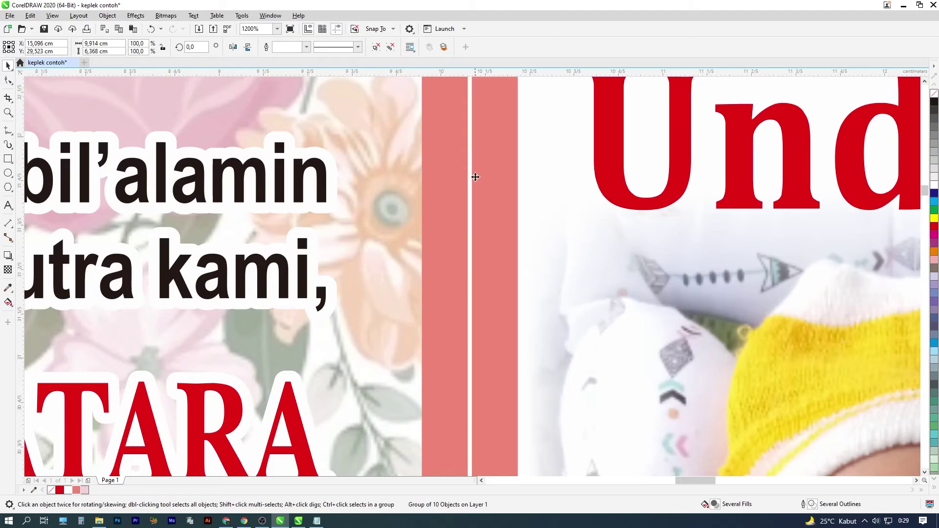
{"action": "scroll", "coordinate": [475, 177], "scroll_direction": "down", "scroll_amount": 4}
{"action": "key", "text": "ctrl+a"}
{"action": "scroll", "coordinate": [487, 180], "scroll_direction": "up", "scroll_amount": 1}
{"action": "left_click_drag", "start_coordinate": [510, 170], "coordinate": [499, 342]}
{"action": "scroll", "coordinate": [458, 174], "scroll_direction": "down", "scroll_amount": 1}
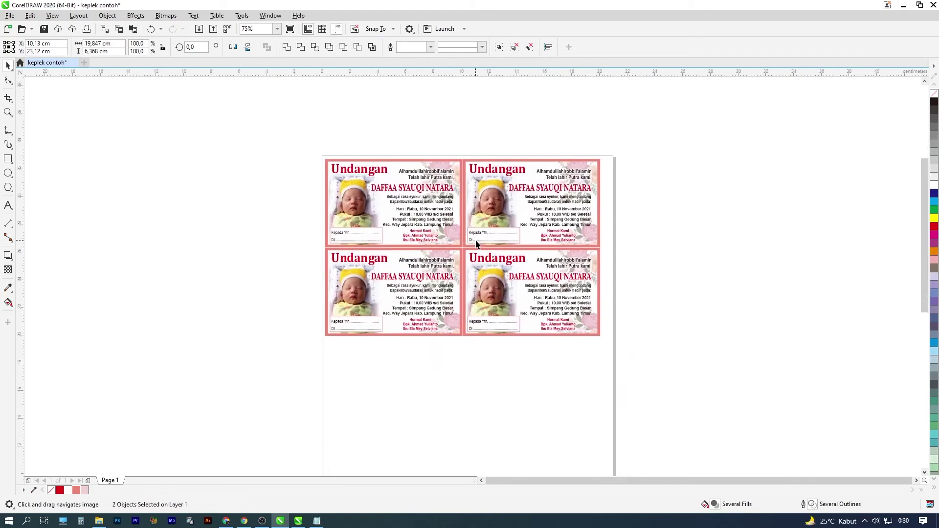
Repeat the downward duplication of the tag pair three times to fill the page with five rows.
{"action": "key", "text": "ctrl+r"}
{"action": "key", "text": "ctrl+r"}
{"action": "scroll", "coordinate": [476, 191], "scroll_direction": "down", "scroll_amount": 1}
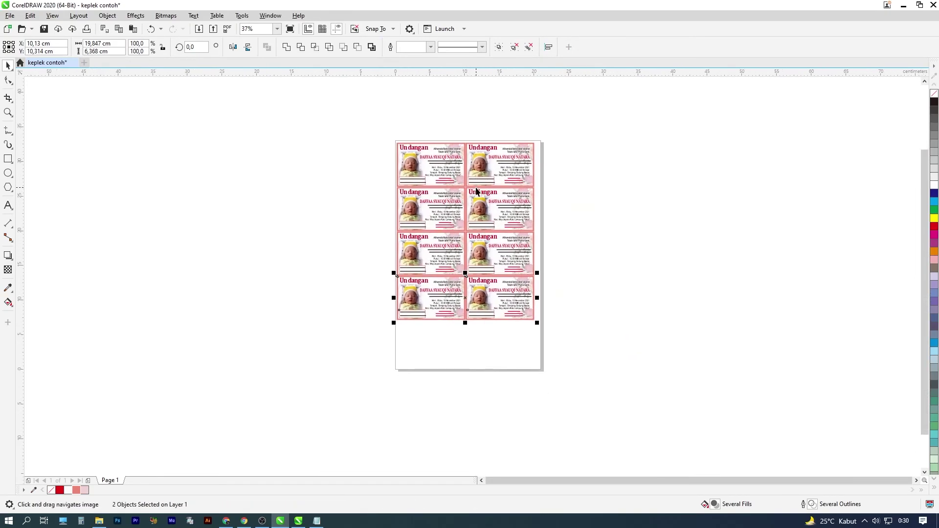
{"action": "key", "text": "ctrl+r"}
Group all ten tags on the page and center the group on the page.
{"action": "left_click", "coordinate": [336, 194]}
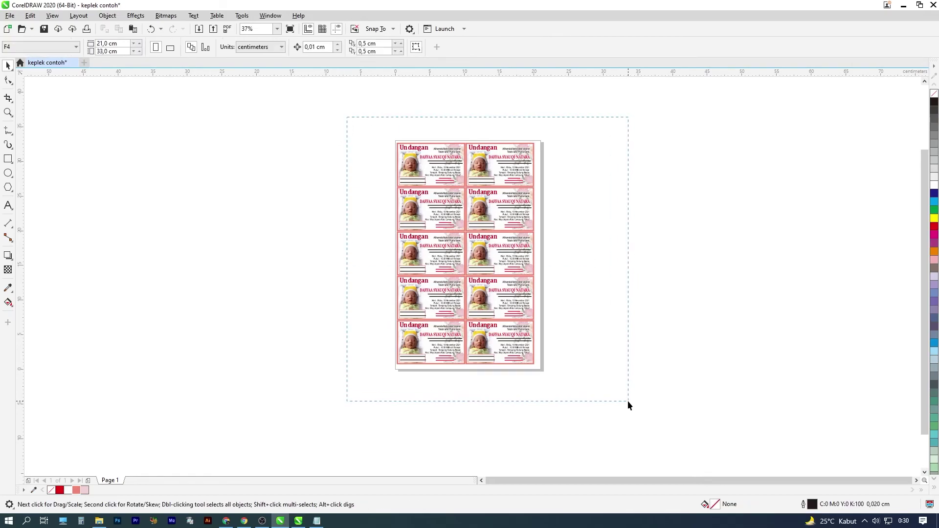
{"action": "left_click_drag", "start_coordinate": [629, 405], "coordinate": [629, 404]}
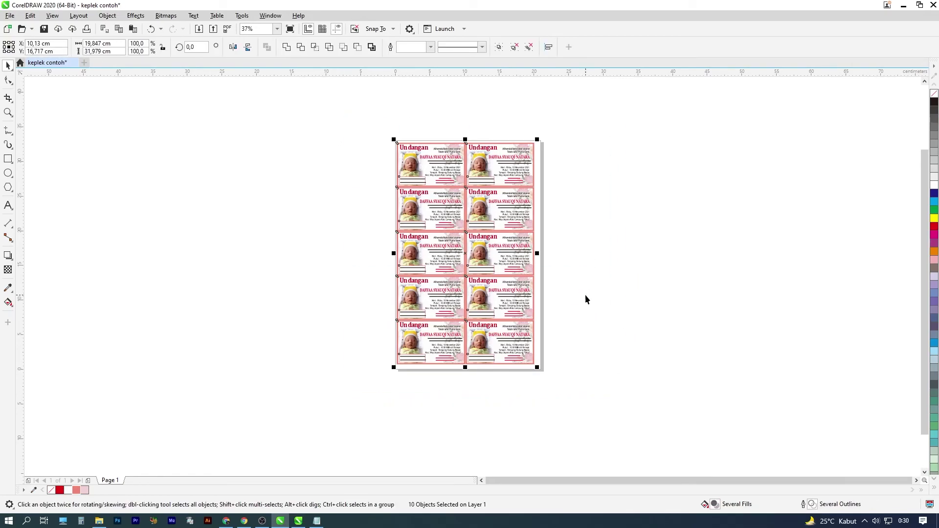
{"action": "key", "text": "ctrl+g"}
{"action": "key", "text": "p"}
{"action": "left_click", "coordinate": [586, 197]}
{"action": "left_click", "coordinate": [439, 179]}
{"action": "left_click", "coordinate": [360, 174]}
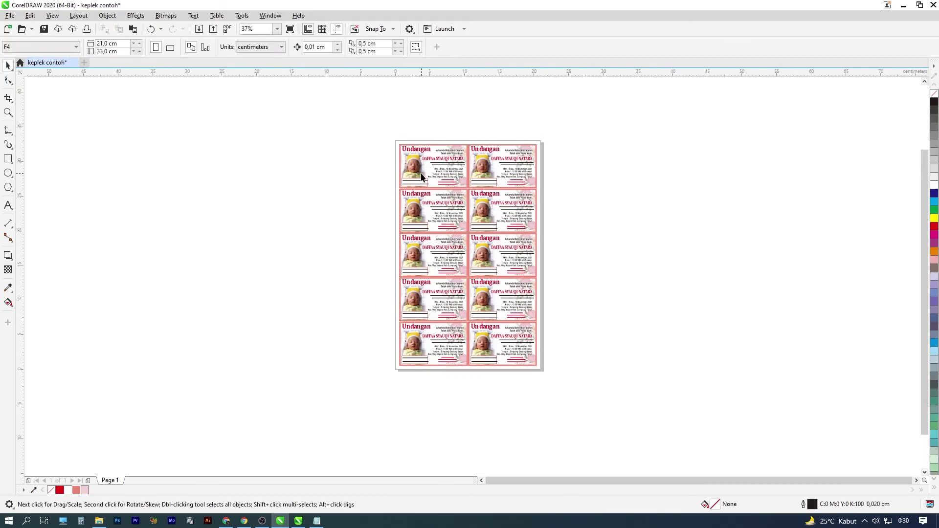
{"action": "scroll", "coordinate": [421, 176], "scroll_direction": "up", "scroll_amount": 3}
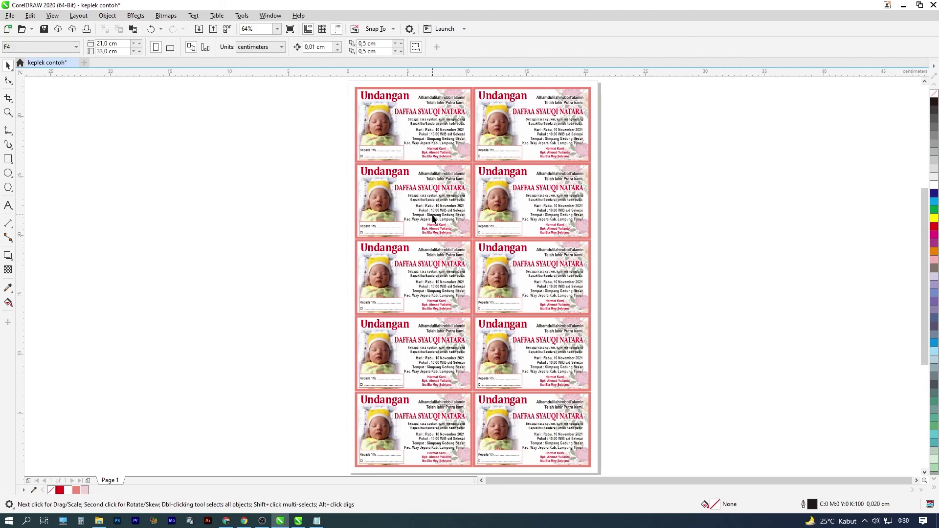
{"action": "scroll", "coordinate": [433, 225], "scroll_direction": "up", "scroll_amount": 2}
{"action": "scroll", "coordinate": [433, 225], "scroll_direction": "up", "scroll_amount": 2}
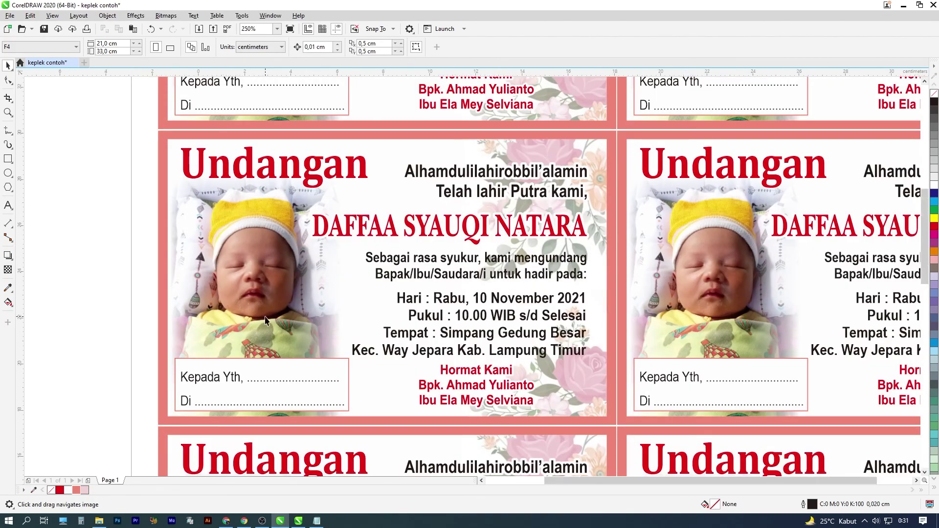
{"action": "scroll", "coordinate": [313, 298], "scroll_direction": "down", "scroll_amount": 2}
{"action": "scroll", "coordinate": [339, 256], "scroll_direction": "down", "scroll_amount": 2}
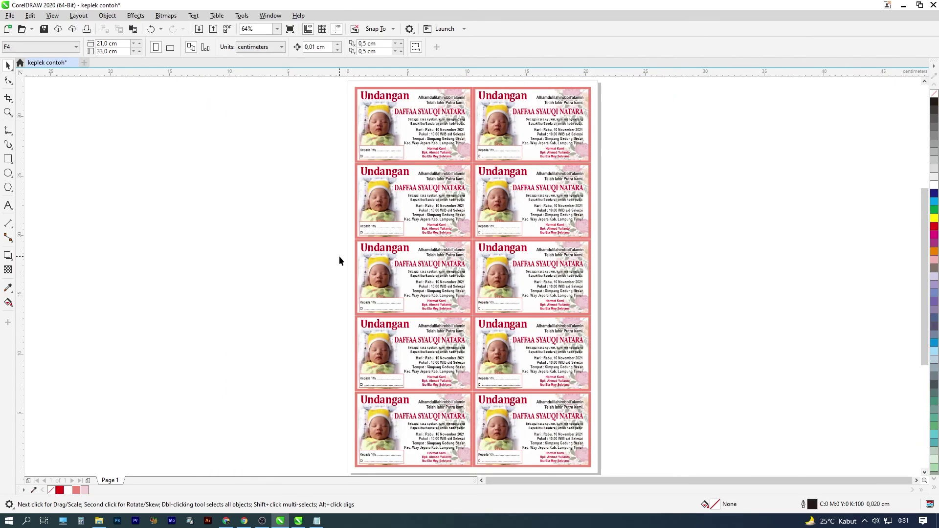